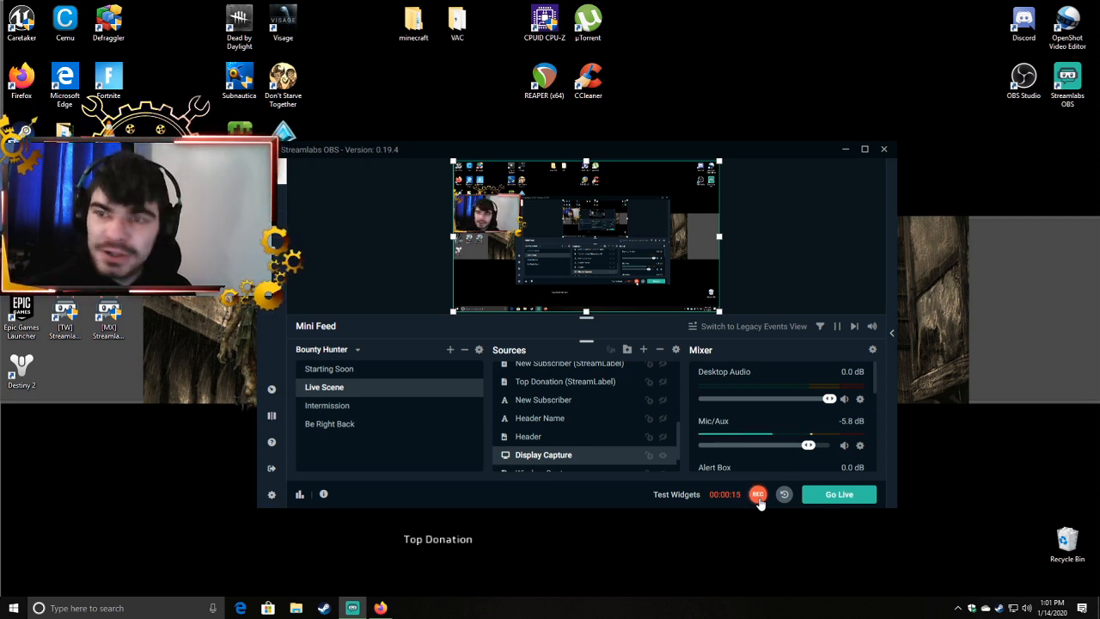
scroll(602, 404, down, 3)
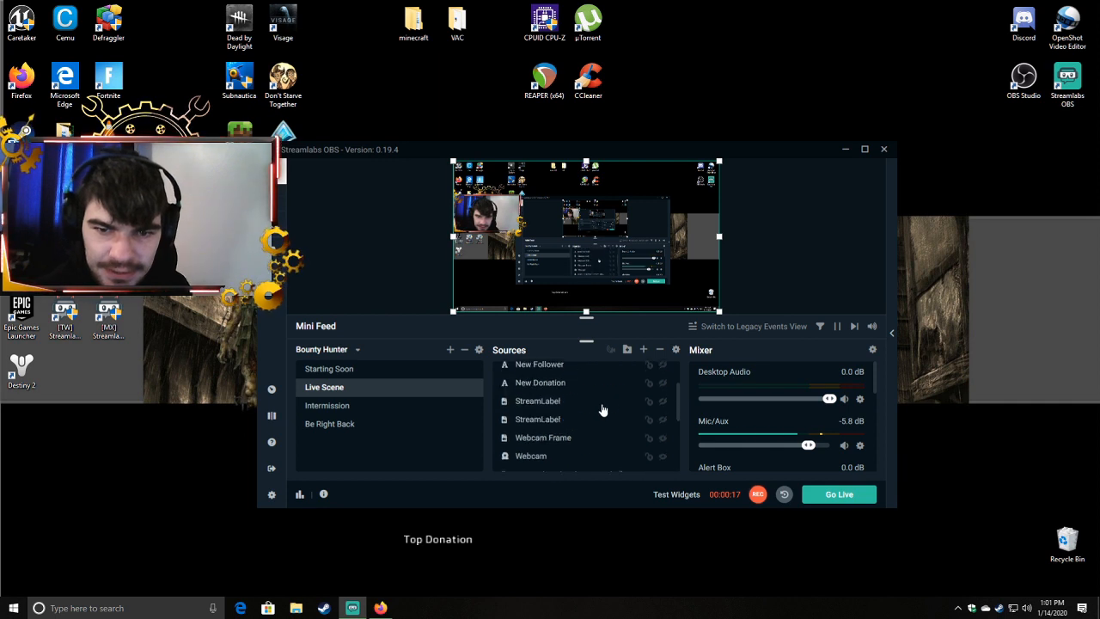
scroll(603, 410, up, 3)
scroll(598, 392, down, 5)
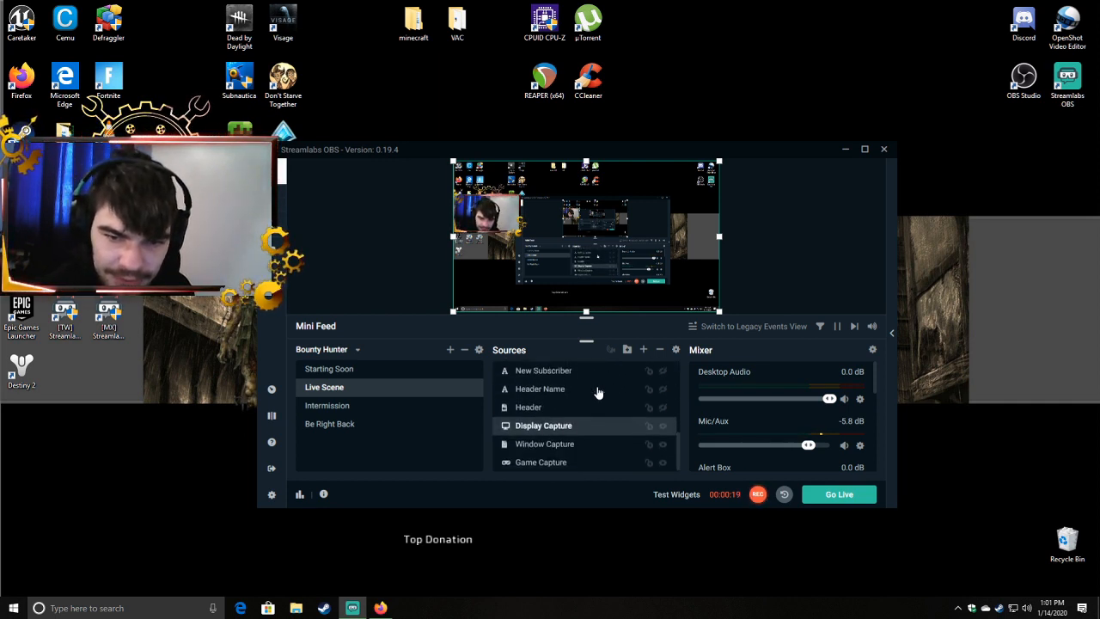
scroll(587, 448, up, 4)
scroll(584, 430, down, 4)
scroll(579, 421, up, 1)
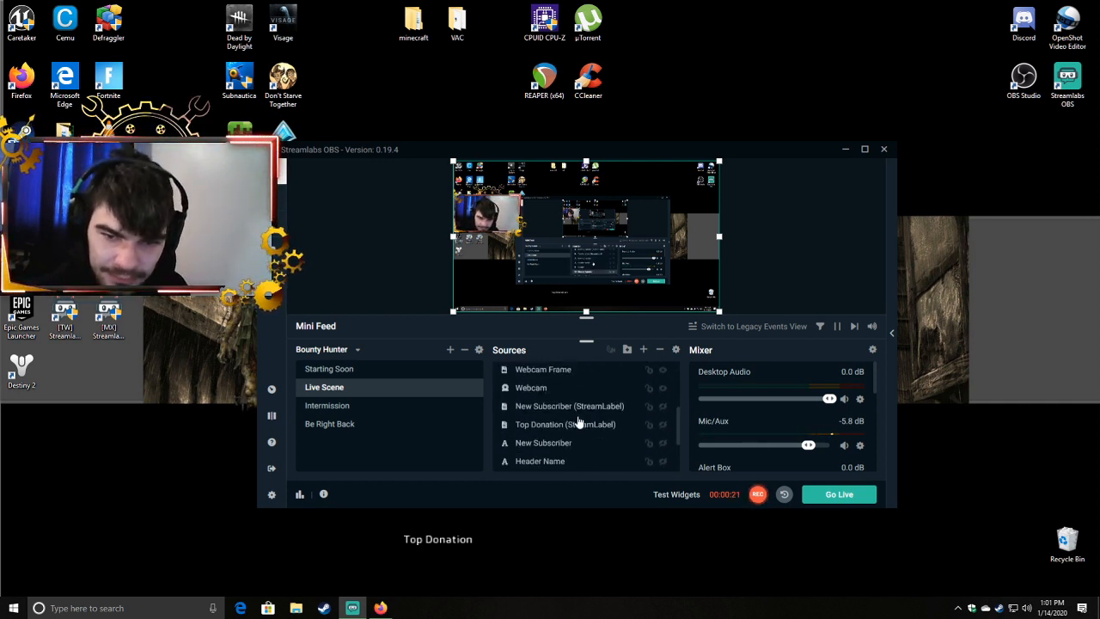
scroll(579, 421, up, 4)
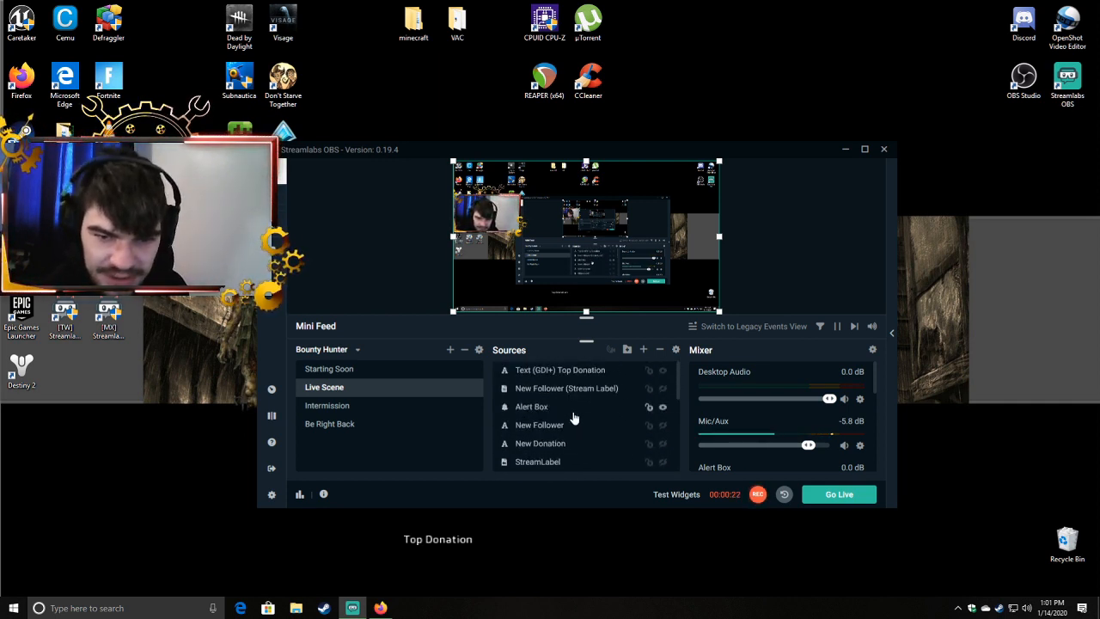
click(341, 406)
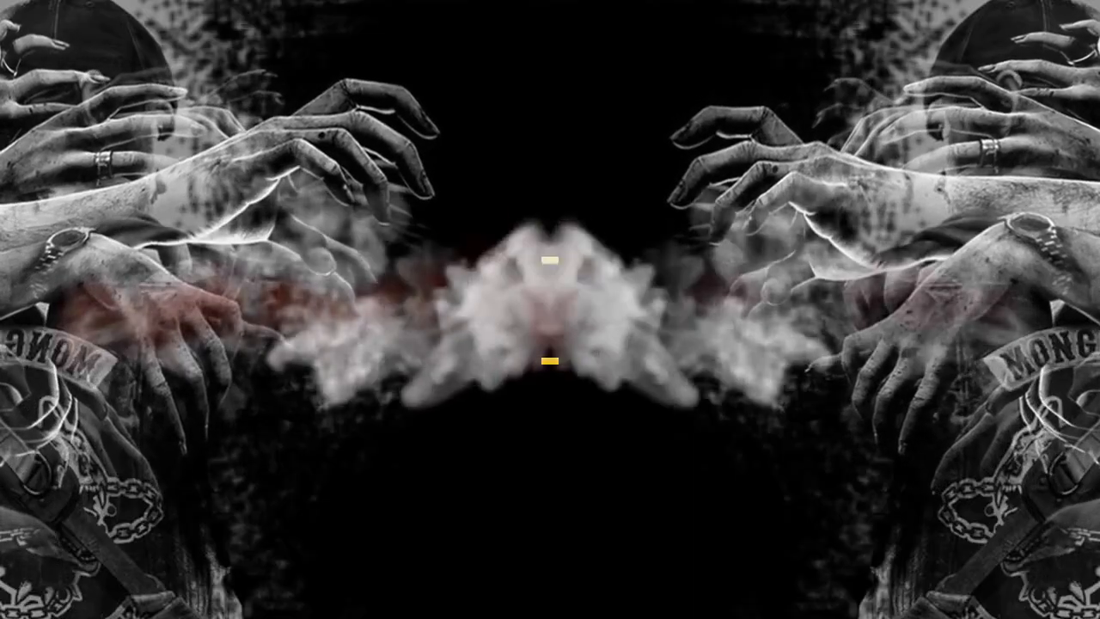
click(411, 394)
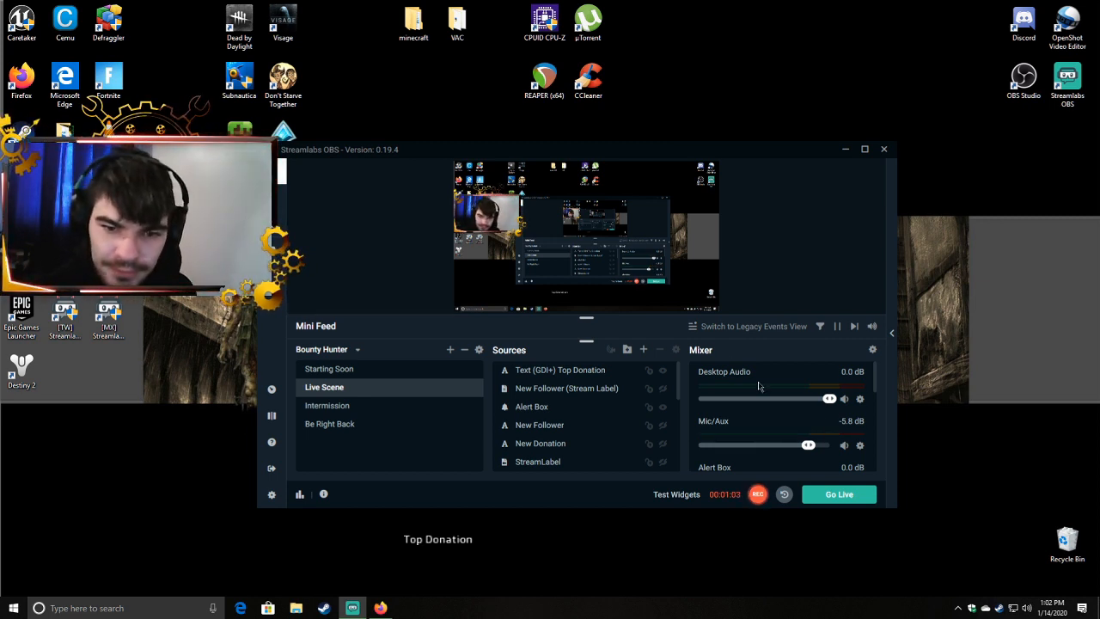
Step: Review the available input devices in the Mic/Aux properties and confirm with Default kept as the device
click(859, 445)
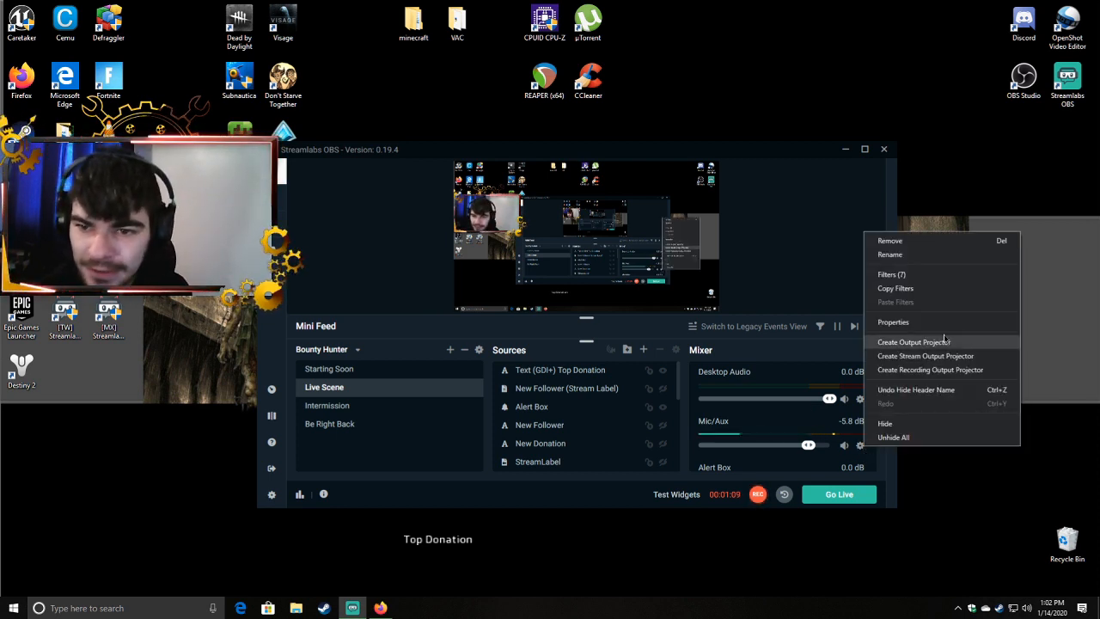
click(893, 322)
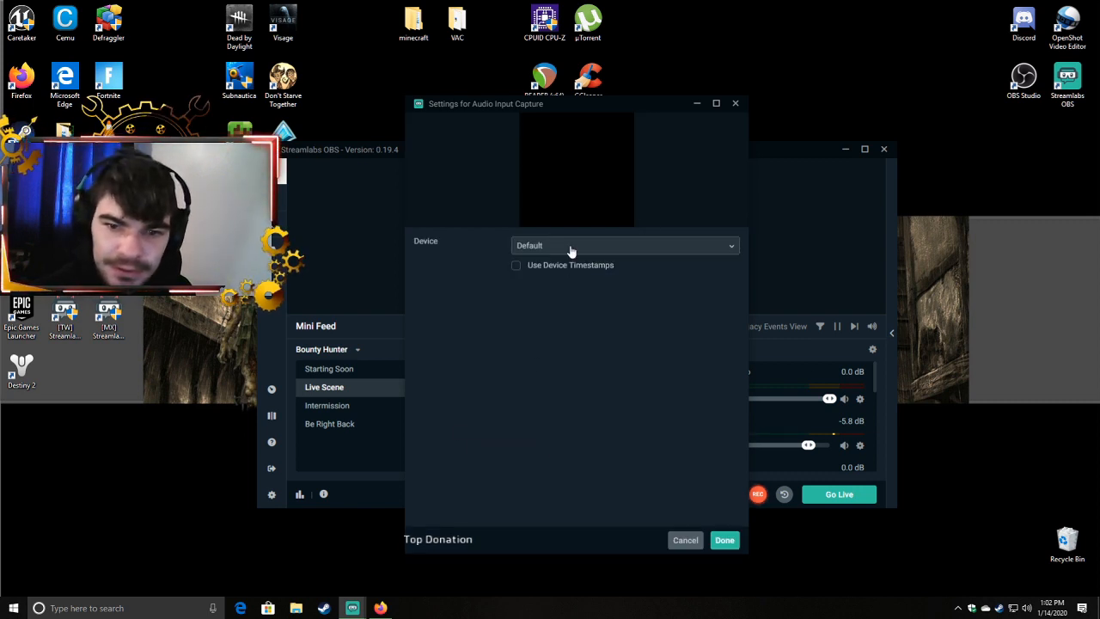
click(670, 245)
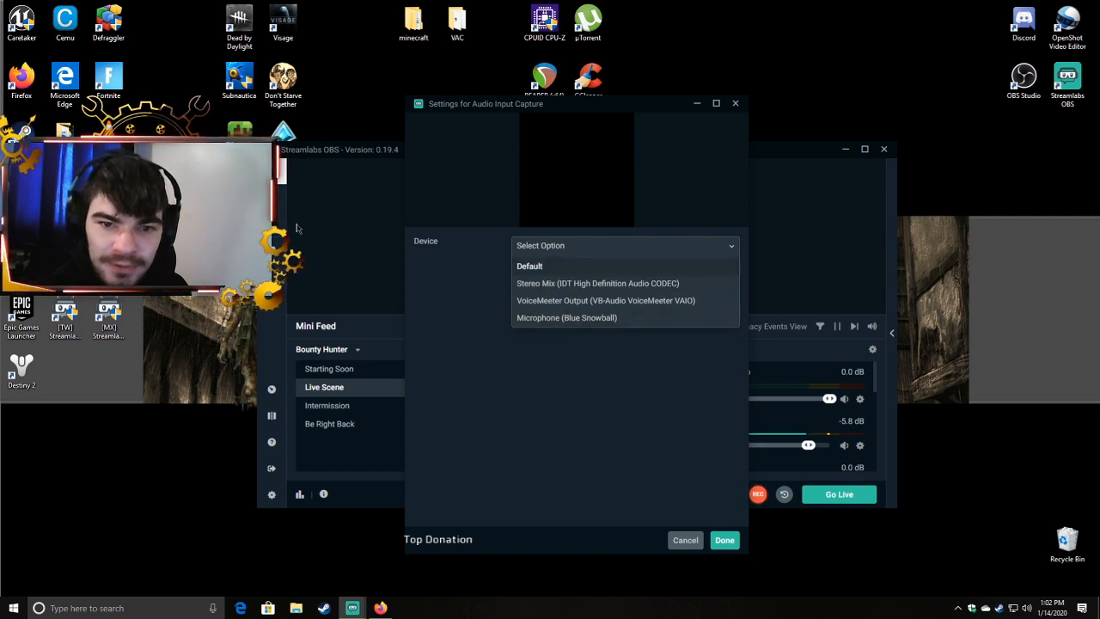
click(436, 282)
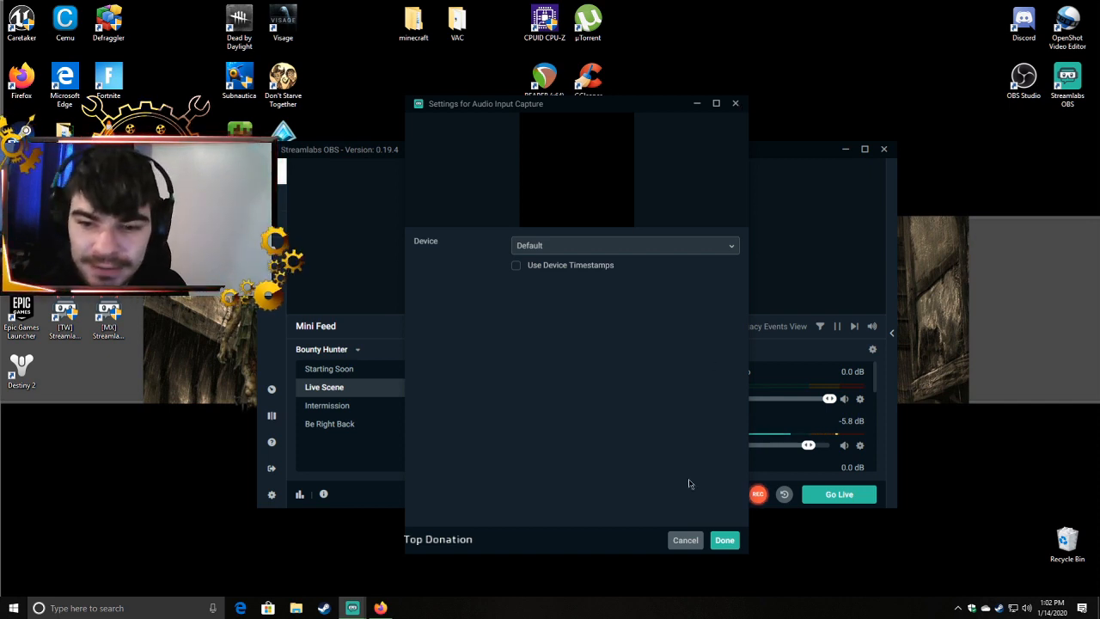
click(724, 541)
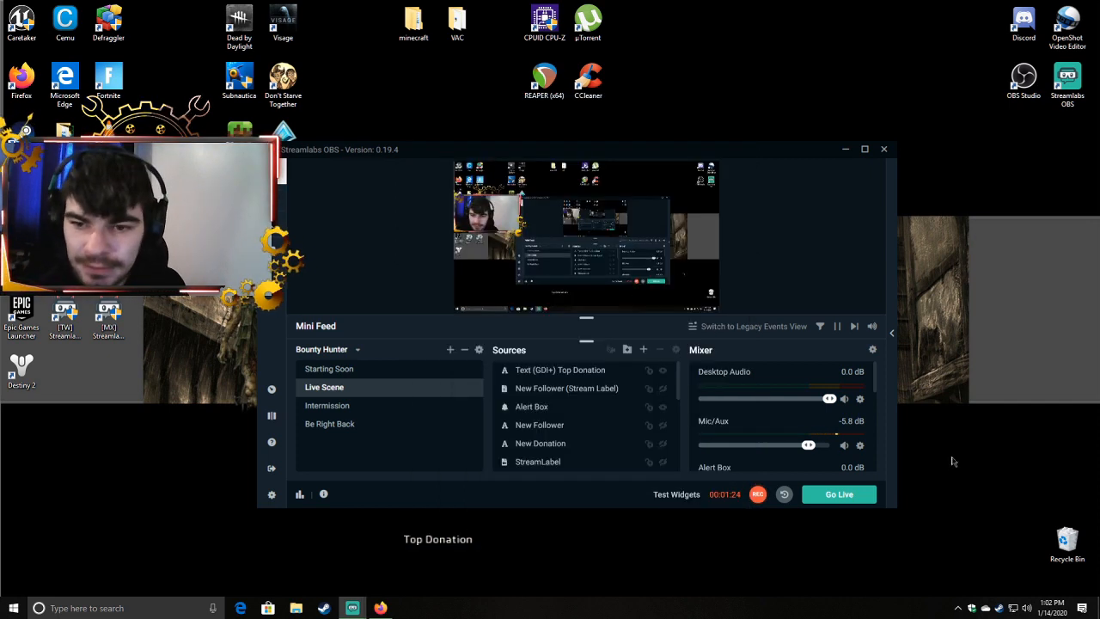
Step: Open the Mic/Aux source filters and review the Noise Suppression, Noise Gate and Compressor settings
click(860, 446)
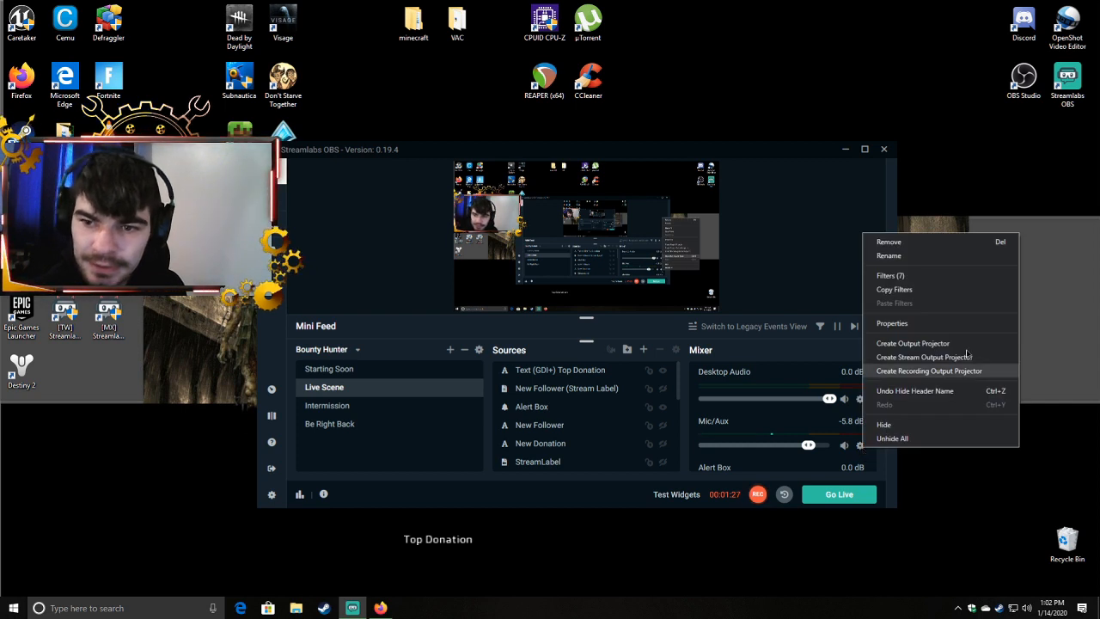
click(893, 275)
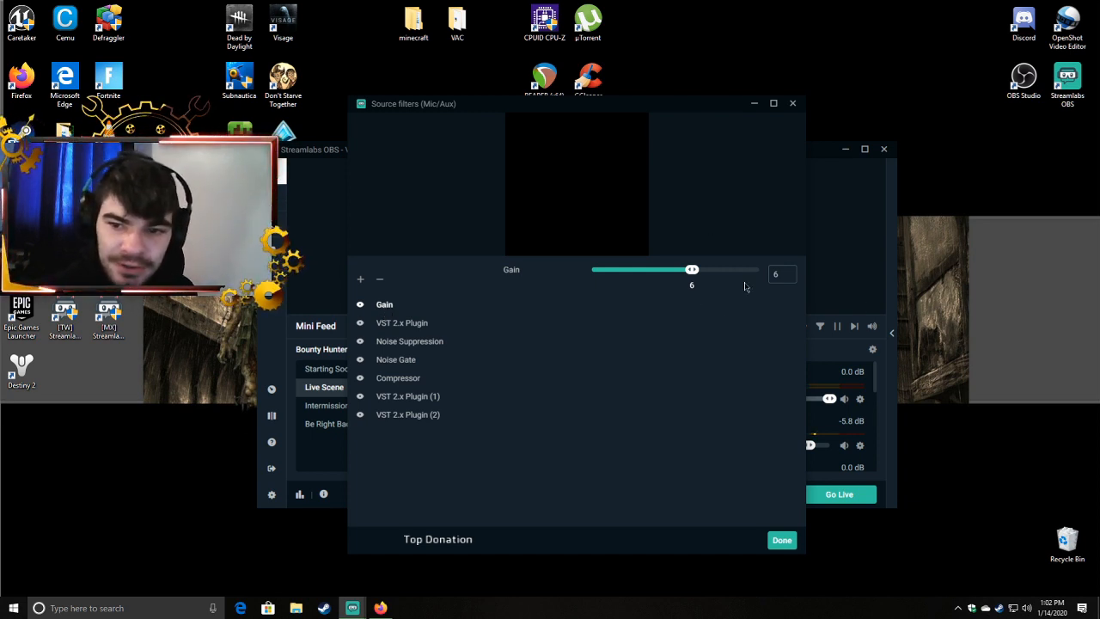
drag(711, 110, 574, 91)
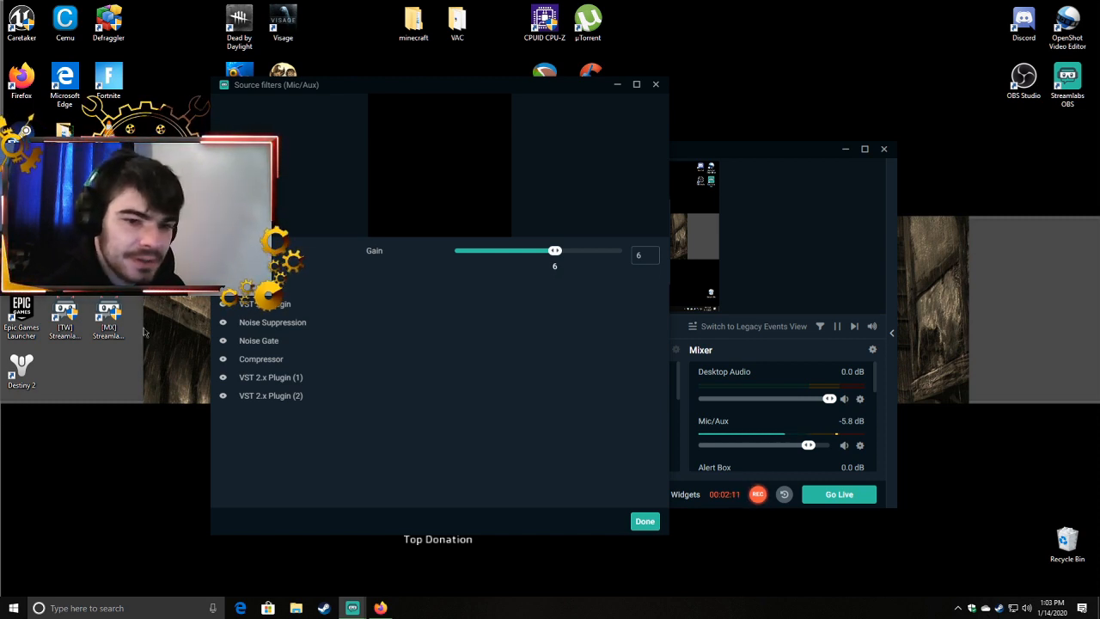
click(273, 324)
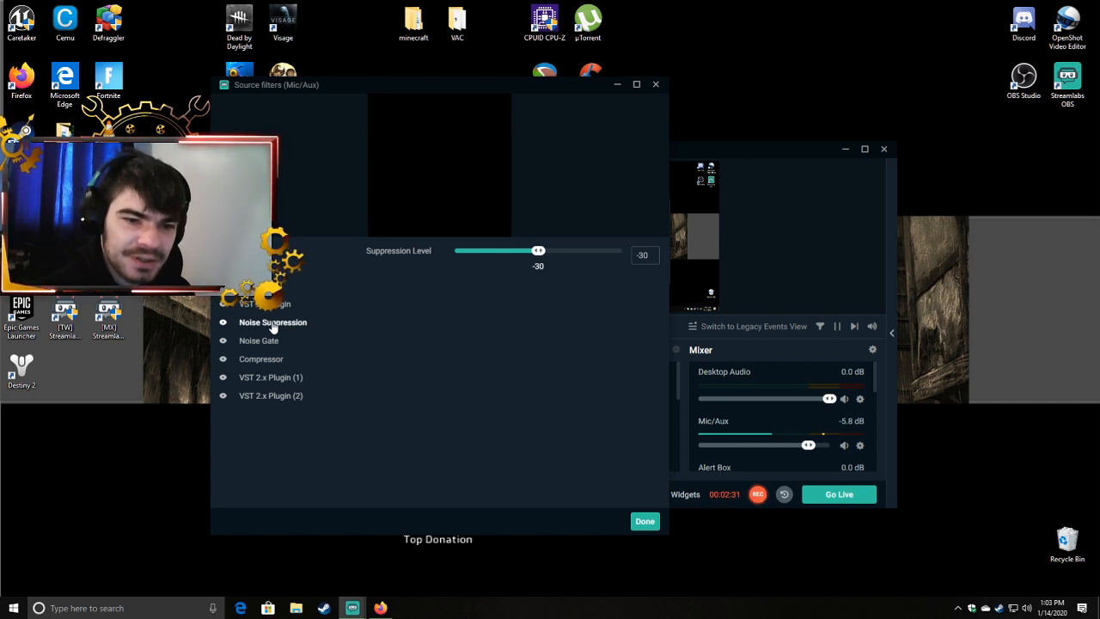
click(264, 341)
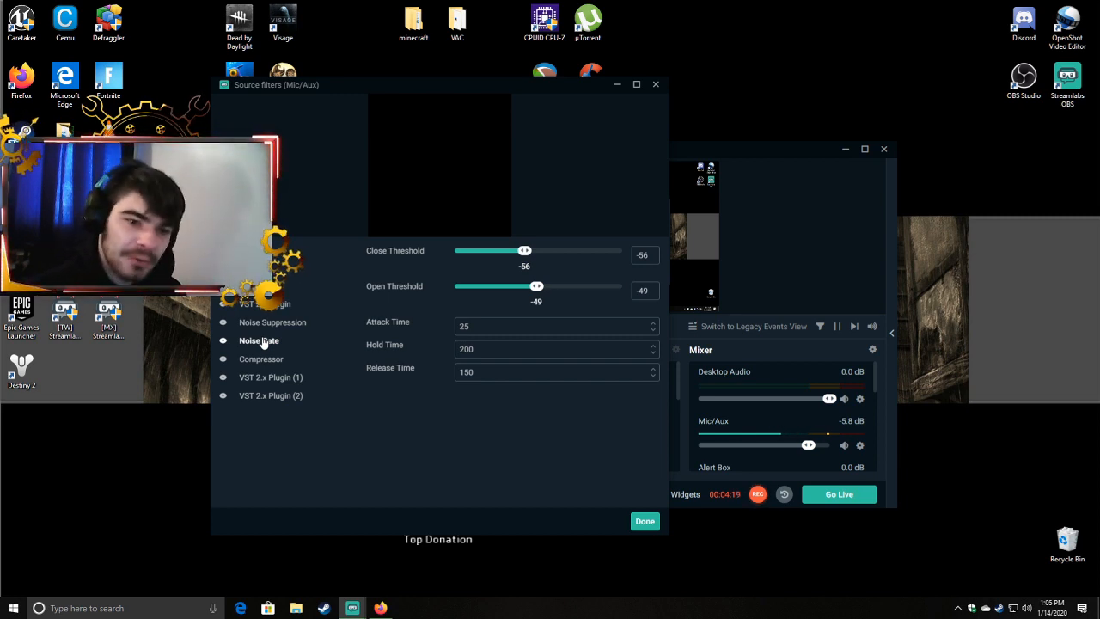
click(262, 359)
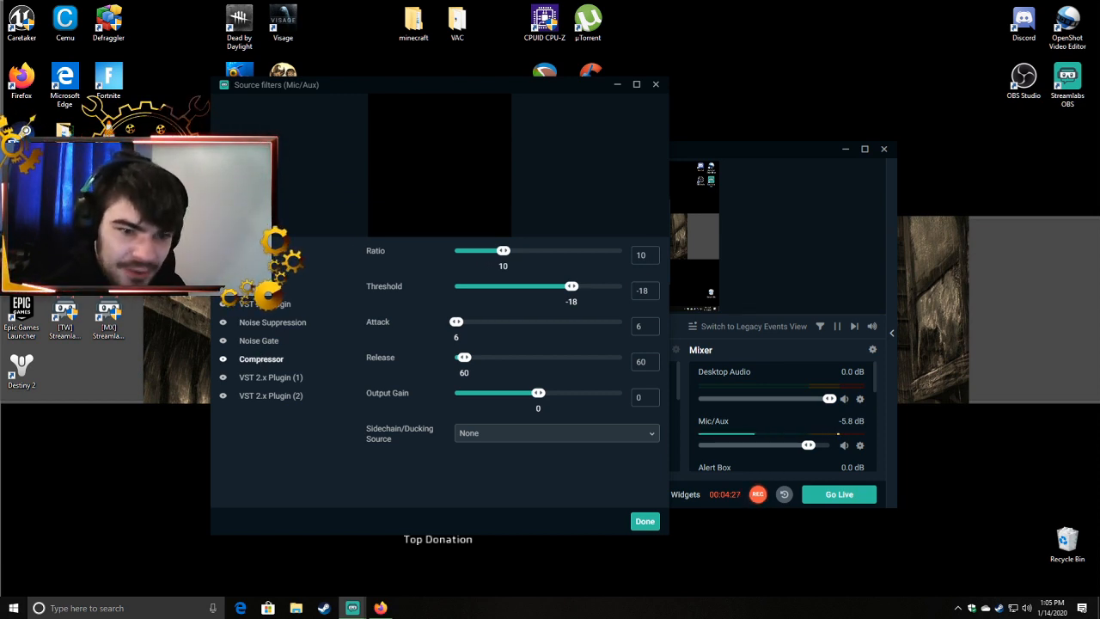
Step: View the filter types available for a new Mic/Aux filter and close the dialog without adding one
click(223, 260)
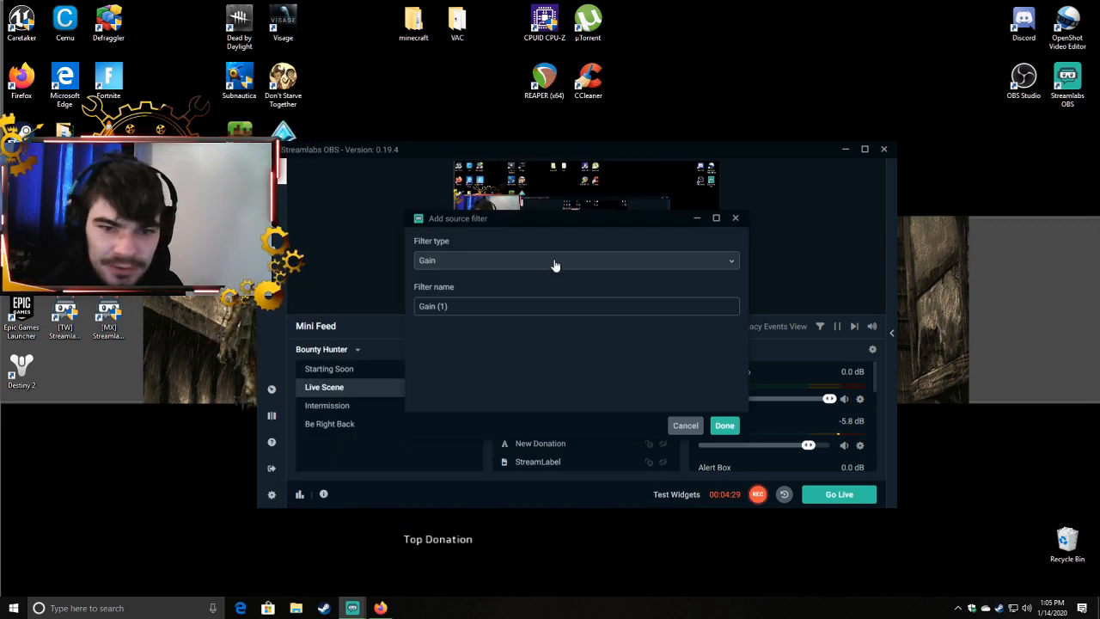
click(639, 268)
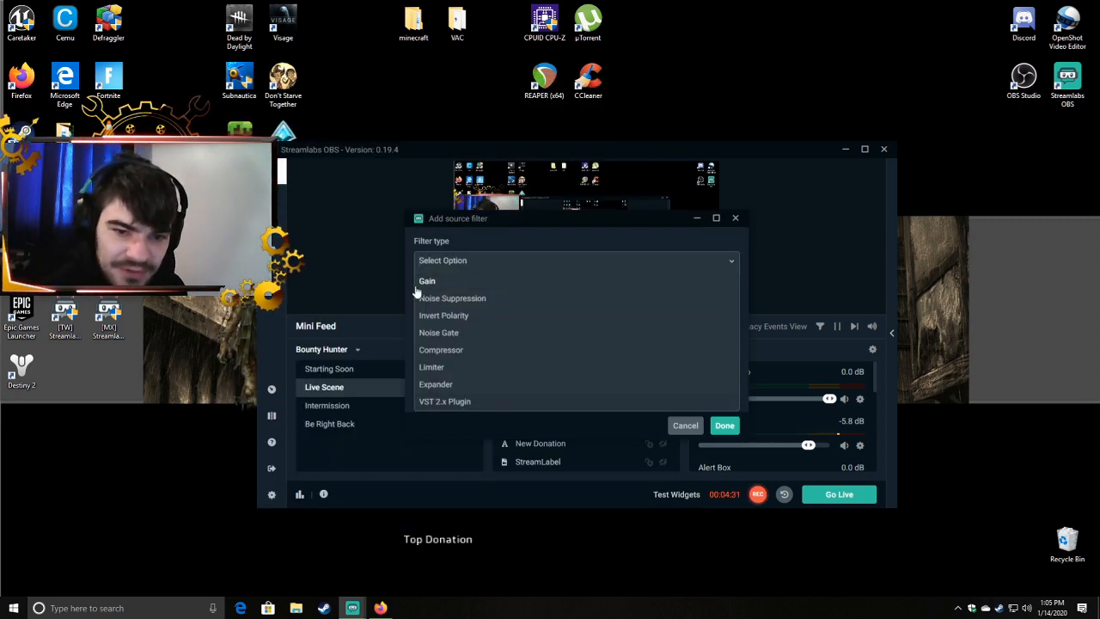
click(736, 220)
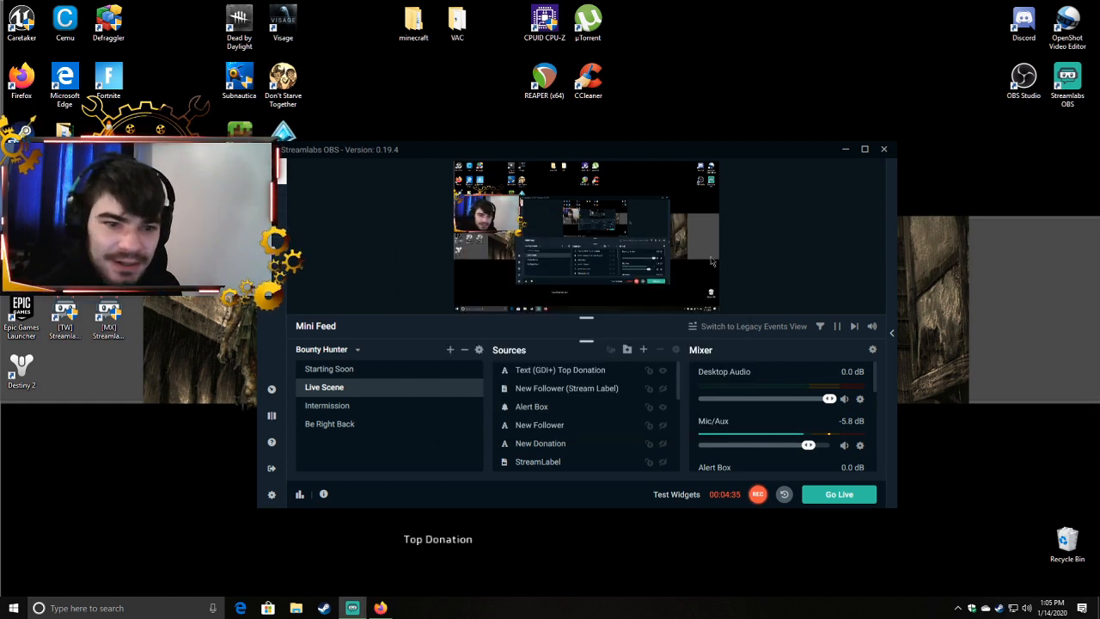
click(860, 447)
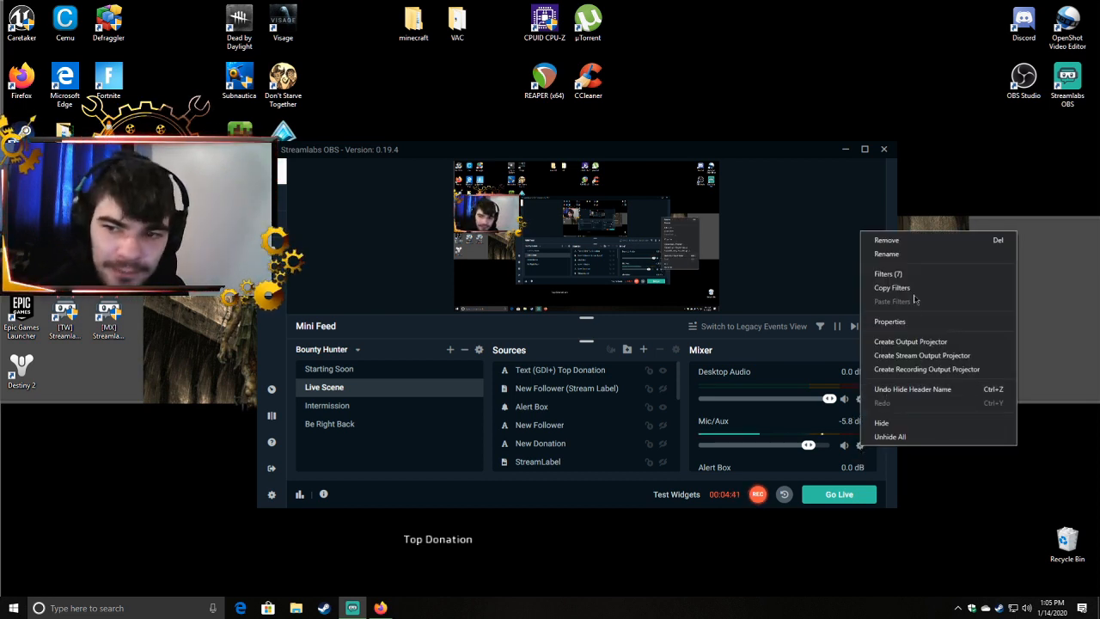
click(888, 273)
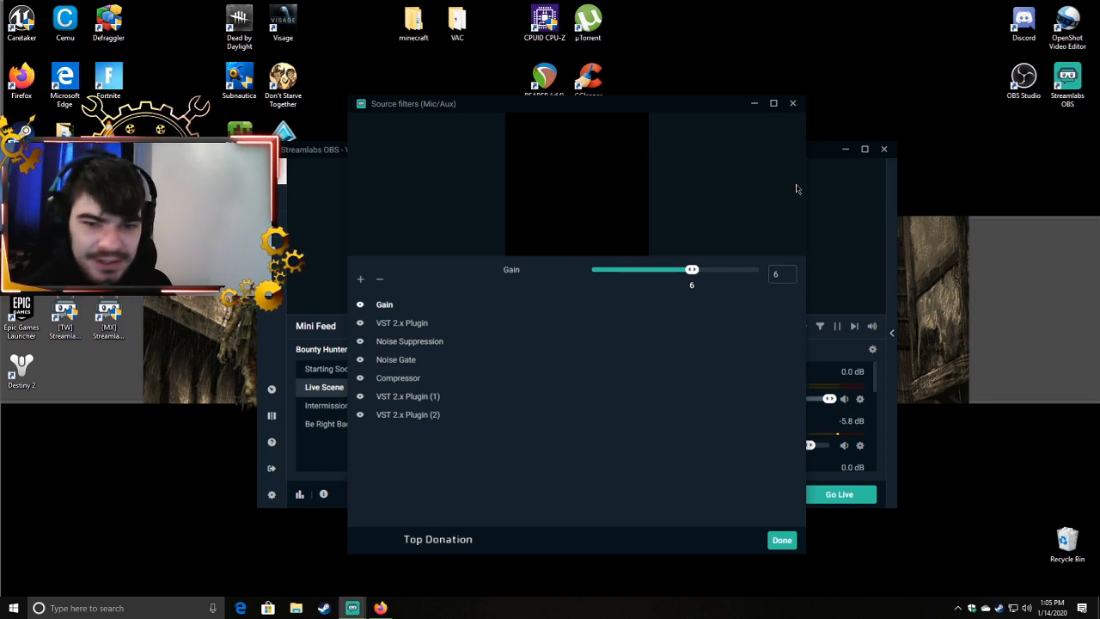
click(792, 103)
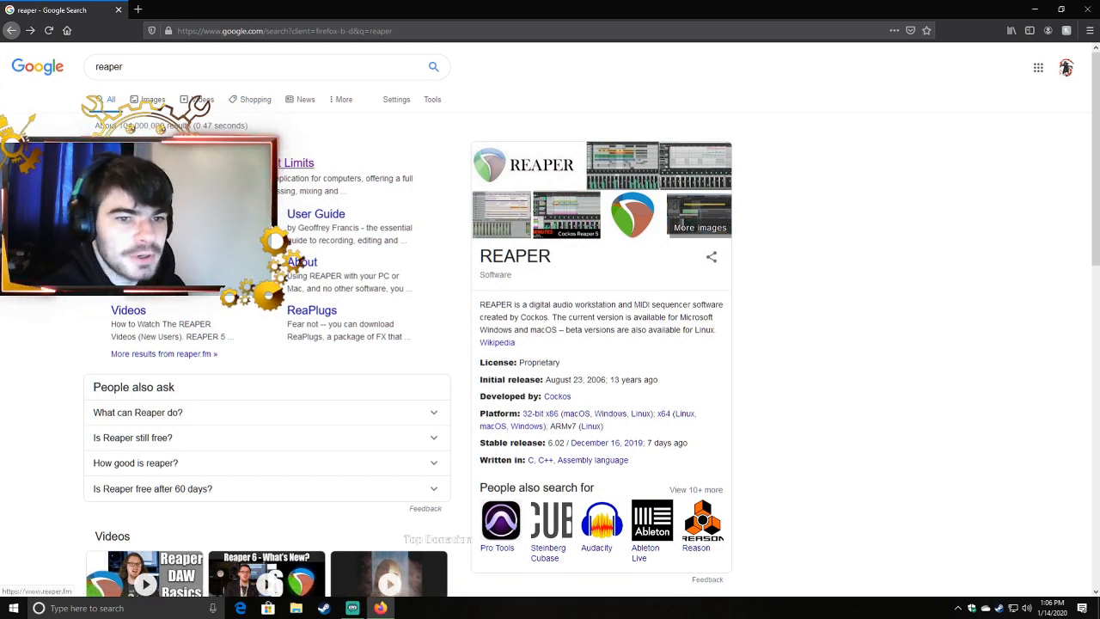
Step: In Firefox, open the REAPER website from the search results, view its download page, and close the browser
click(295, 163)
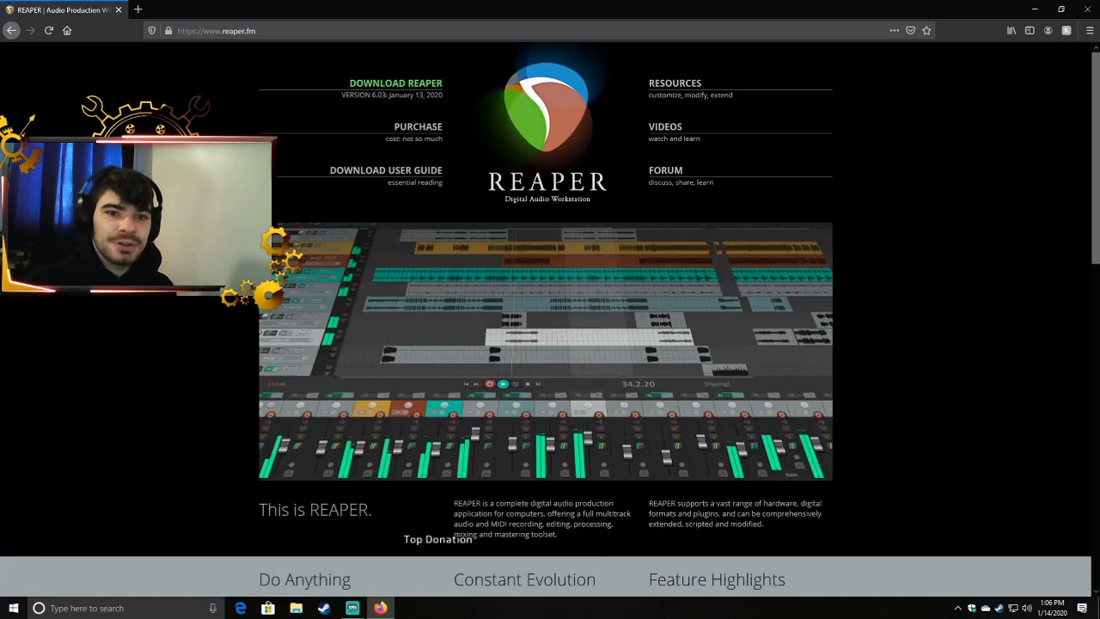
click(429, 86)
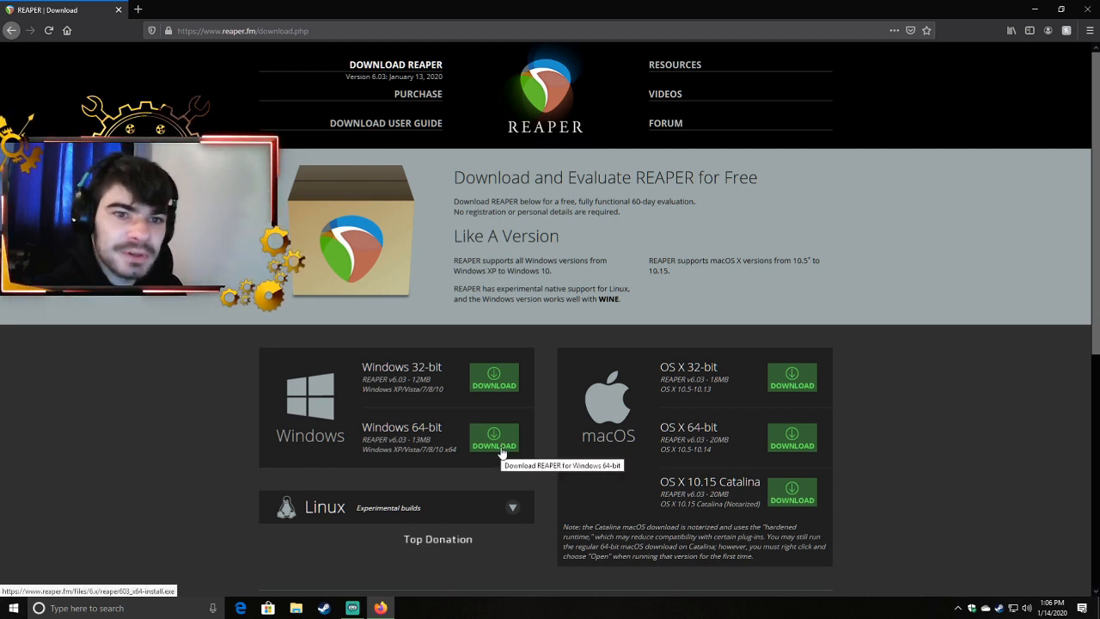
click(1085, 10)
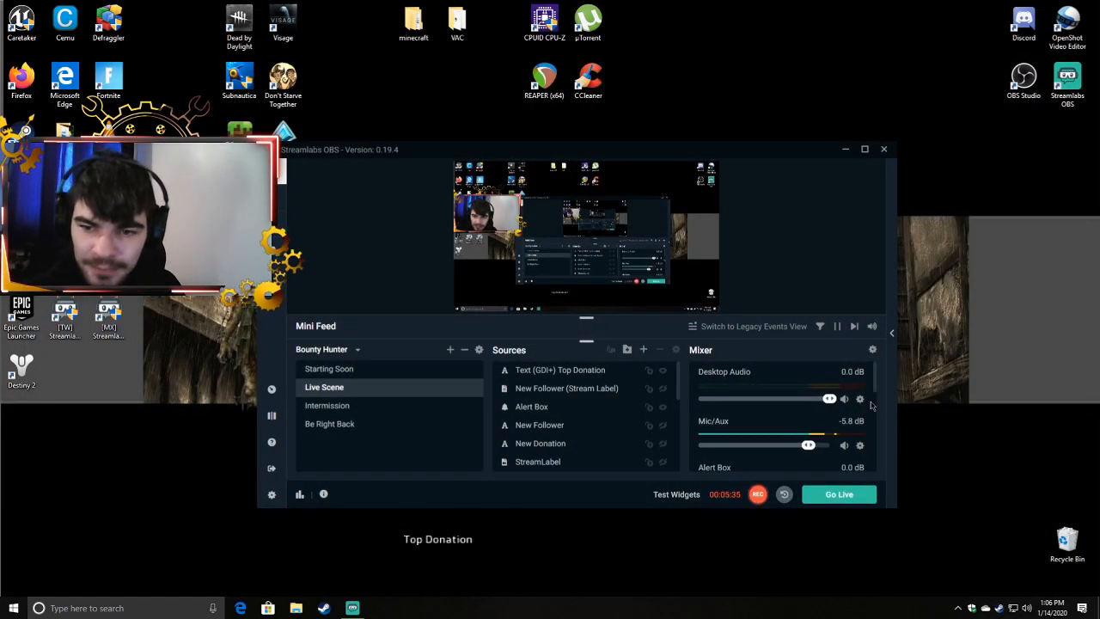
Step: Add a VST 2.x Plugin filter with the suggested name to the Mic/Aux source
right_click(859, 445)
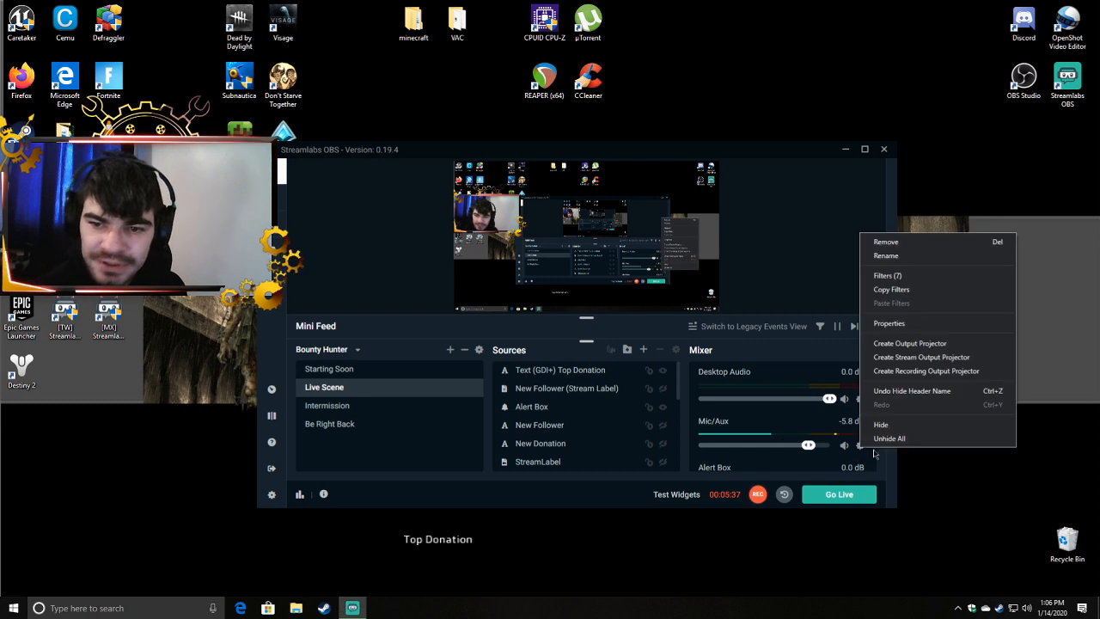
click(887, 275)
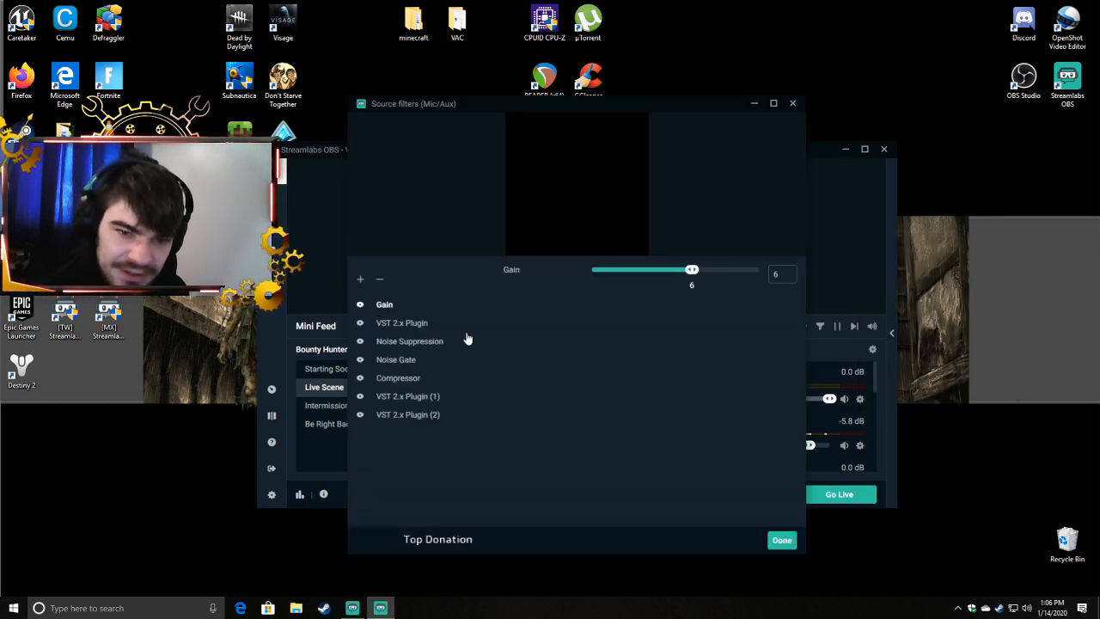
click(360, 278)
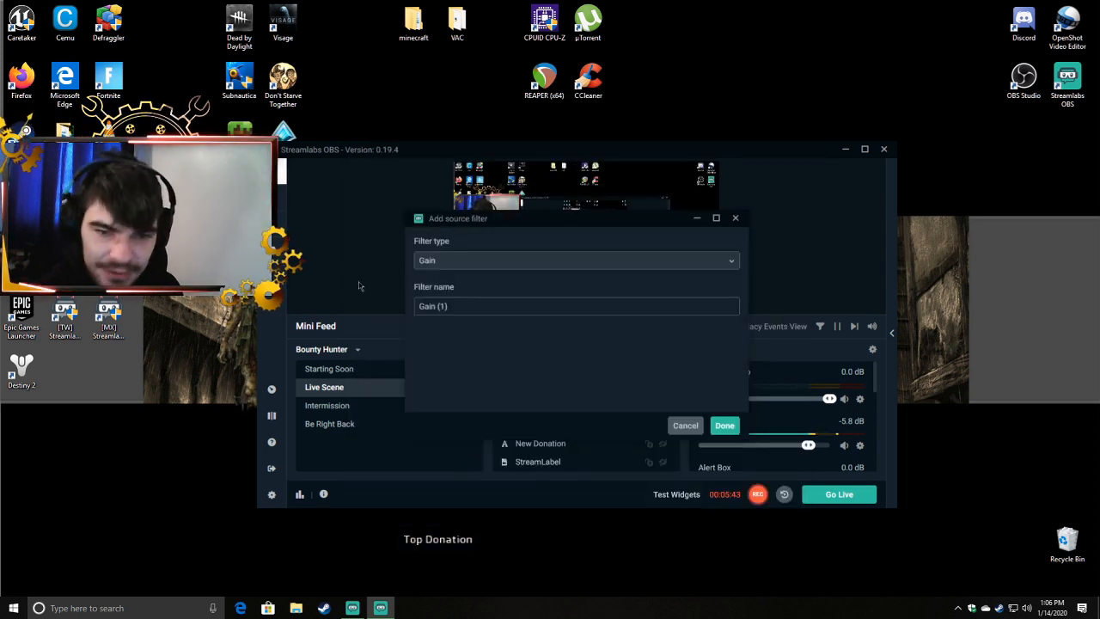
click(536, 267)
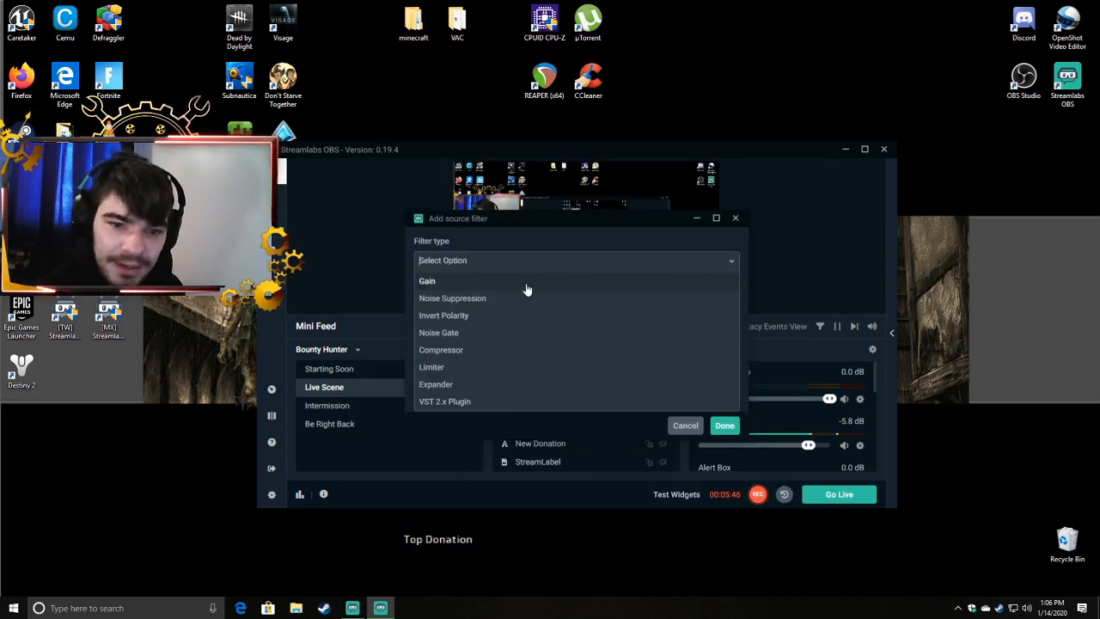
click(444, 402)
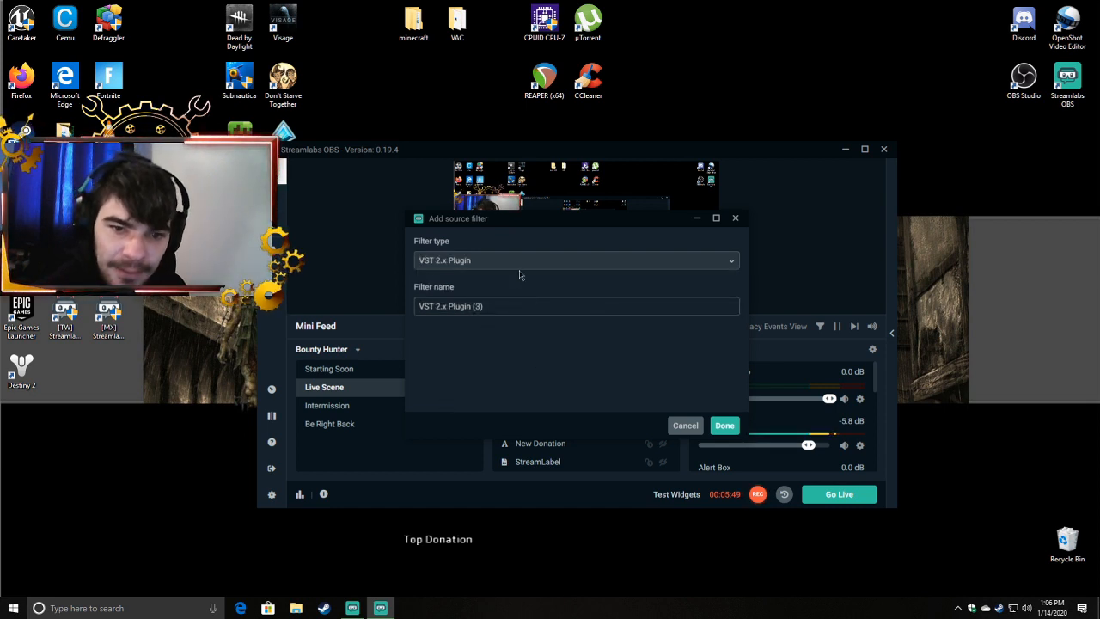
click(567, 268)
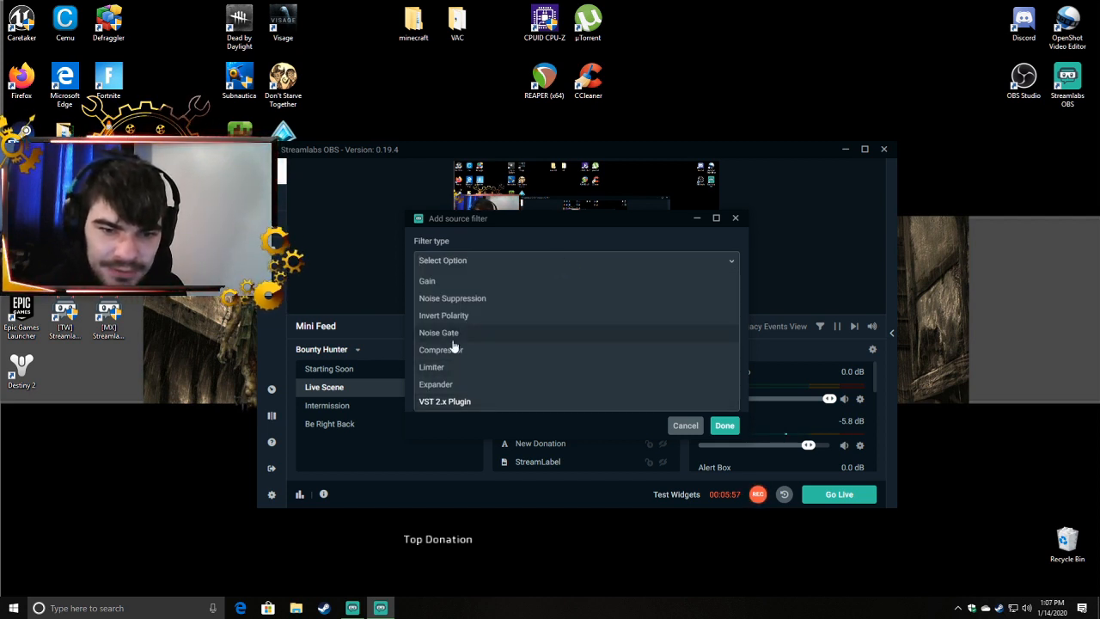
click(444, 402)
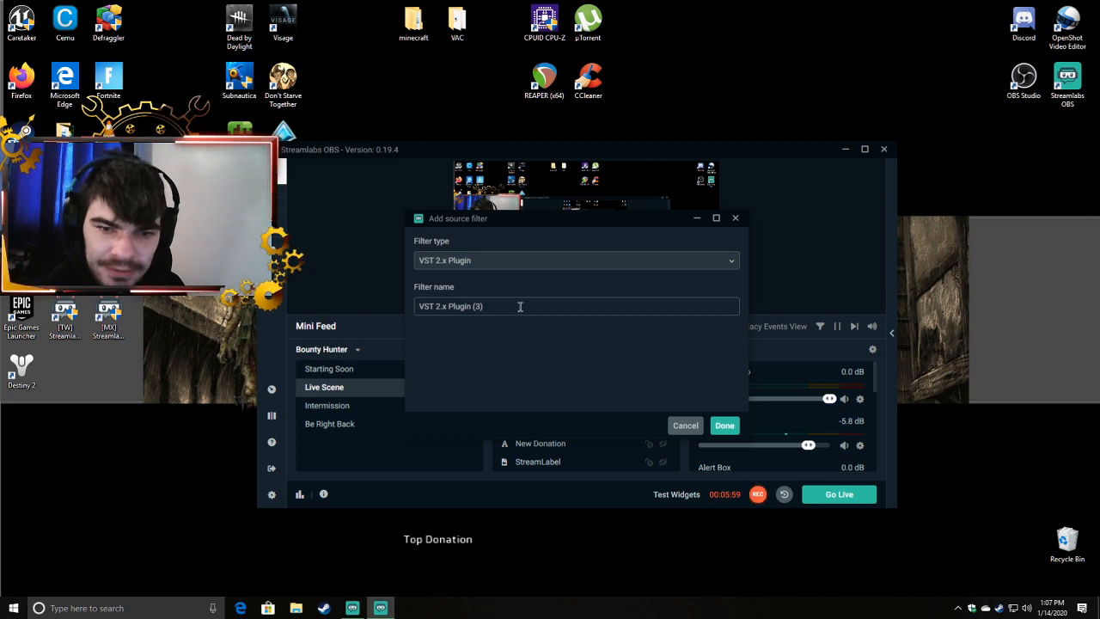
click(728, 430)
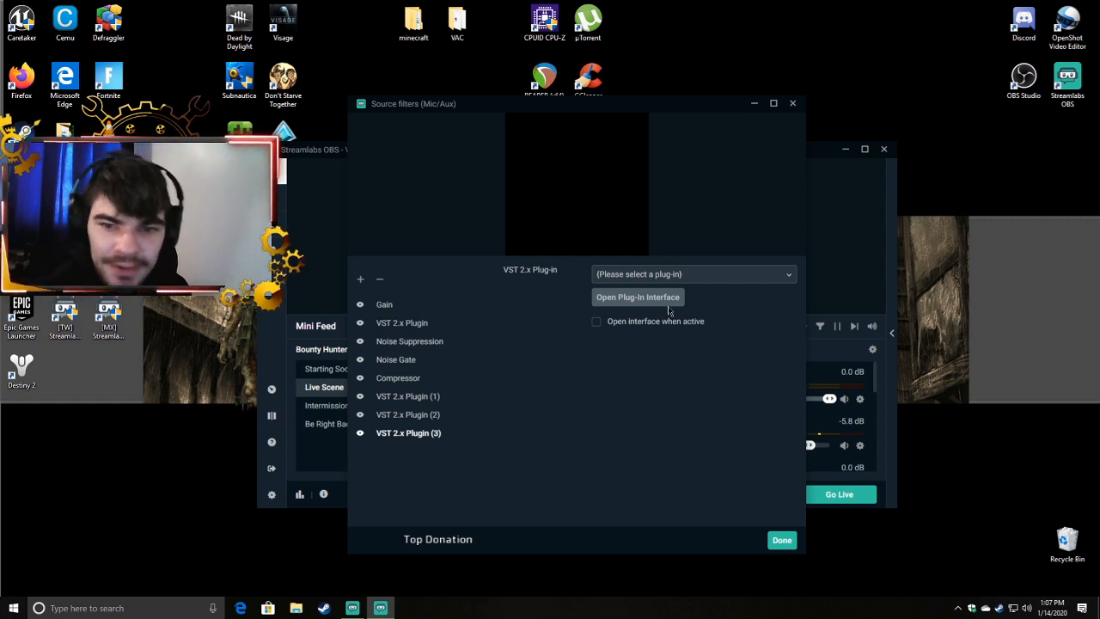
Step: View the plug-ins available for the newly added VST 2.x Plugin (3) filter, and remove that filter from the Mic/Aux source
click(713, 279)
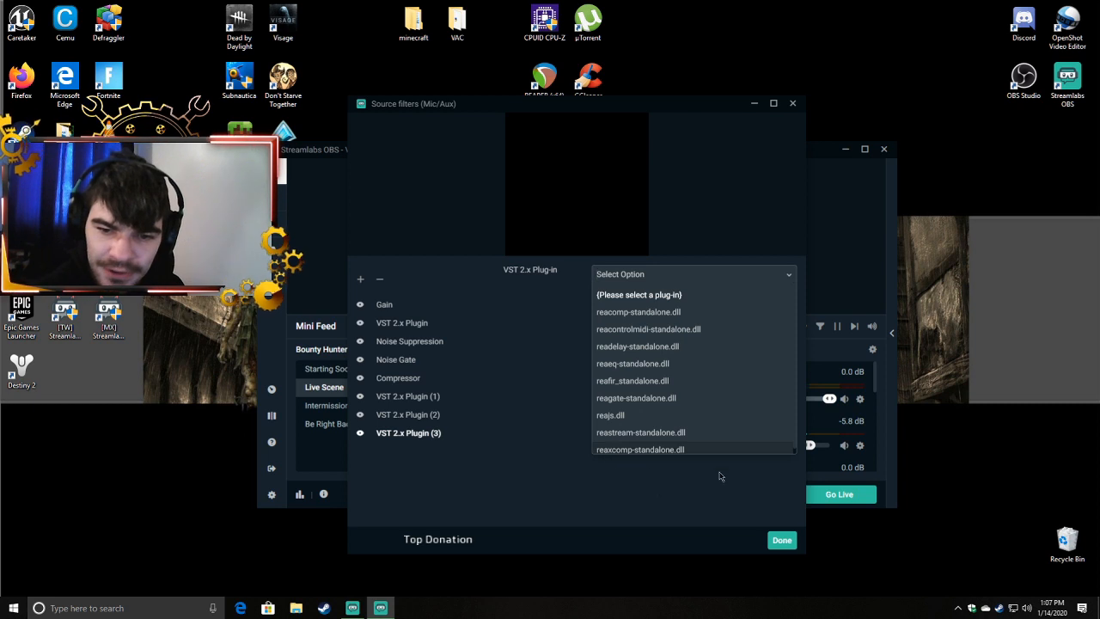
click(527, 466)
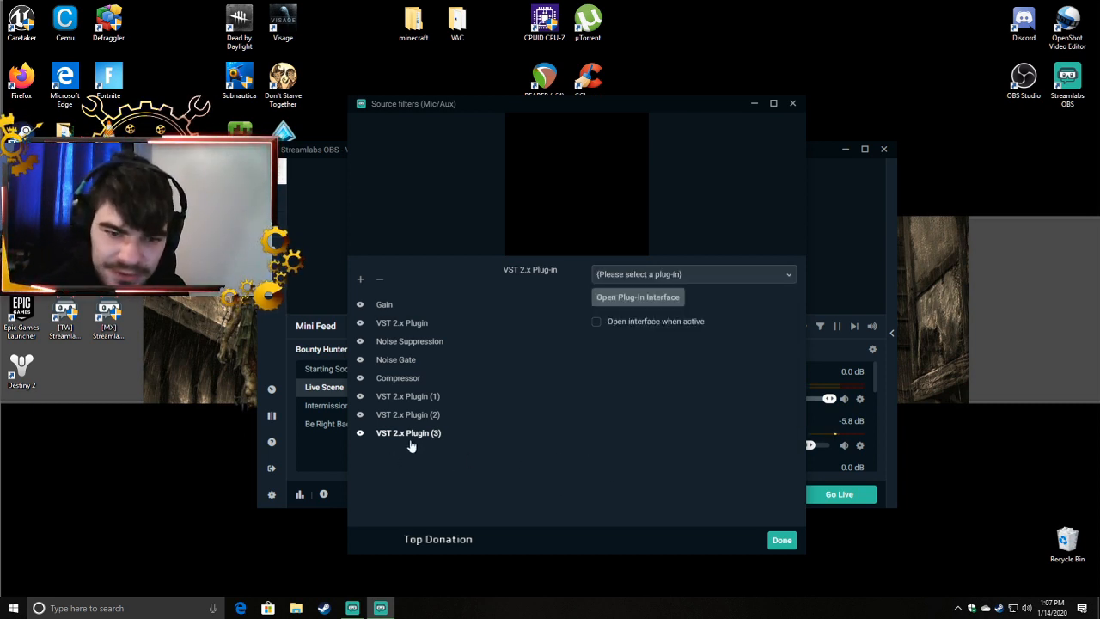
click(380, 280)
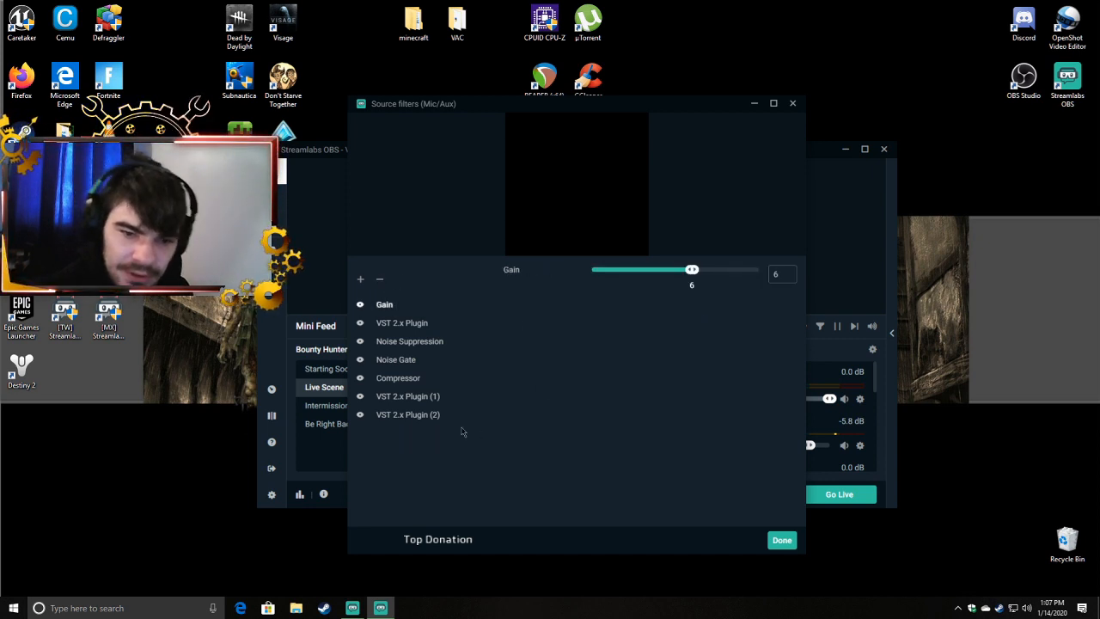
Step: View the ReaEQ plug-in interface of the first VST 2.x Plugin filter and close it
click(409, 327)
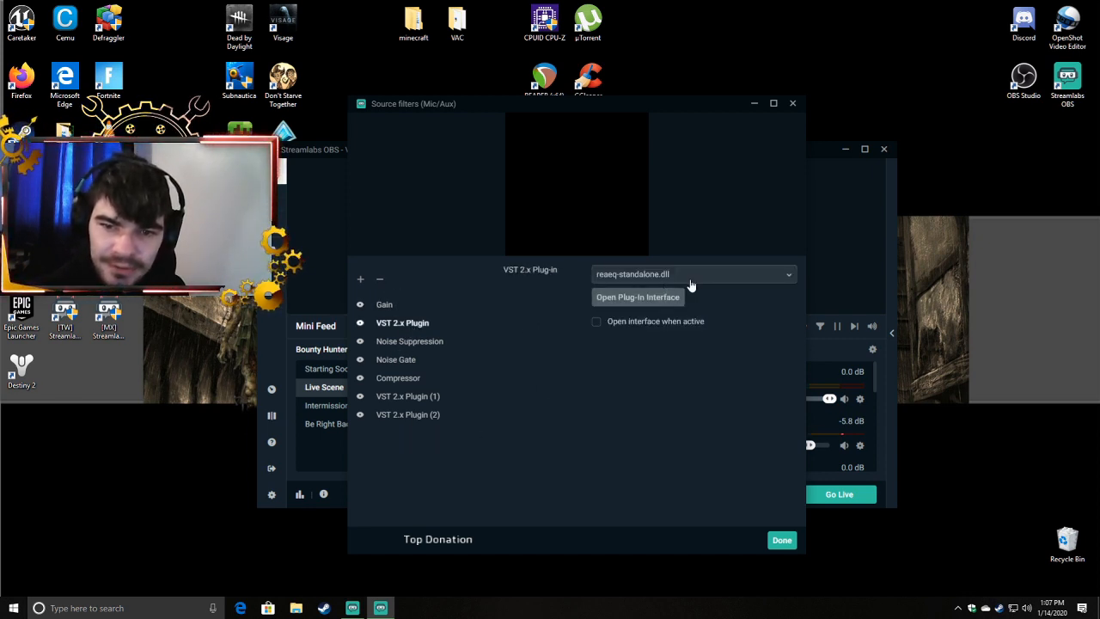
click(607, 297)
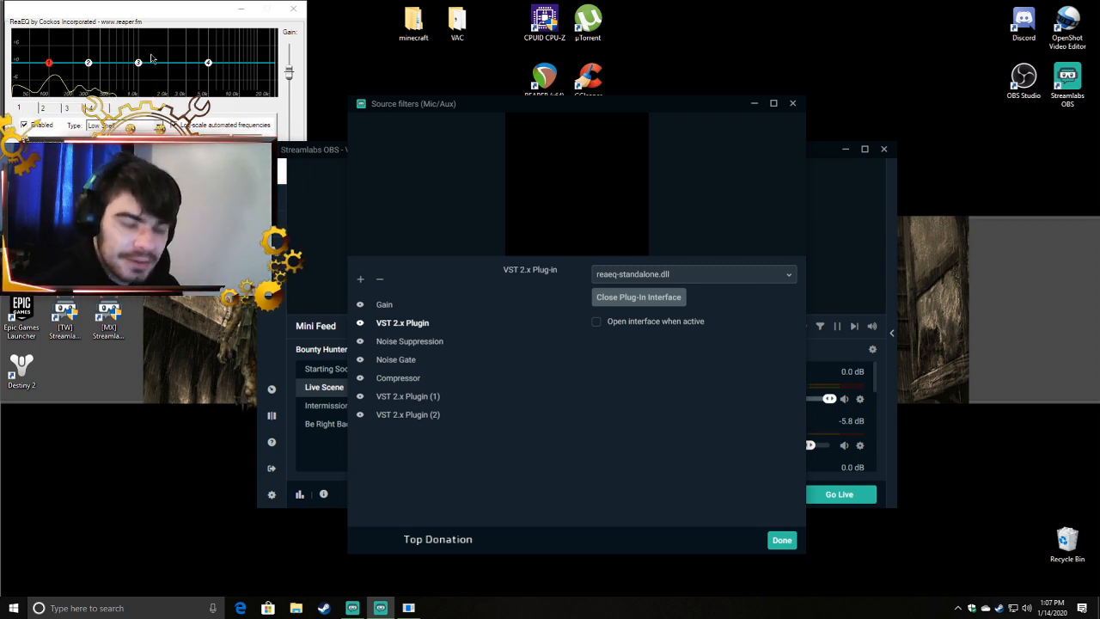
click(294, 9)
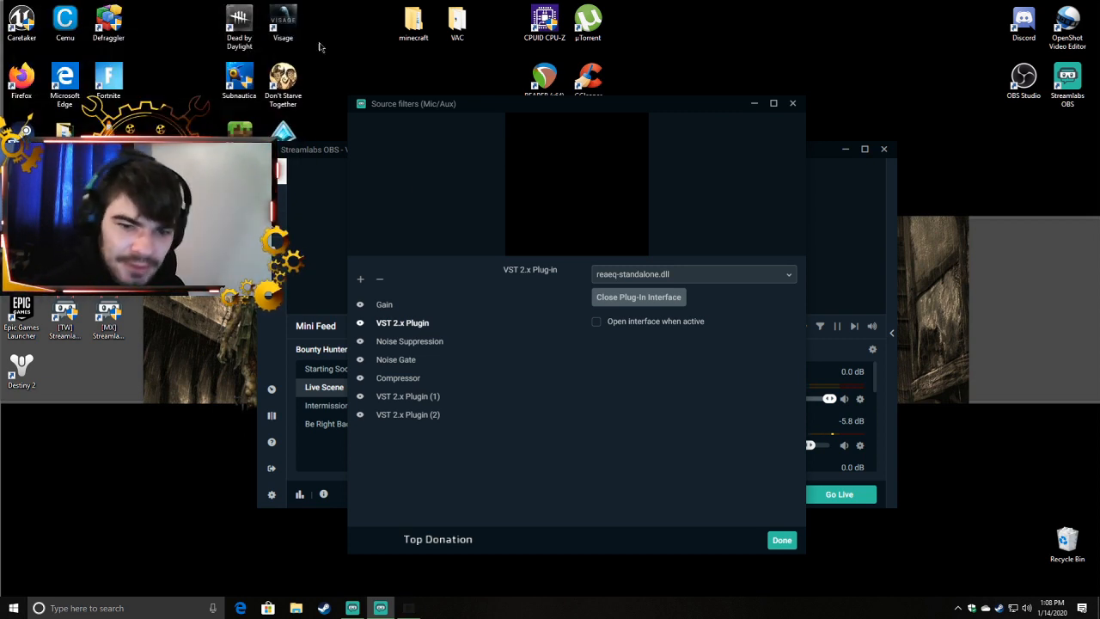
Step: View the ReaFir plug-in interface of the VST 2.x Plugin (1) filter and close it
click(414, 401)
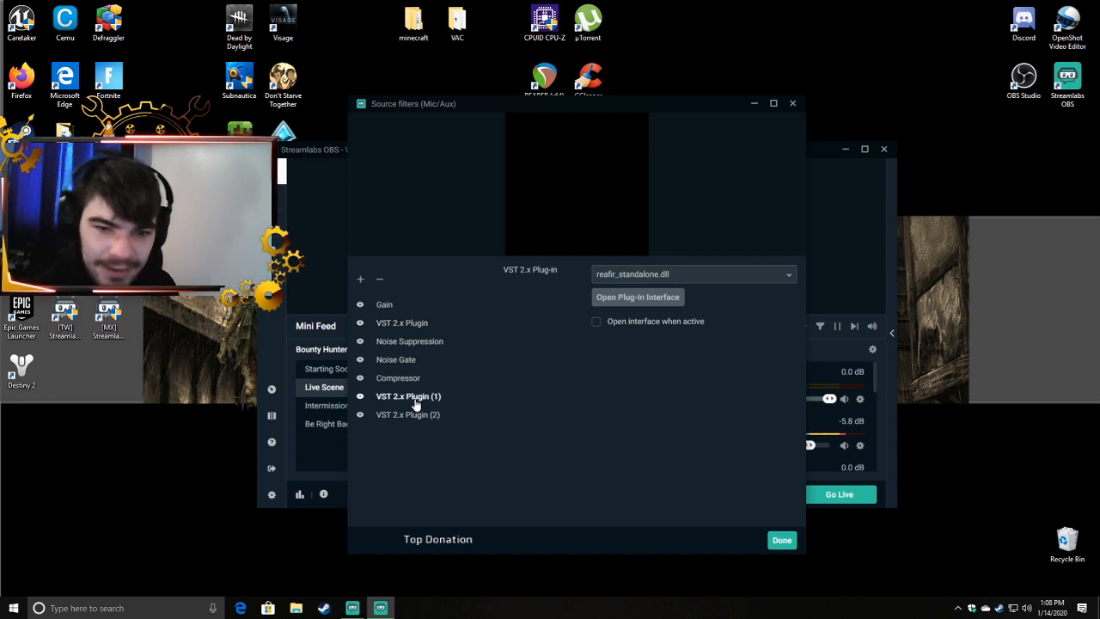
click(644, 297)
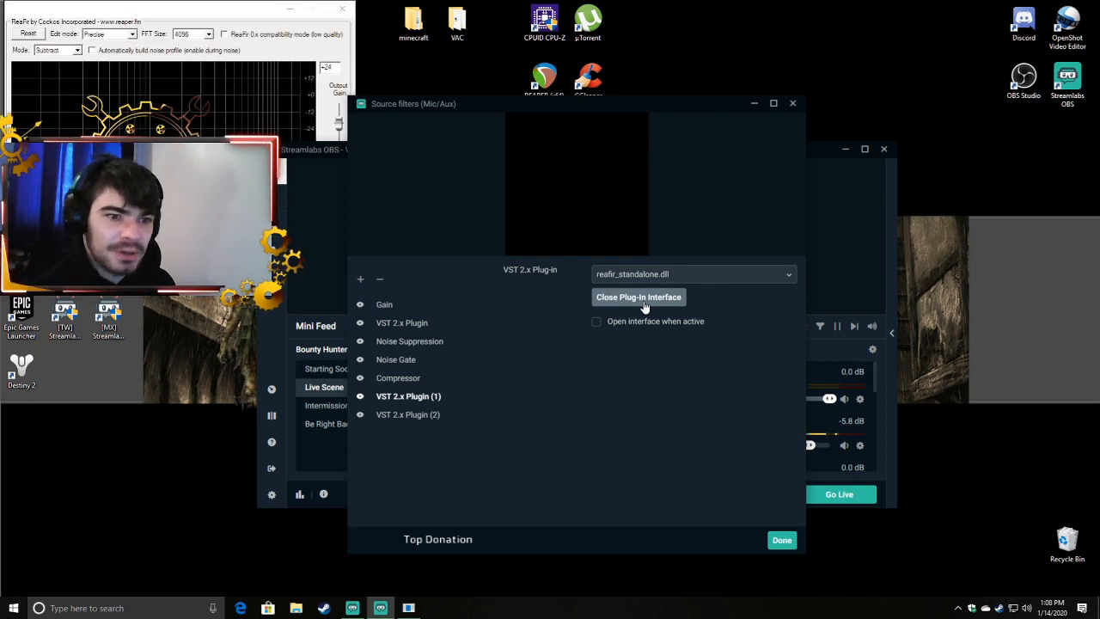
click(227, 11)
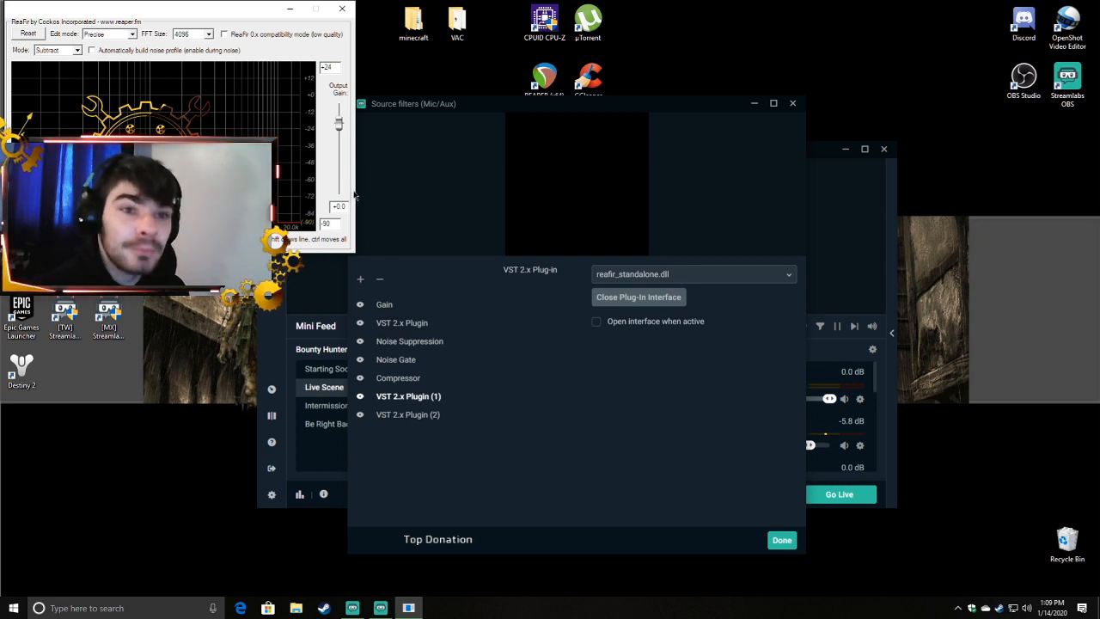
click(344, 10)
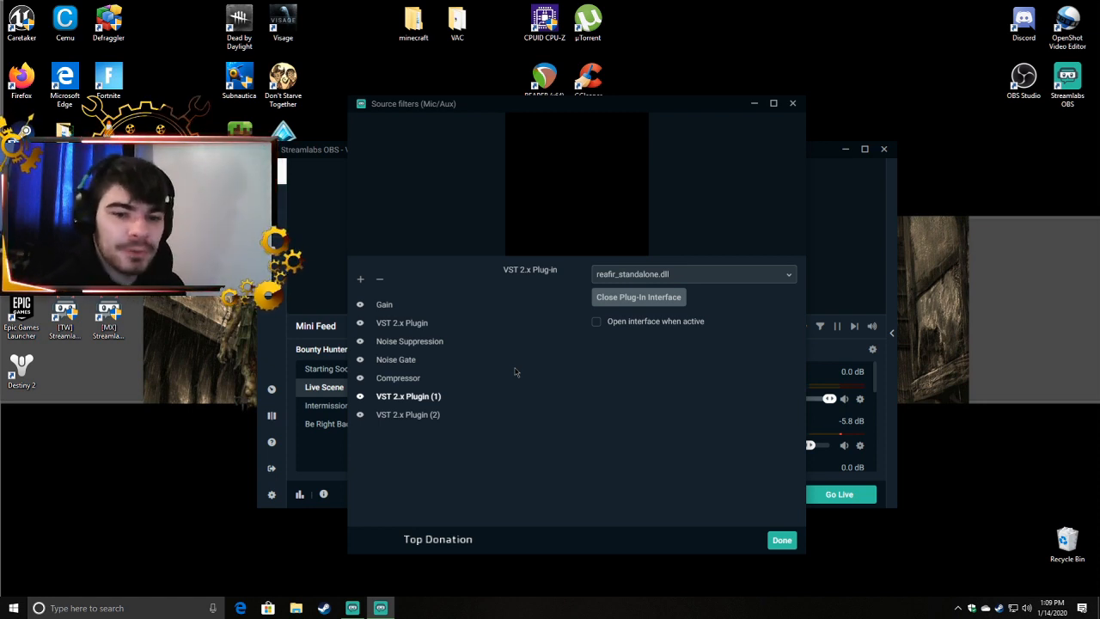
Step: Examine the equalizer bands in the ReaEQ interface of VST 2.x Plugin (2), and close the Mic/Aux filters
click(412, 420)
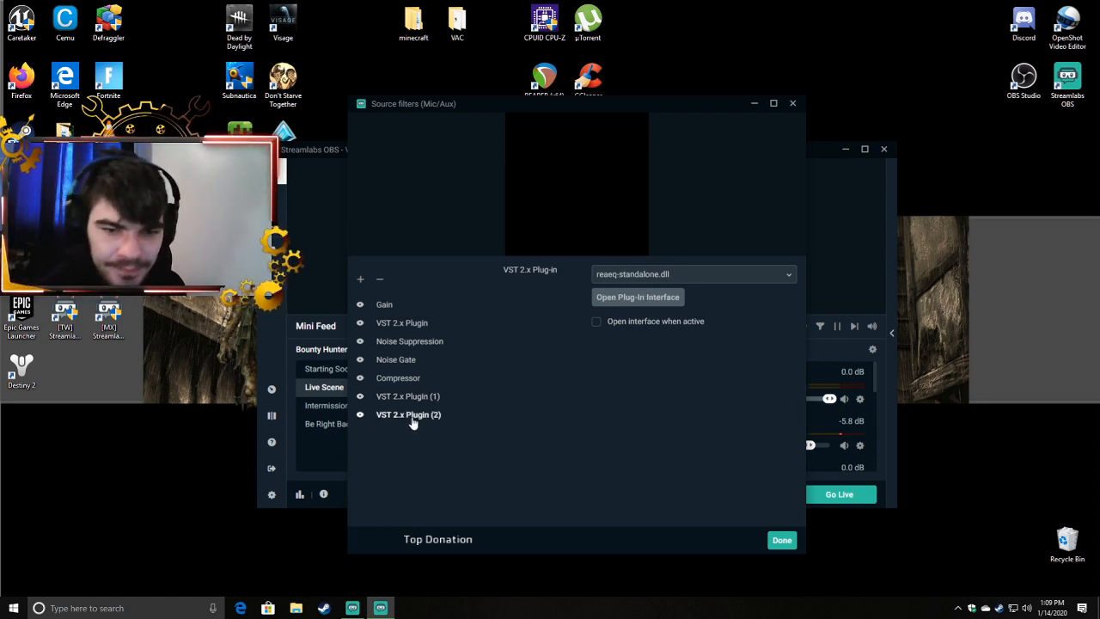
click(663, 301)
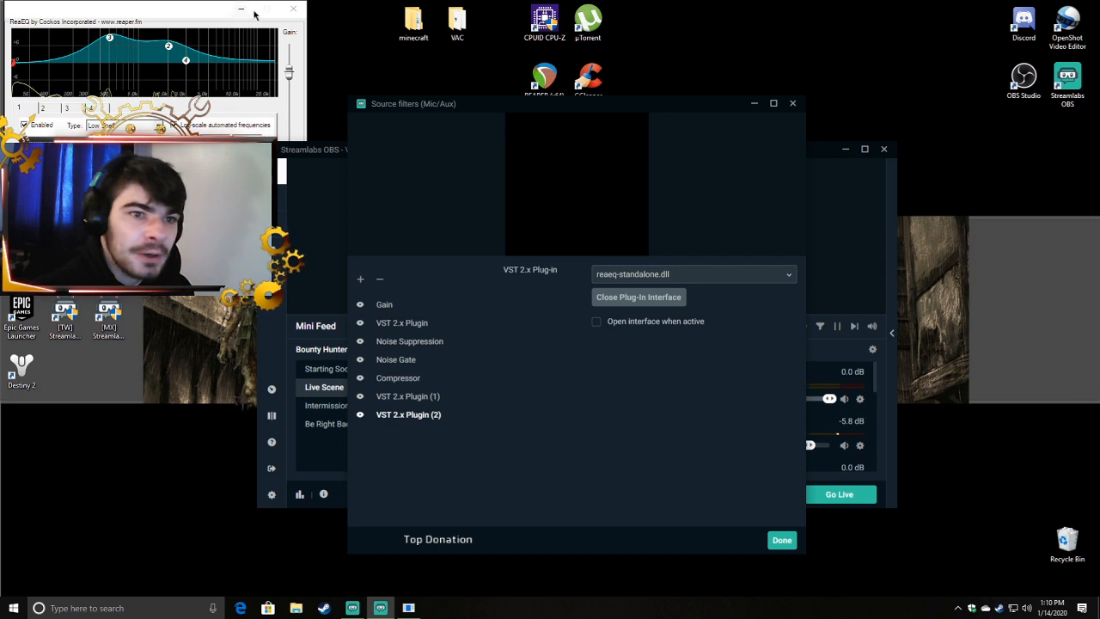
click(191, 11)
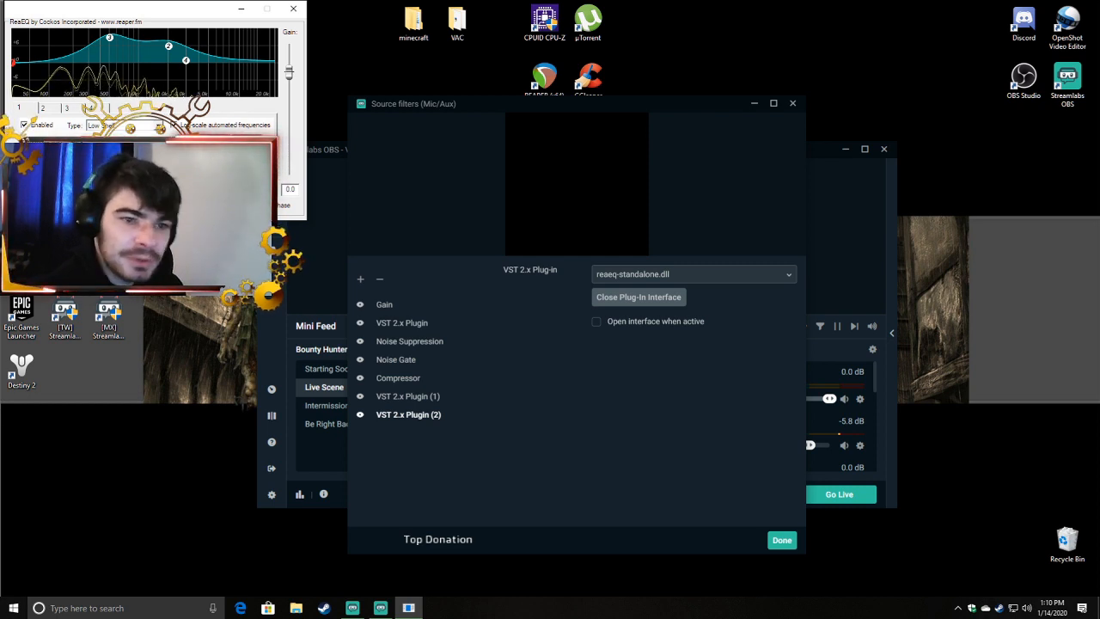
click(52, 108)
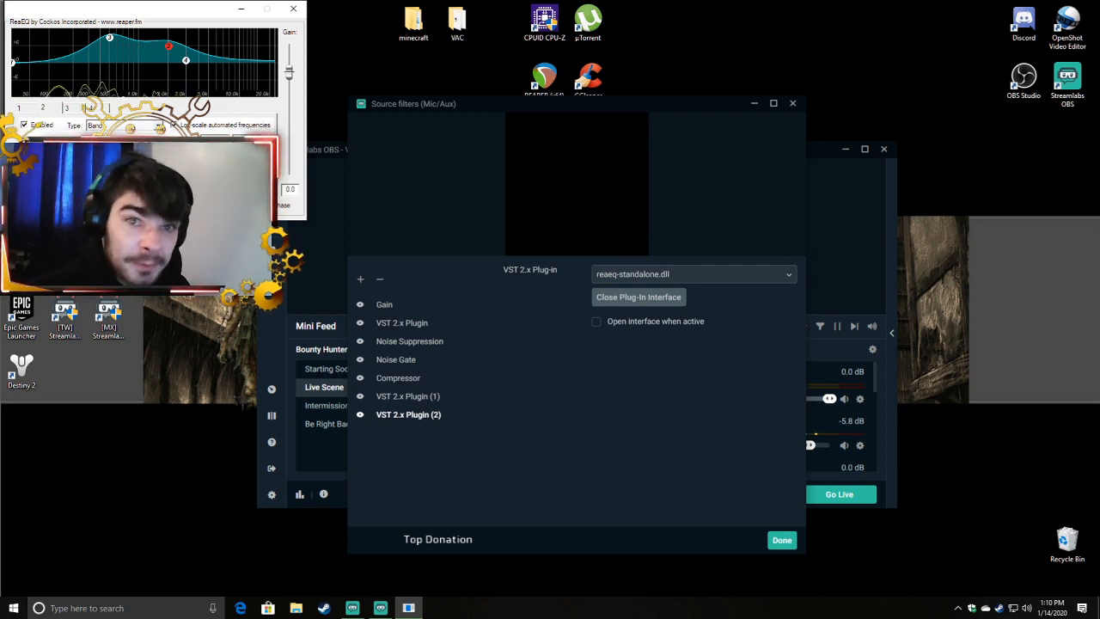
click(67, 109)
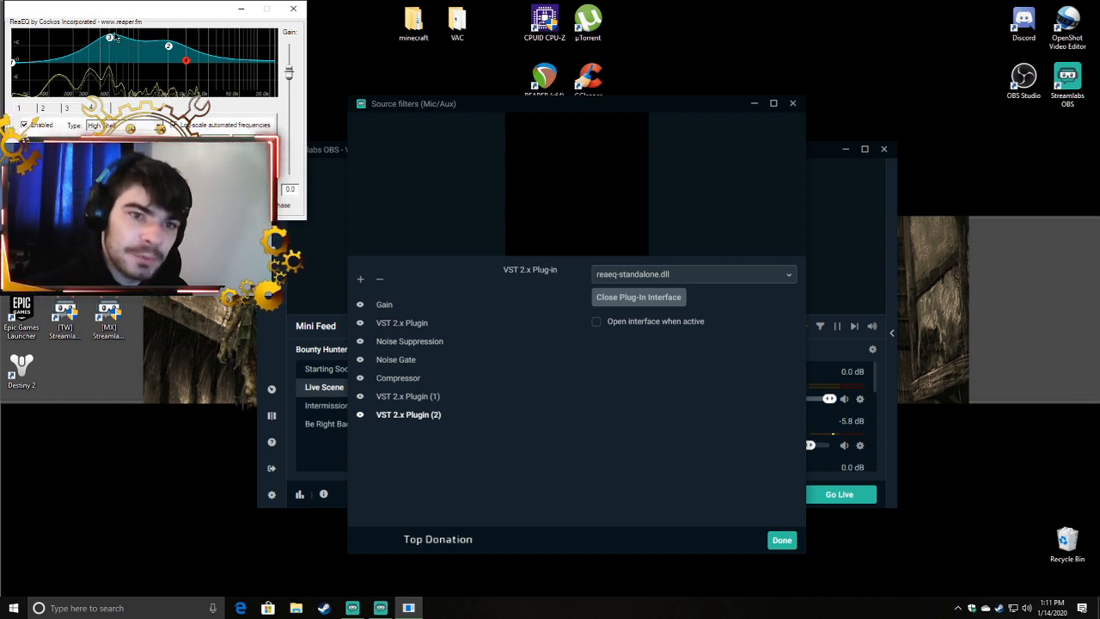
click(295, 11)
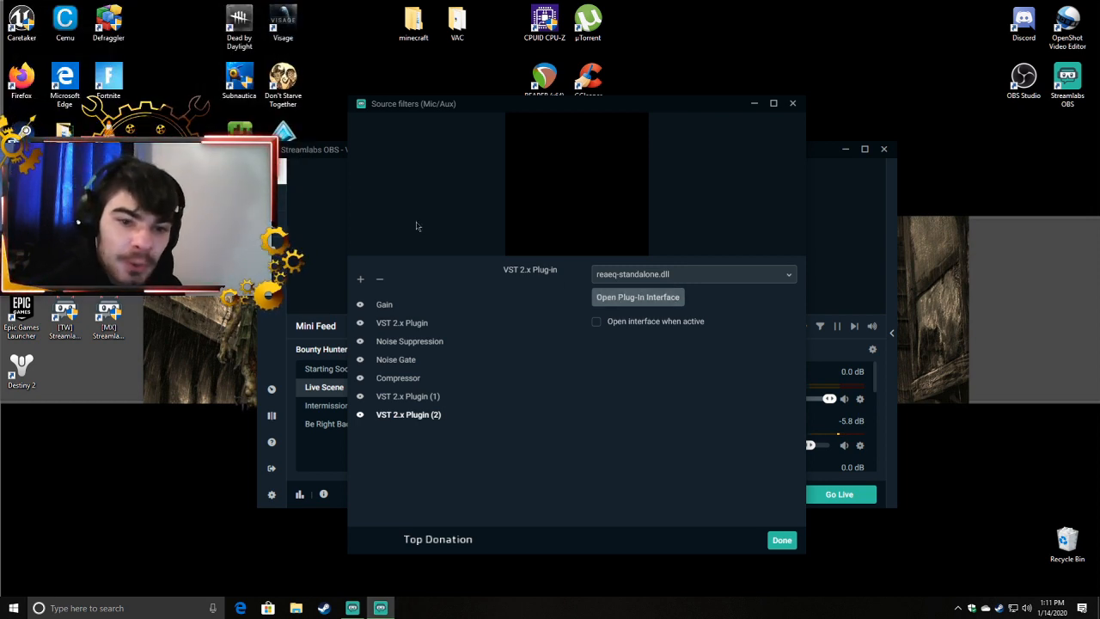
click(780, 540)
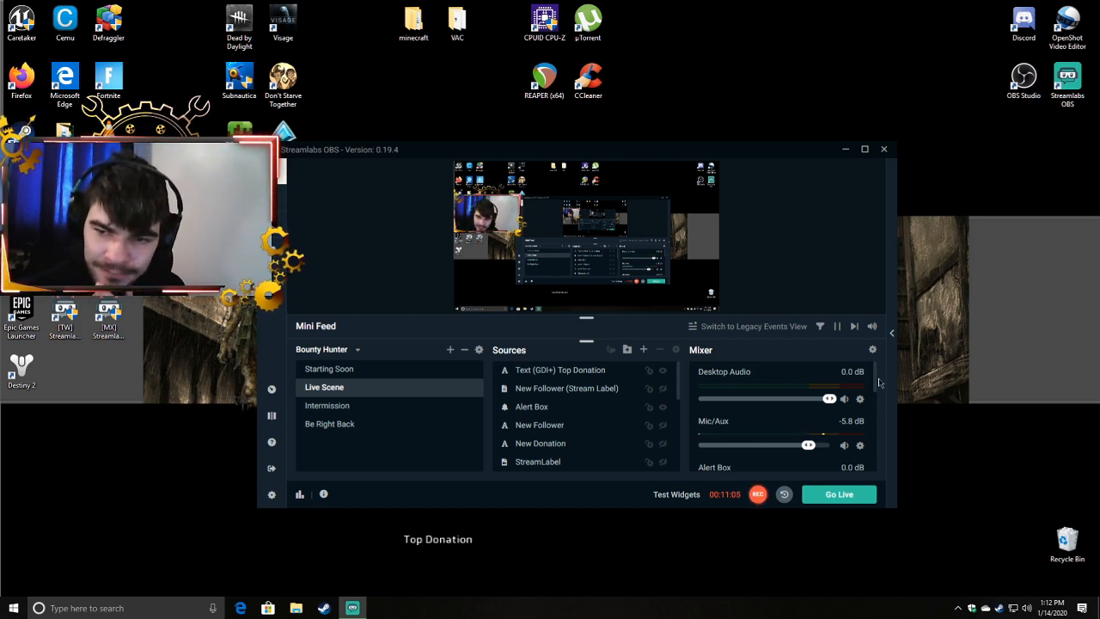
scroll(876, 384, down, 1)
scroll(876, 384, up, 1)
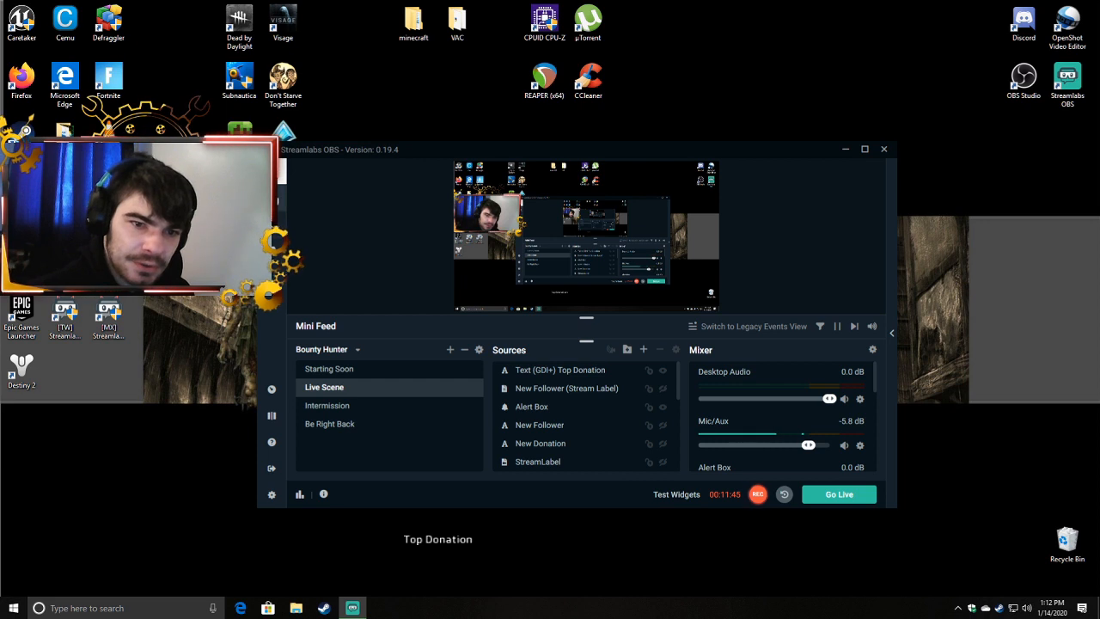
Step: Open the scene themes library and look through its themes, filter categories and sorting options
click(273, 198)
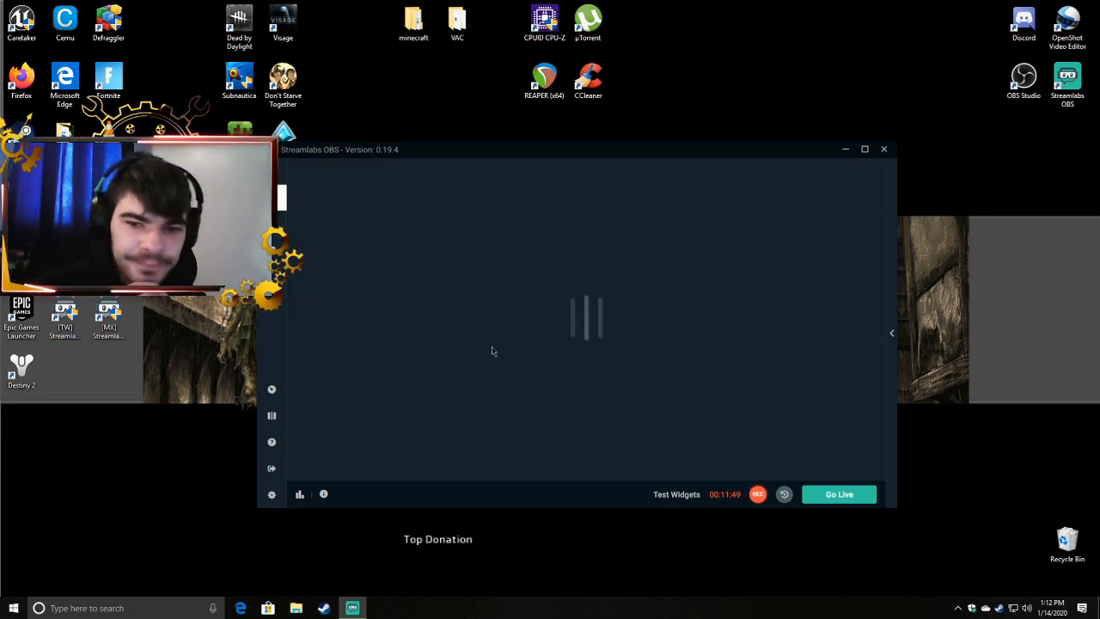
click(303, 233)
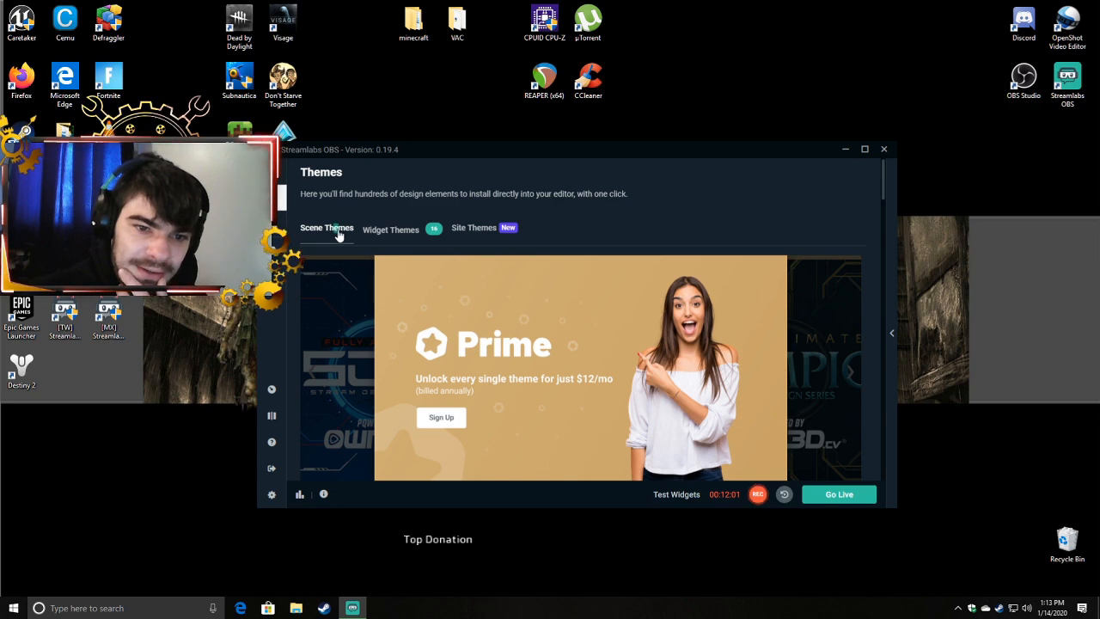
scroll(370, 258, down, 5)
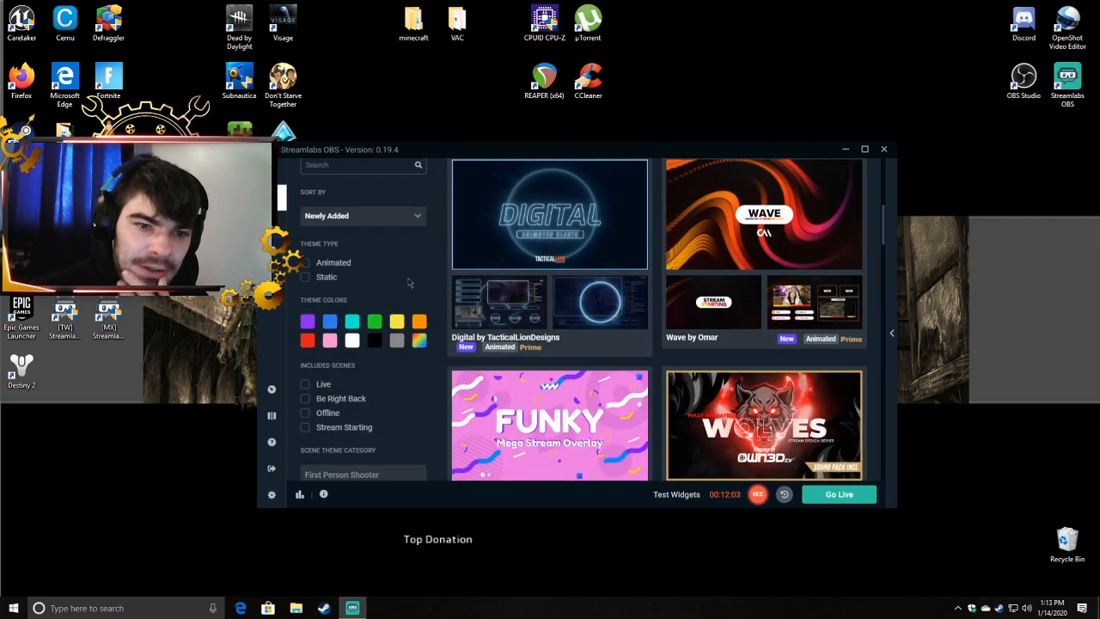
scroll(431, 290, up, 1)
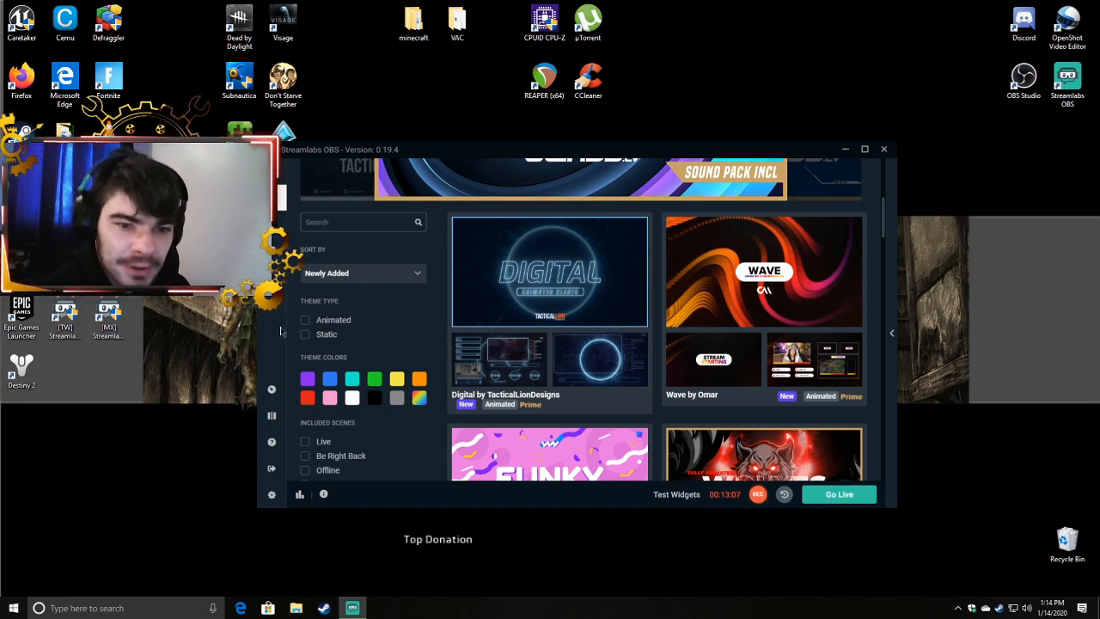
scroll(401, 364, down, 3)
scroll(401, 363, down, 2)
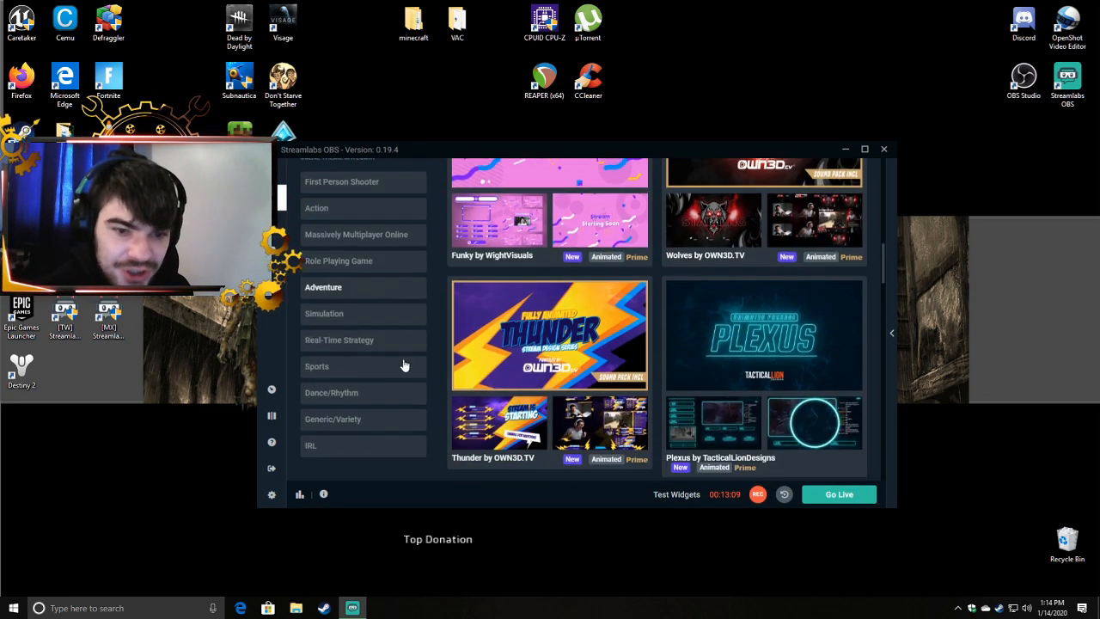
scroll(402, 359, up, 3)
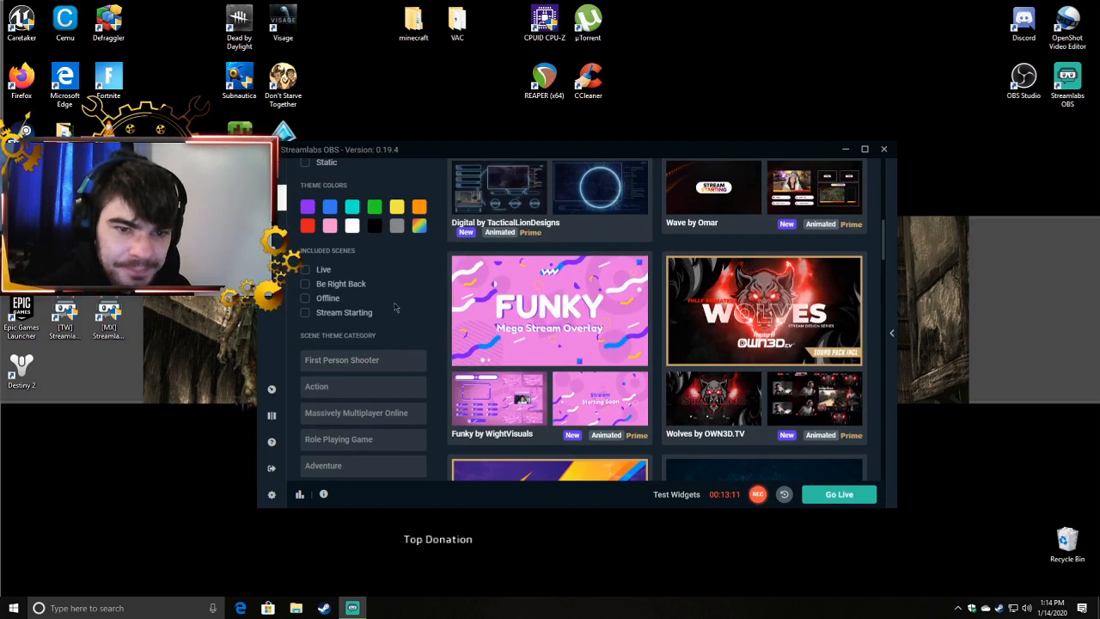
scroll(396, 361, up, 2)
click(378, 276)
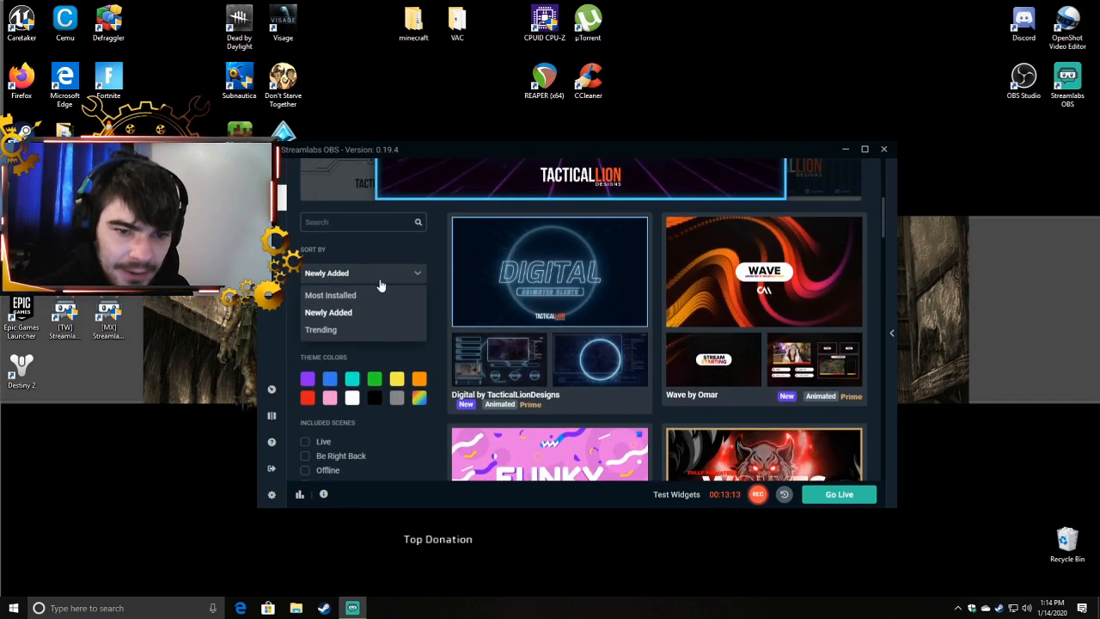
click(381, 284)
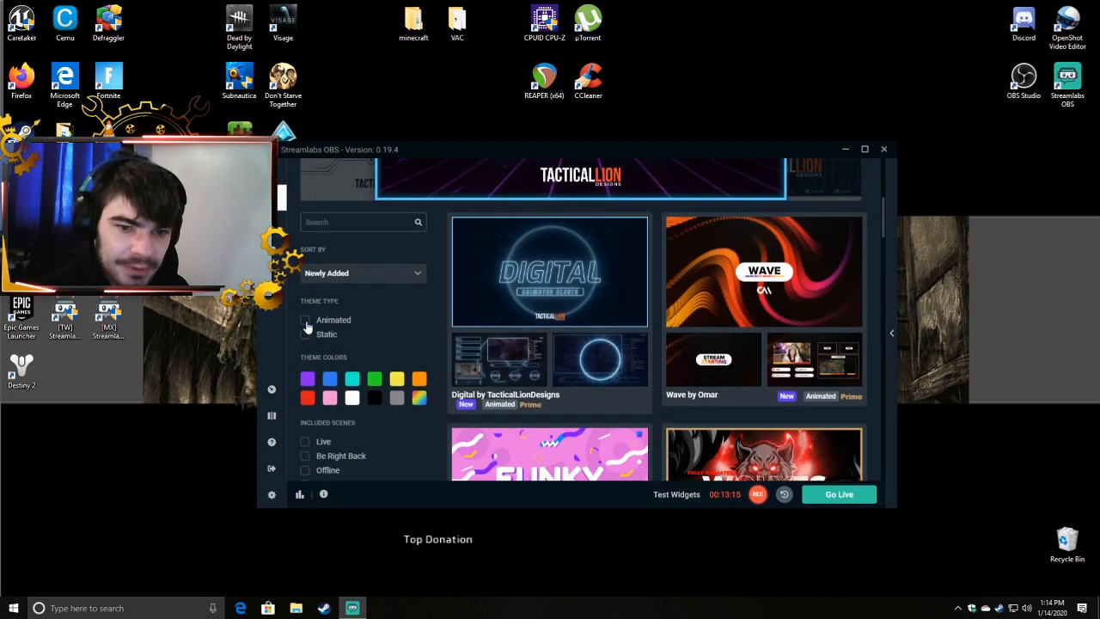
Step: Filter the scene themes to Animated ones that include Live, Stream Starting and Be Right Back scenes
click(306, 321)
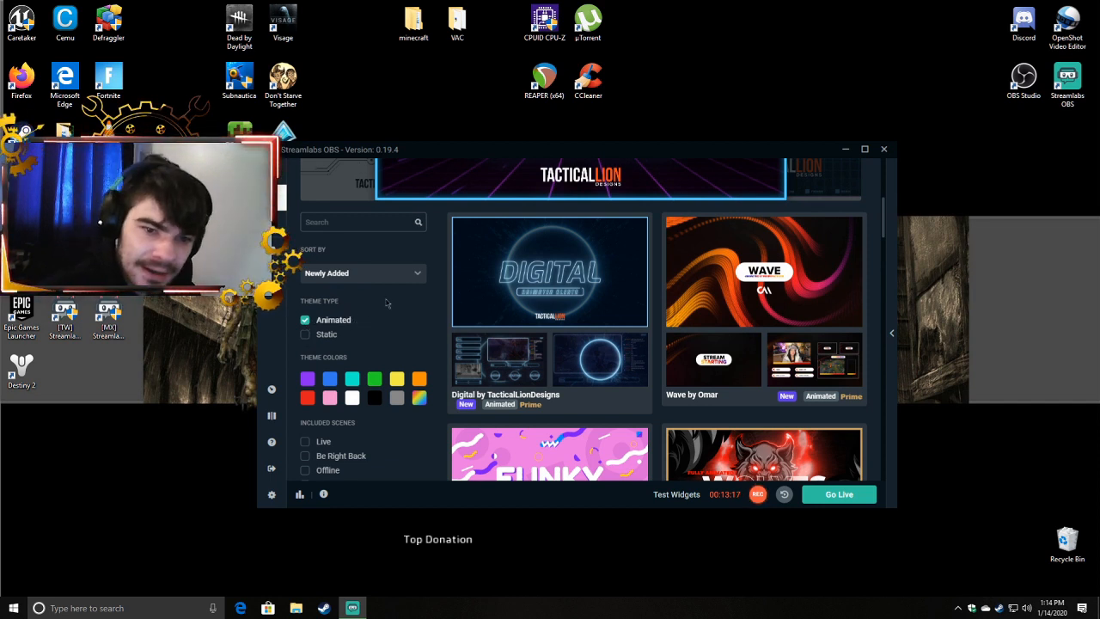
scroll(391, 305, down, 1)
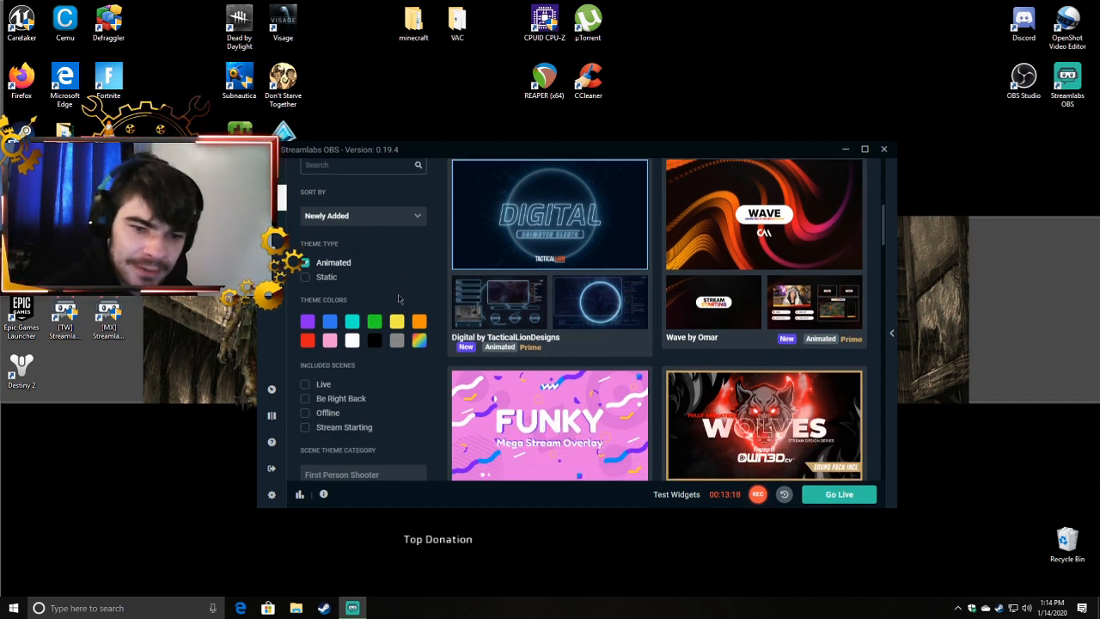
click(305, 385)
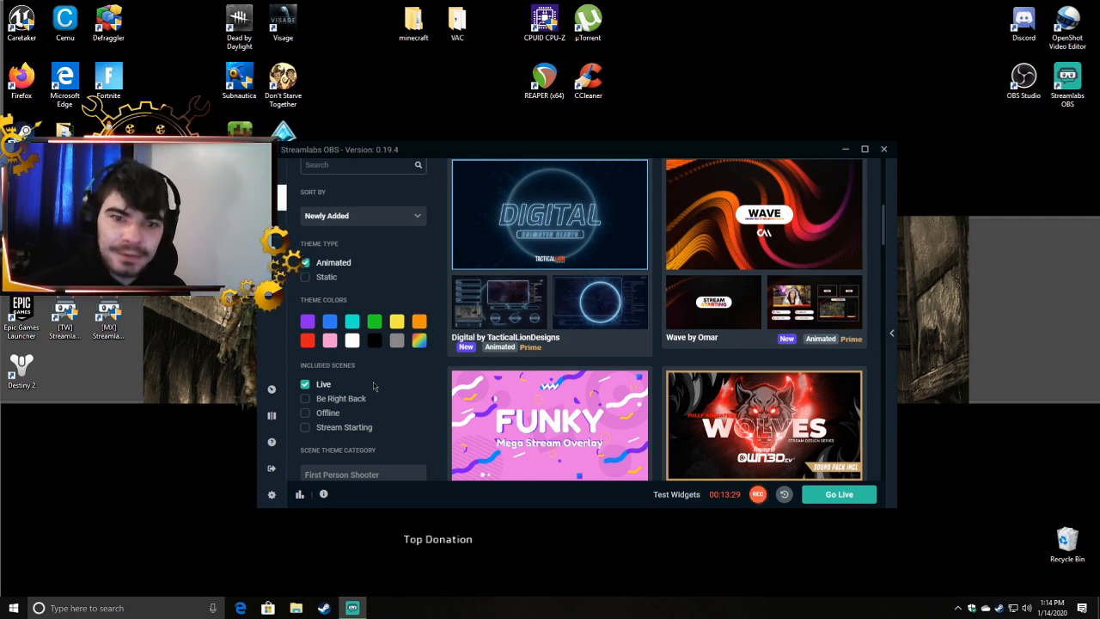
click(305, 427)
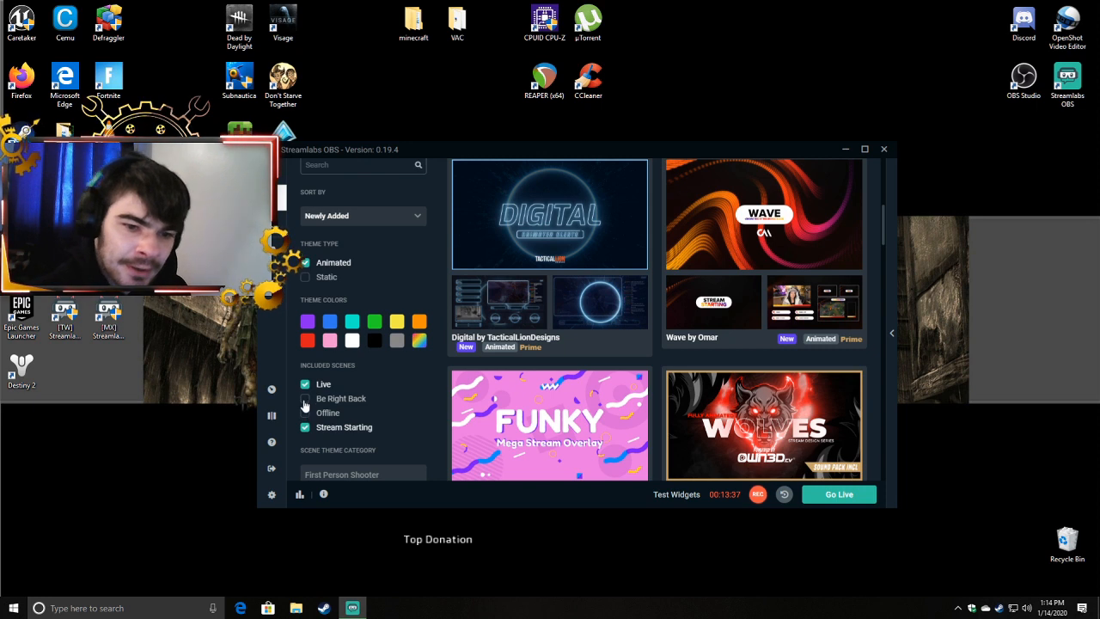
click(305, 398)
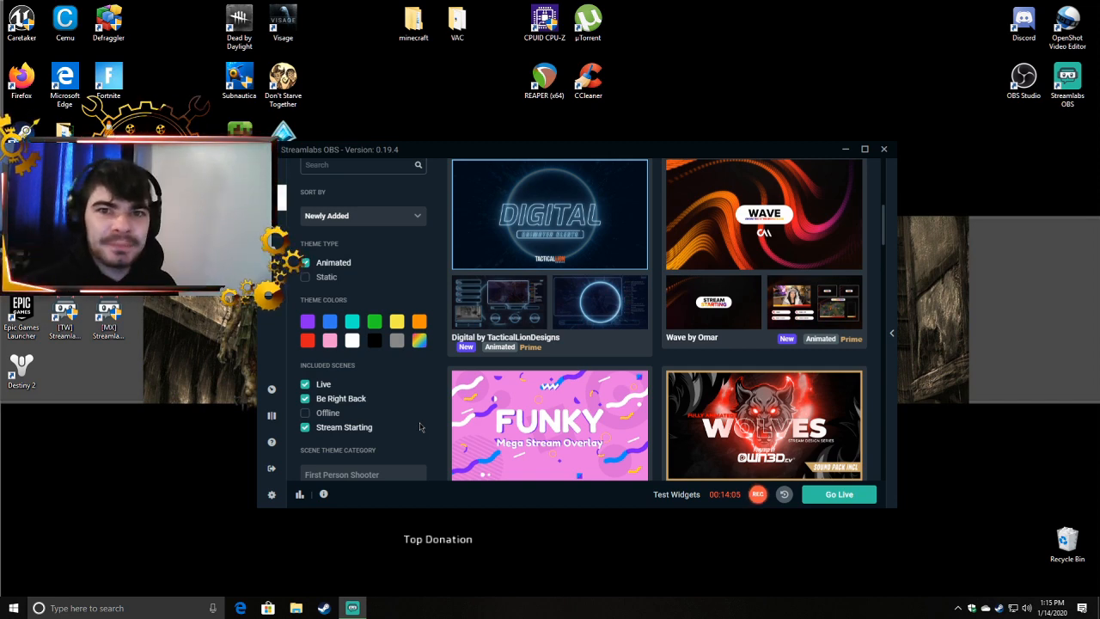
Step: Look over the scene theme categories and the filtered list of themes
scroll(409, 418, down, 2)
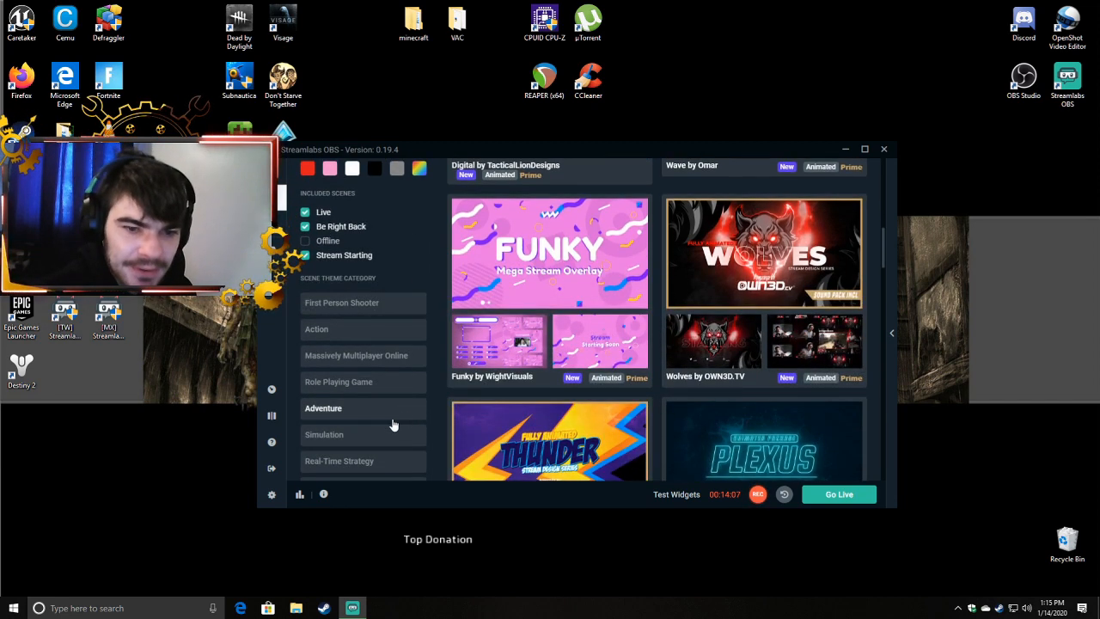
scroll(380, 275, down, 2)
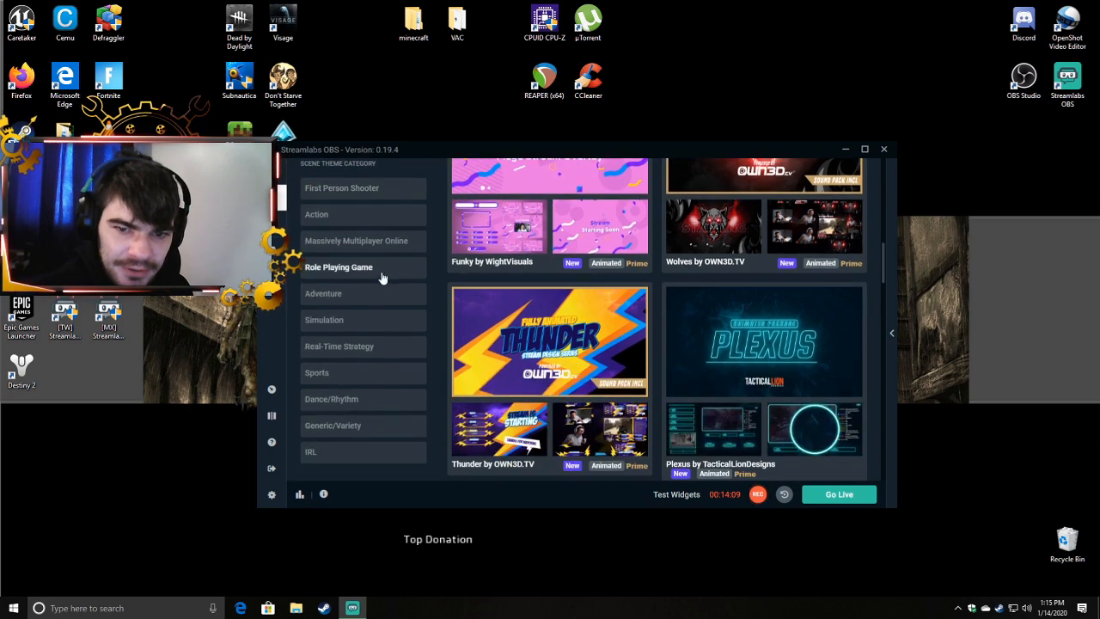
scroll(383, 331, up, 5)
scroll(403, 346, up, 2)
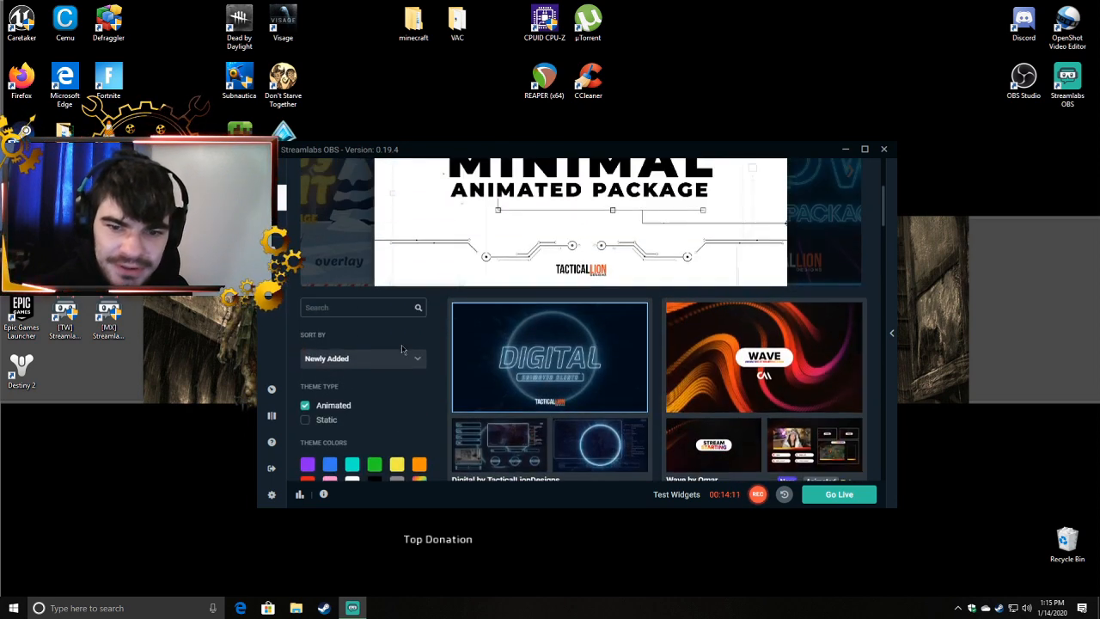
scroll(403, 346, down, 2)
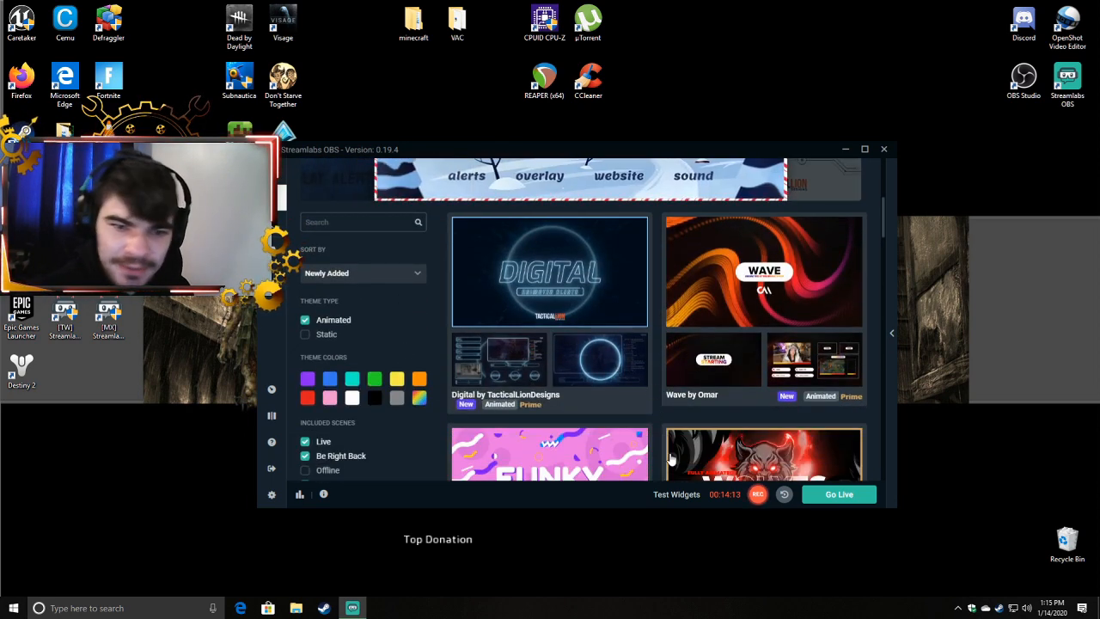
Step: Filter the scene themes to the First Person Shooter category
scroll(427, 337, up, 3)
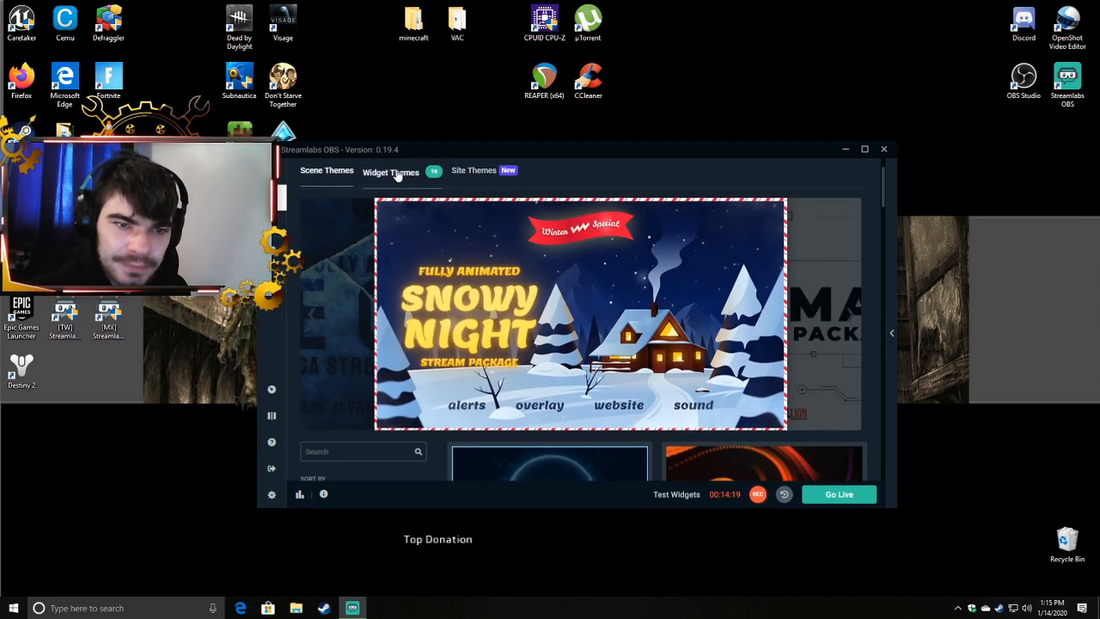
scroll(400, 344, down, 8)
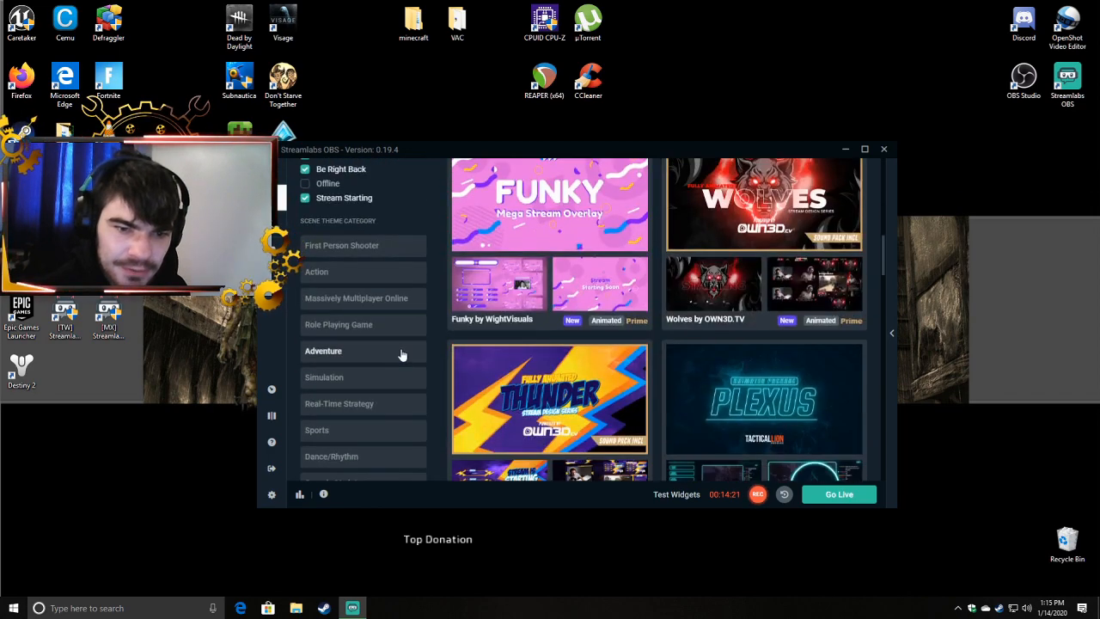
scroll(398, 369, down, 5)
scroll(395, 386, up, 7)
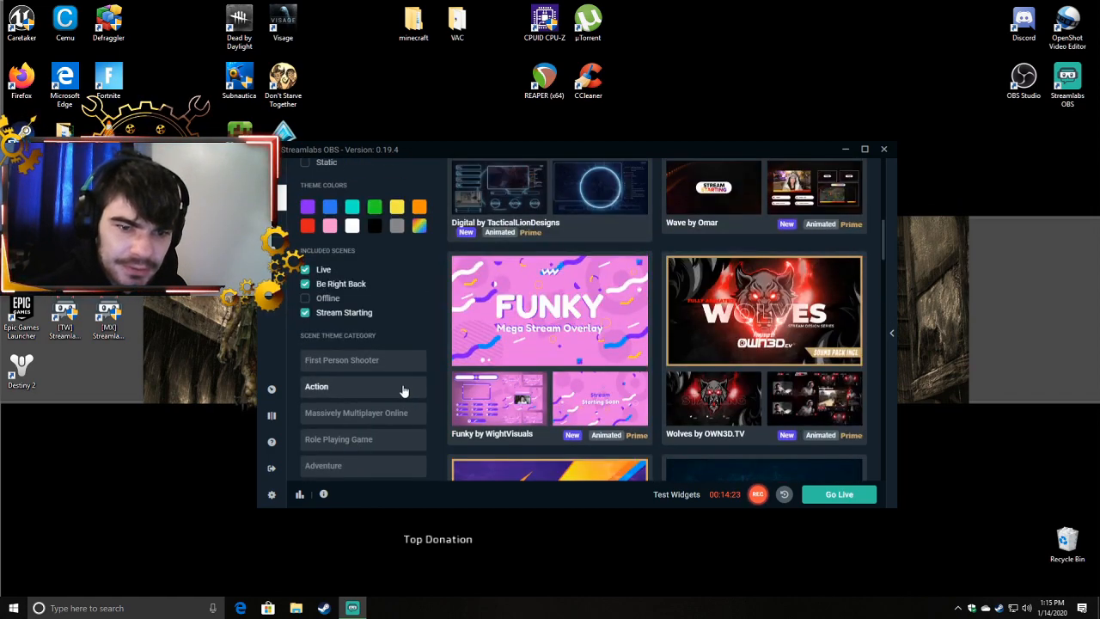
click(384, 362)
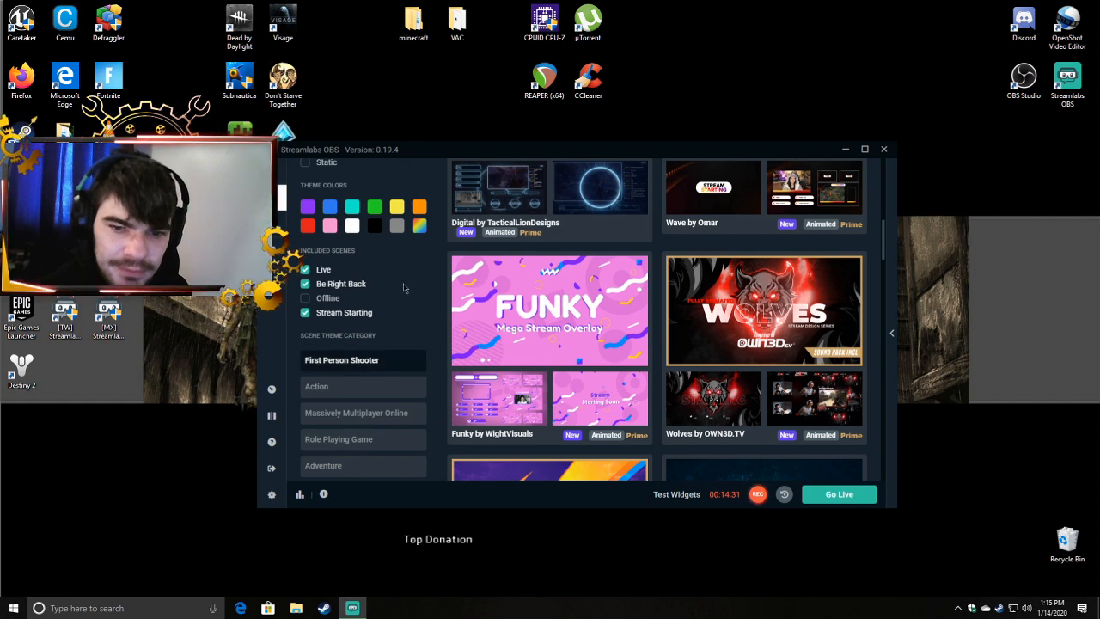
Step: Sort the filtered scene themes by Most Installed
scroll(402, 292, down, 2)
scroll(398, 310, up, 4)
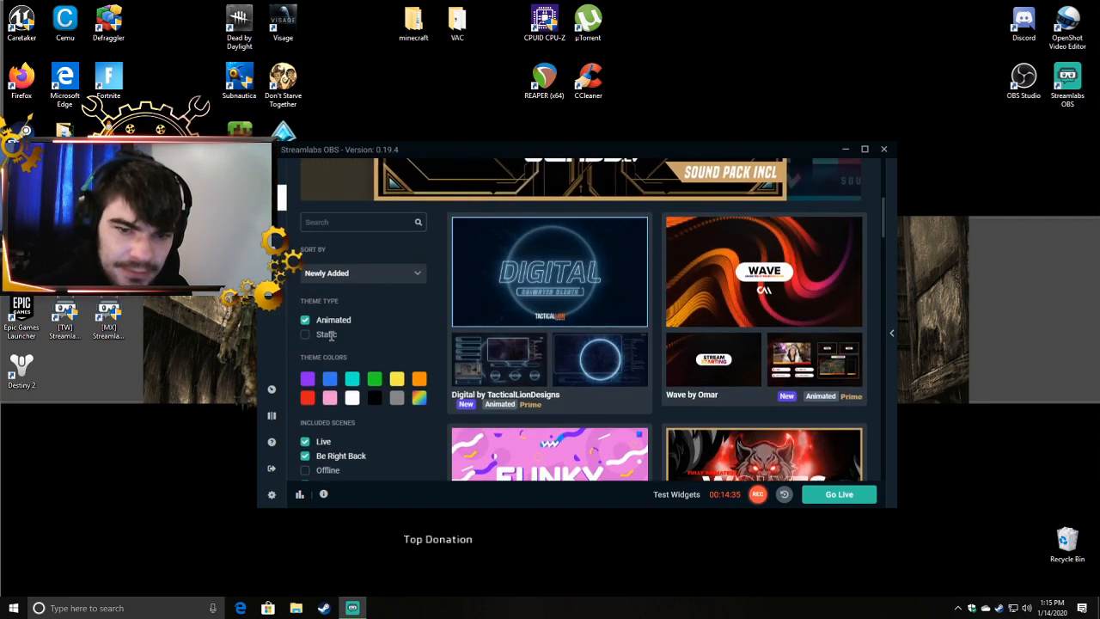
click(344, 275)
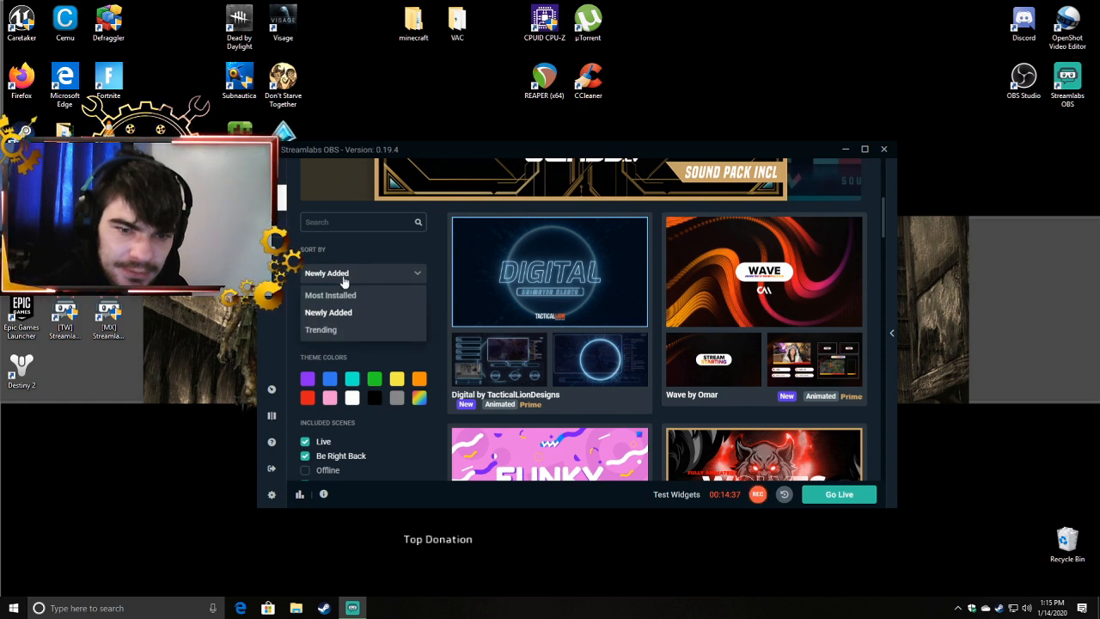
click(342, 295)
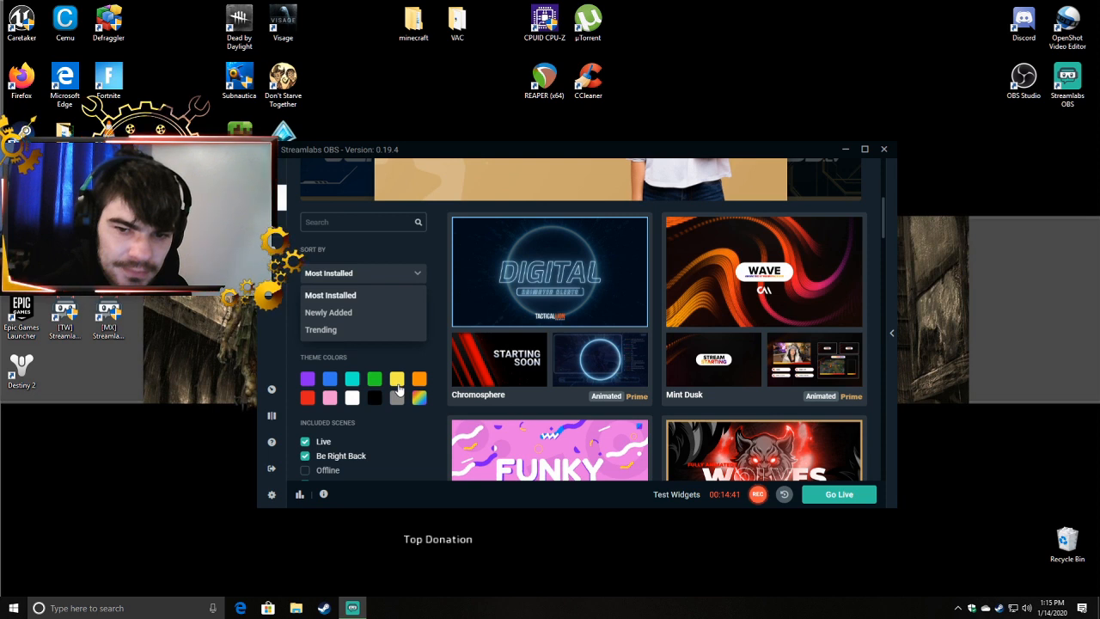
click(424, 357)
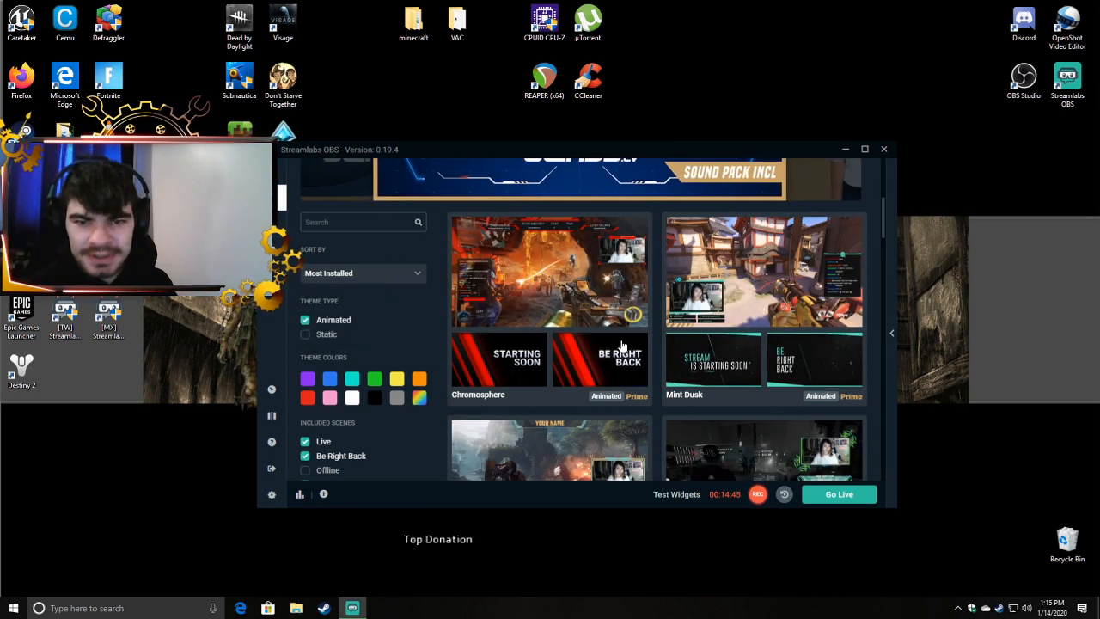
Step: Open the Chromosphere theme and look over its included scenes, previews and similar widget themes
click(525, 292)
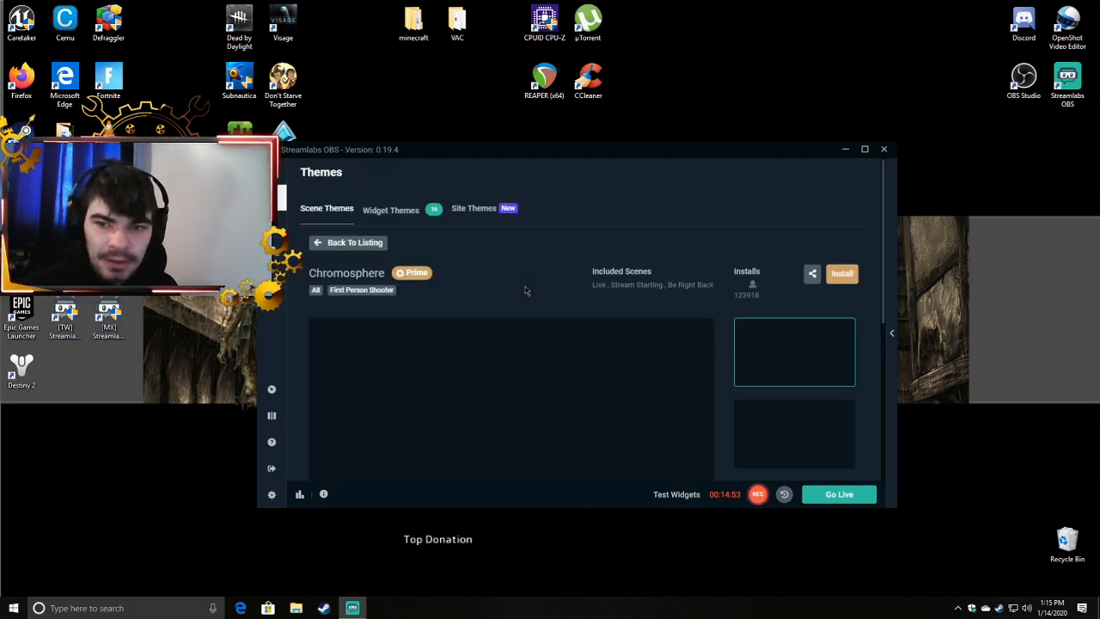
scroll(621, 315, down, 2)
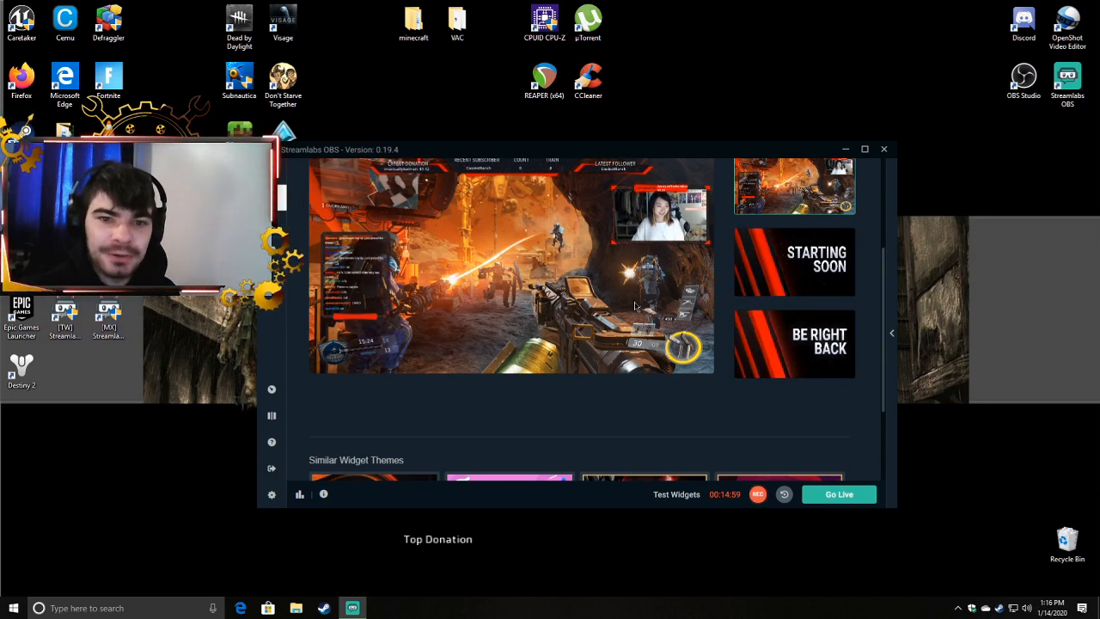
scroll(658, 321, up, 1)
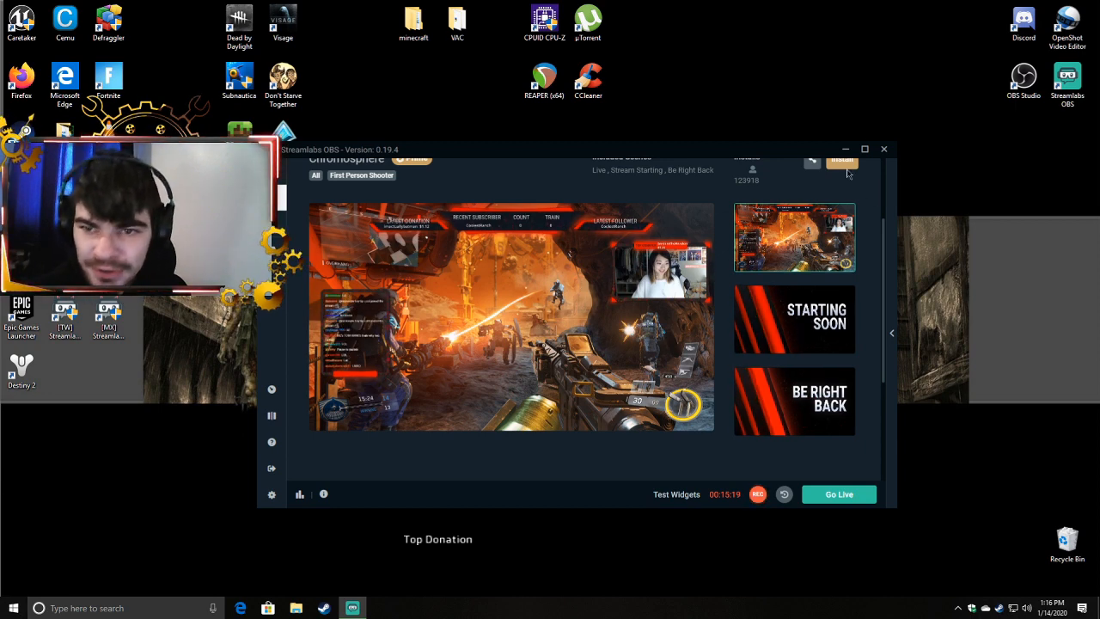
scroll(345, 216, up, 3)
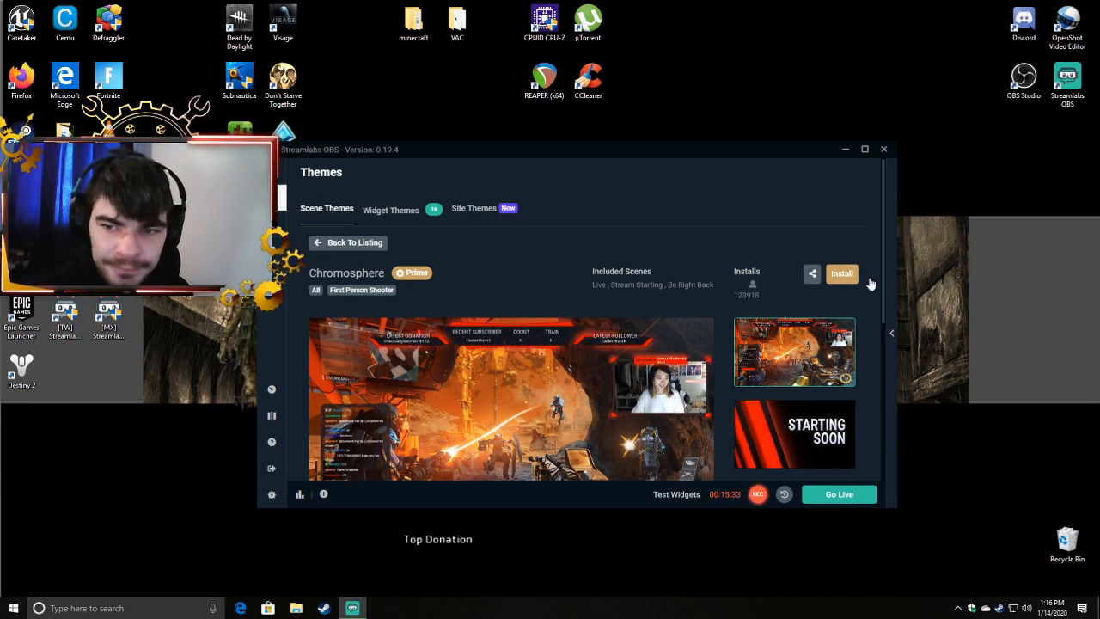
scroll(559, 346, down, 5)
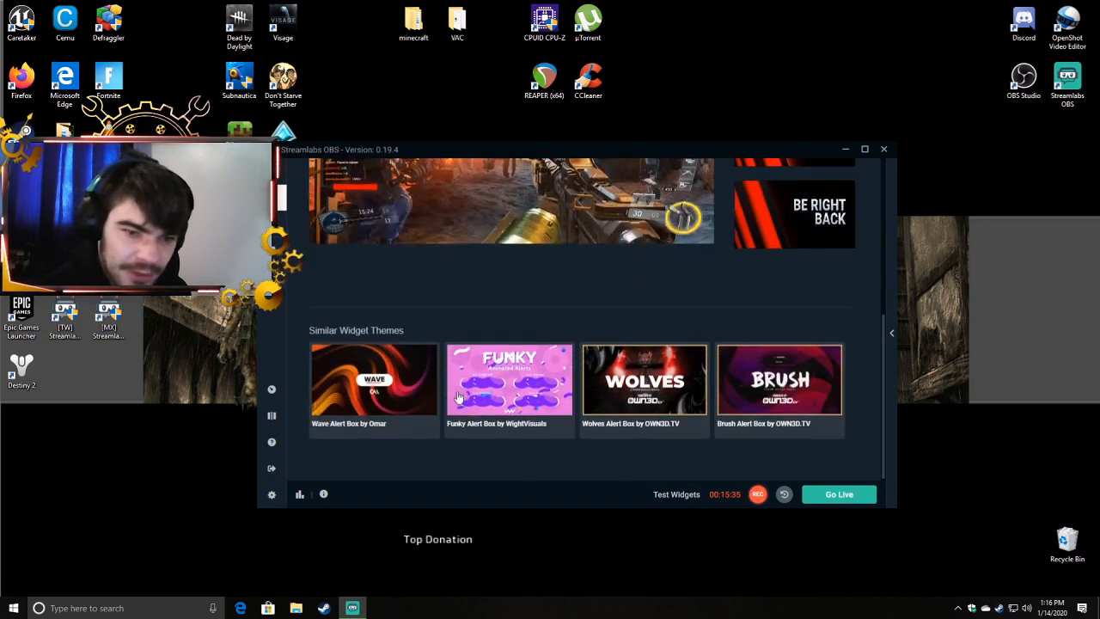
scroll(448, 428, up, 5)
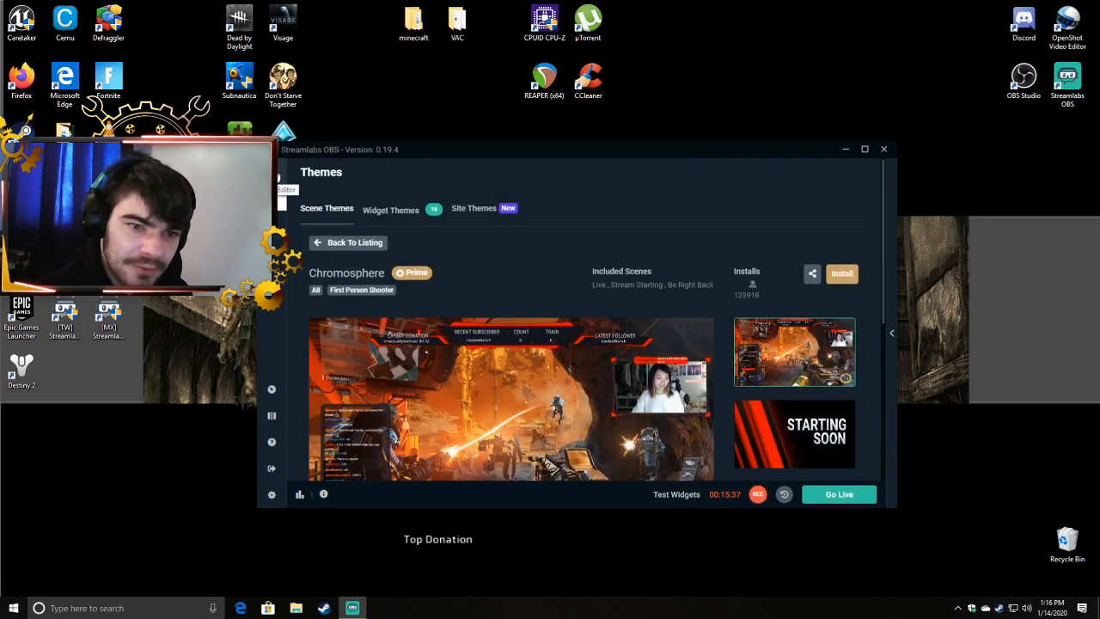
Step: Return to the scene editor and look through the list of available scene collections
click(279, 183)
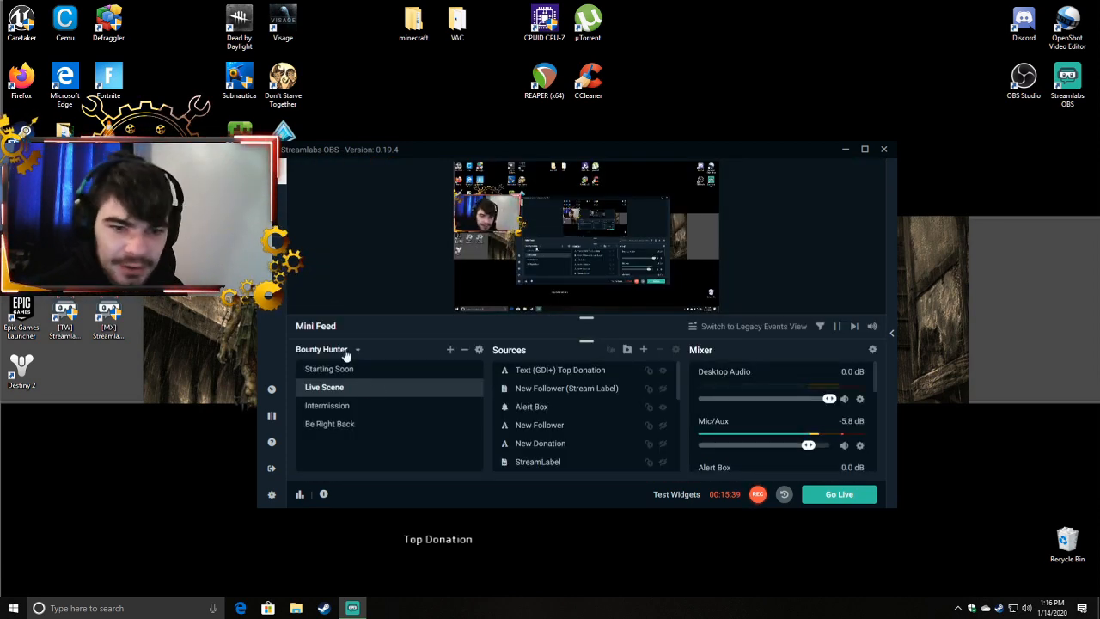
click(353, 351)
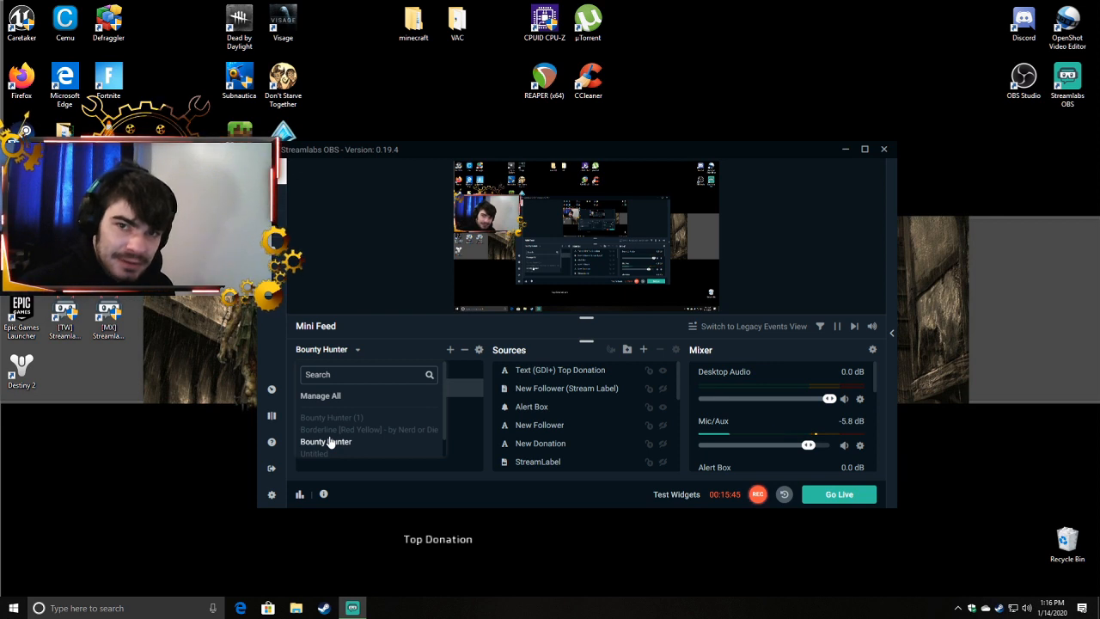
click(473, 389)
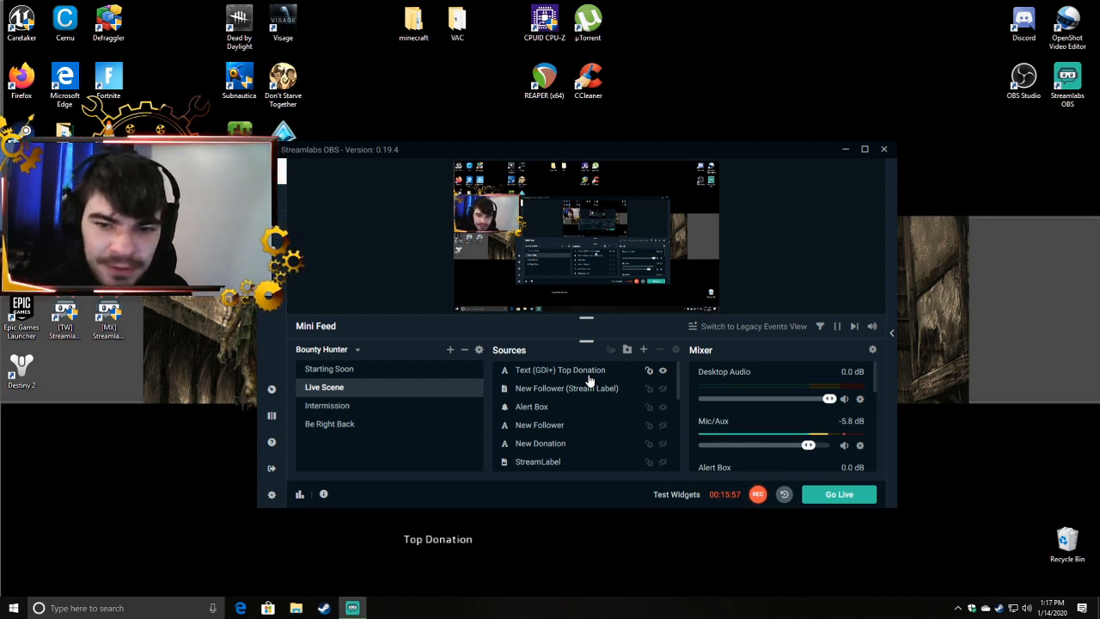
Step: Make the Header and Header Name sources visible in the Live Scene
click(662, 389)
click(662, 389)
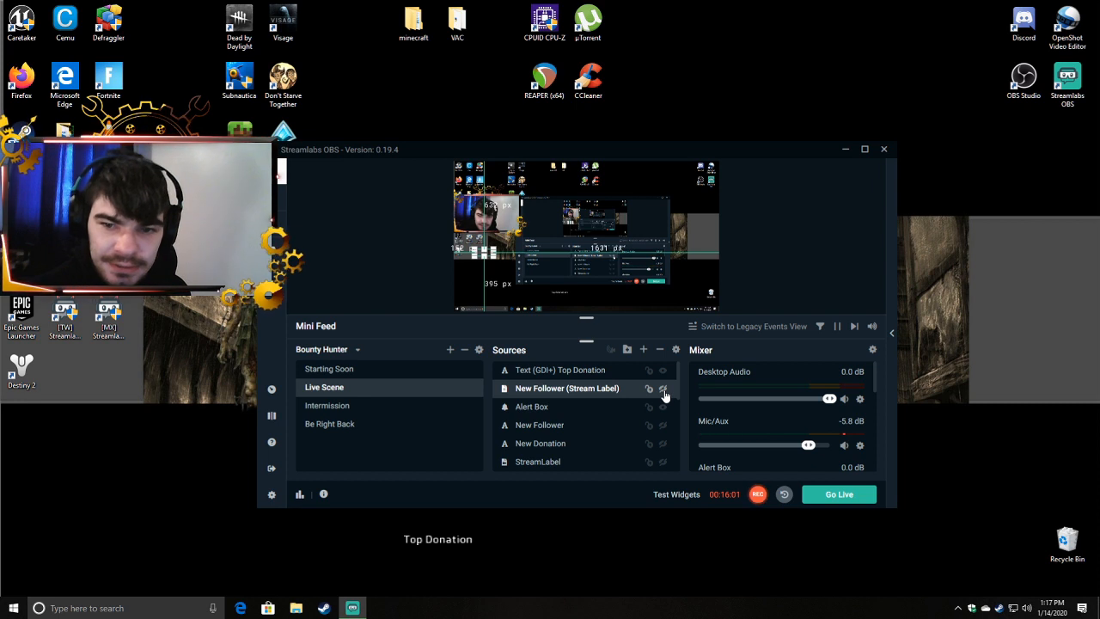
scroll(593, 420, down, 1)
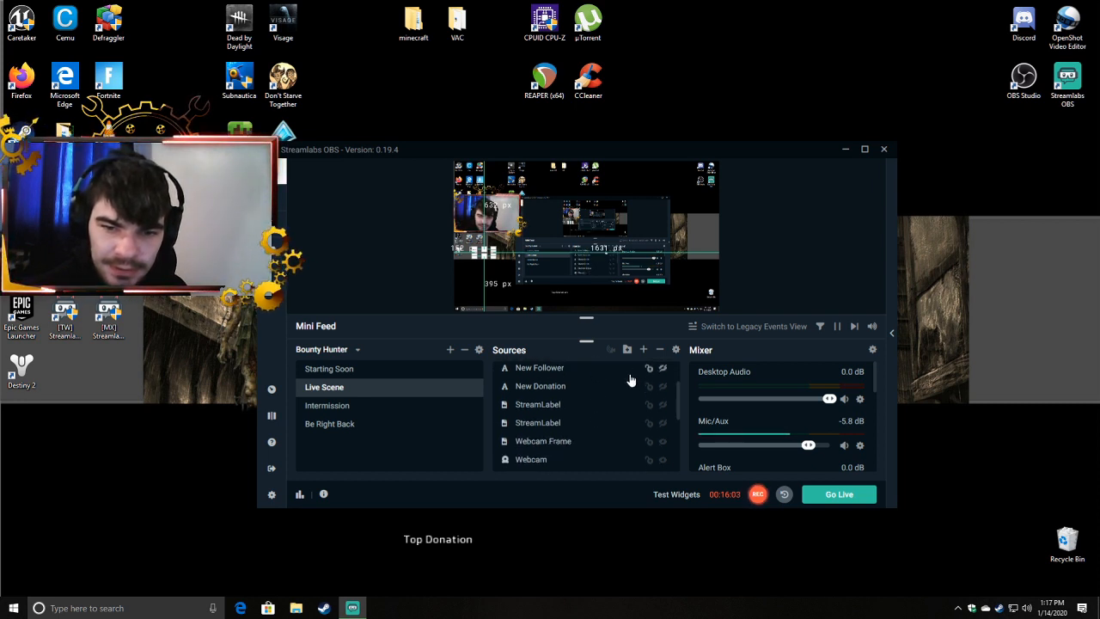
scroll(609, 450, down, 2)
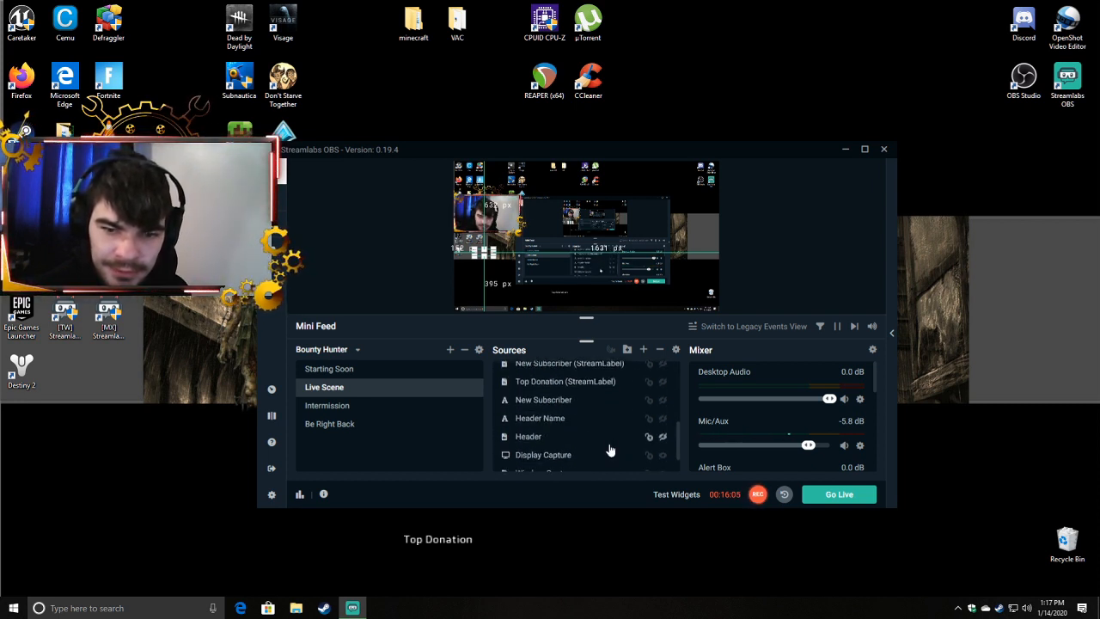
click(665, 439)
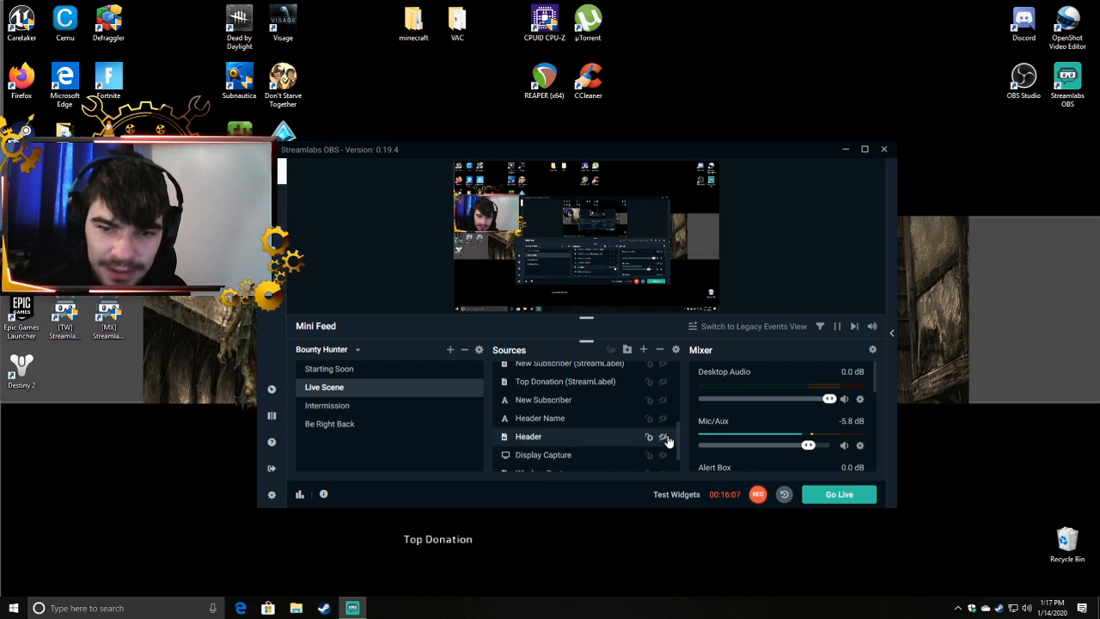
click(664, 437)
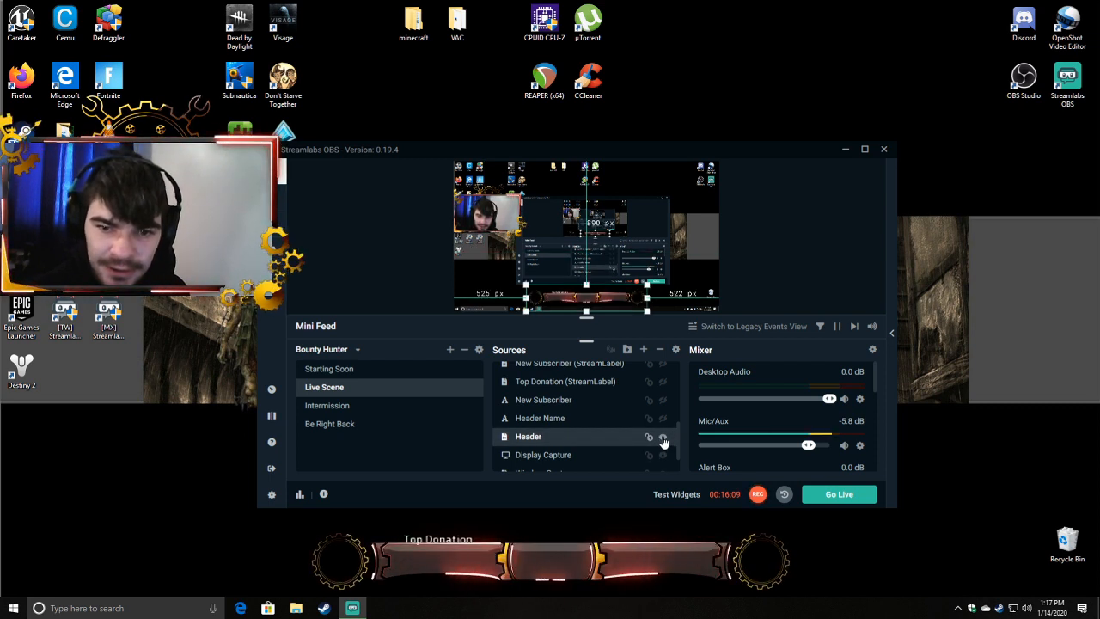
click(661, 418)
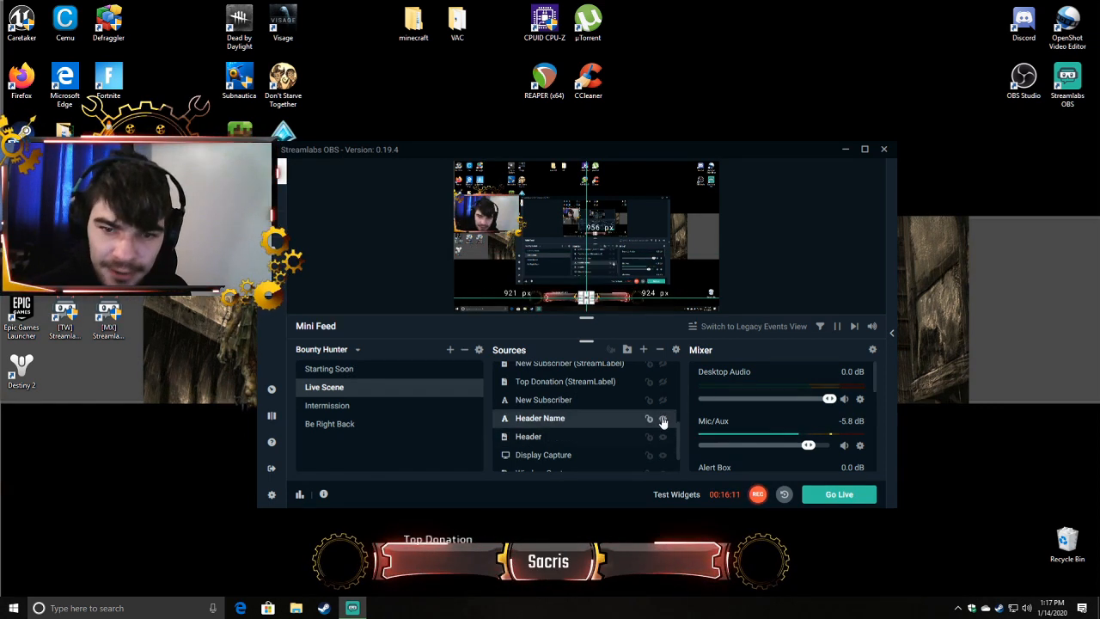
click(428, 279)
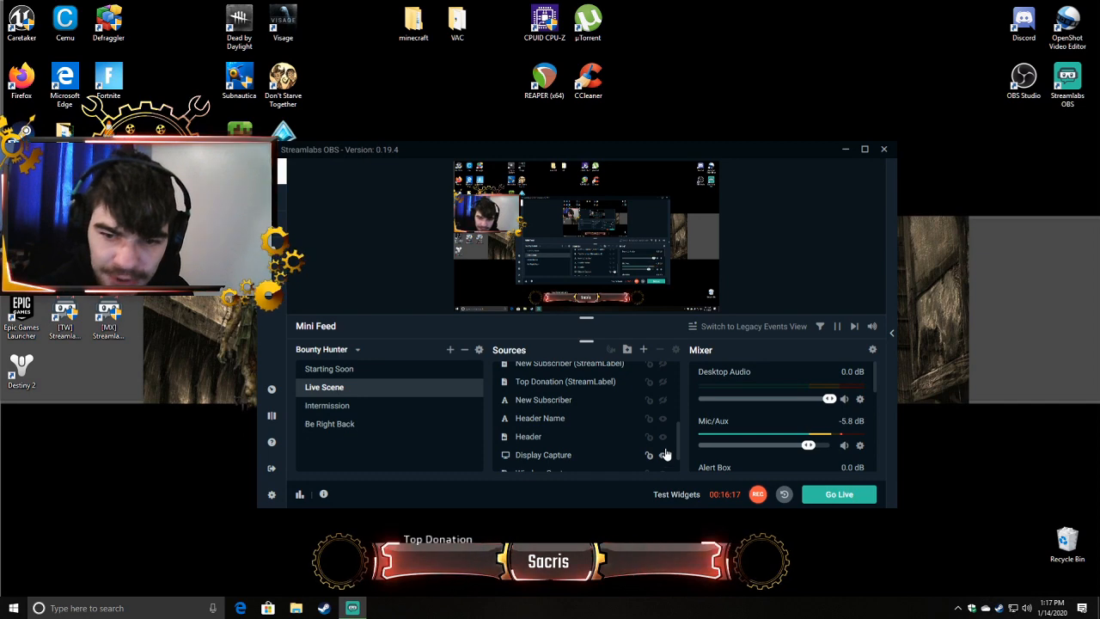
Step: Make the New Subscriber (StreamLabel) source visible in the Live Scene
scroll(643, 454, down, 1)
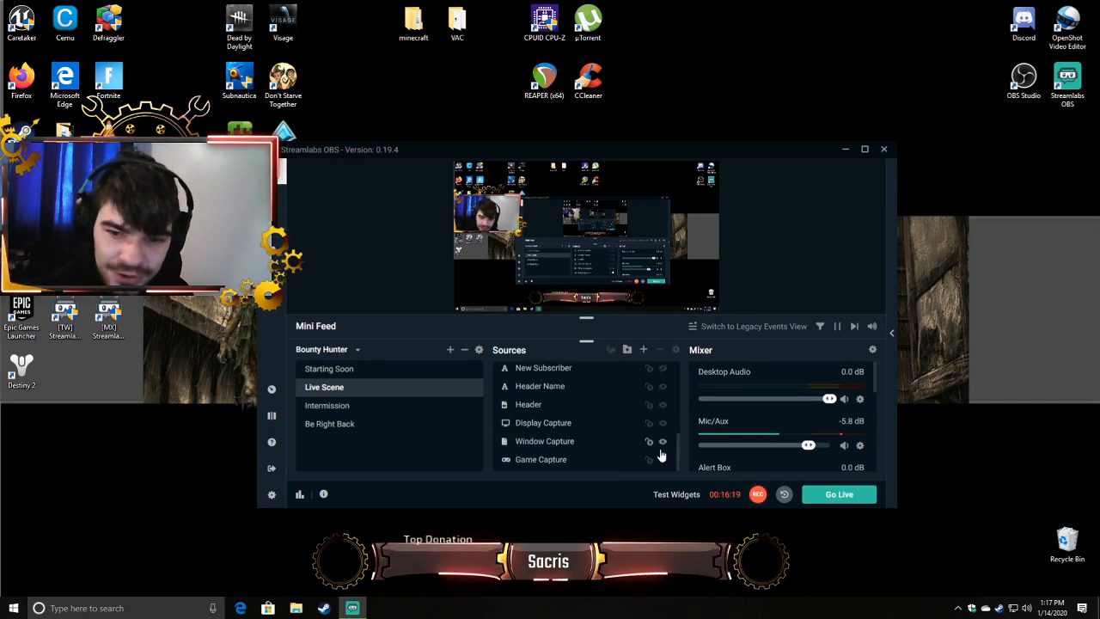
scroll(635, 437, up, 2)
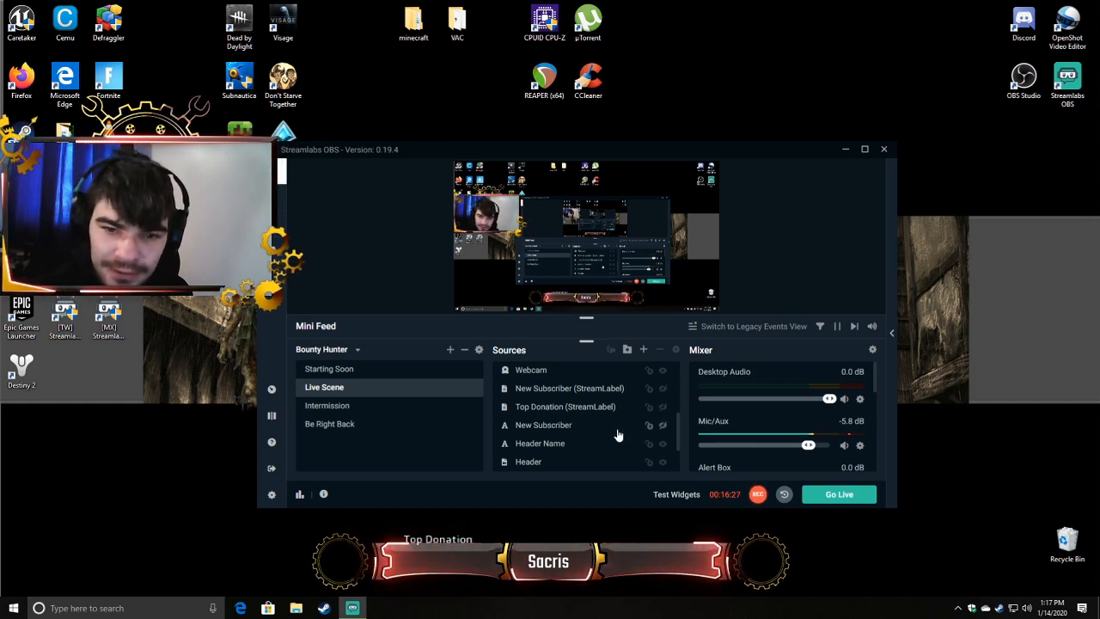
click(664, 390)
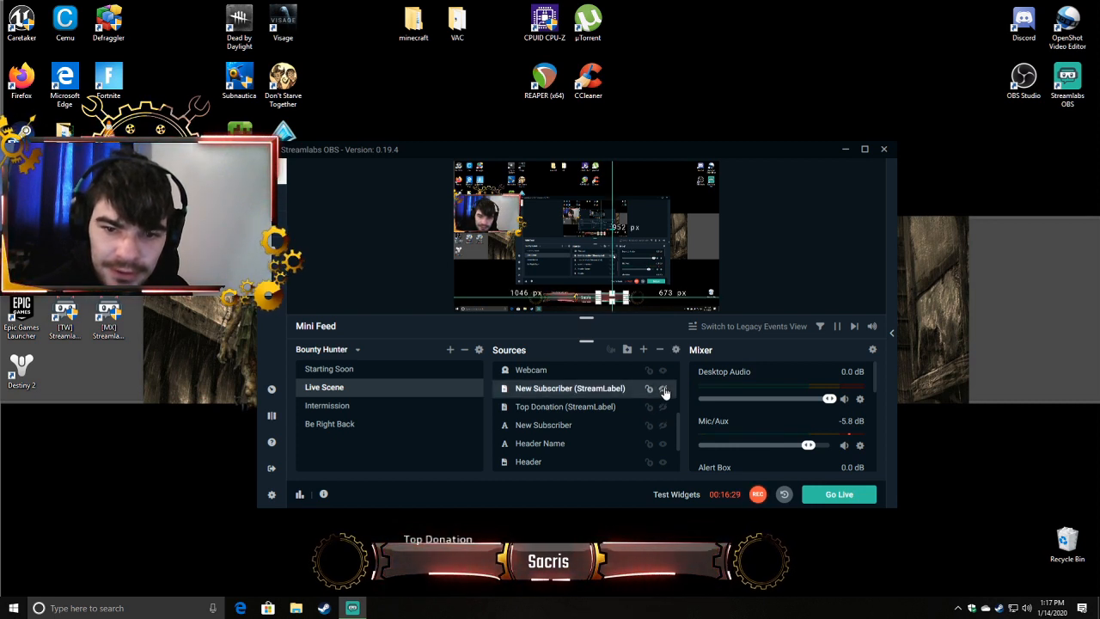
Step: Show the two StreamLabel bars beneath the webcam, and hide both of them again
scroll(623, 421, up, 1)
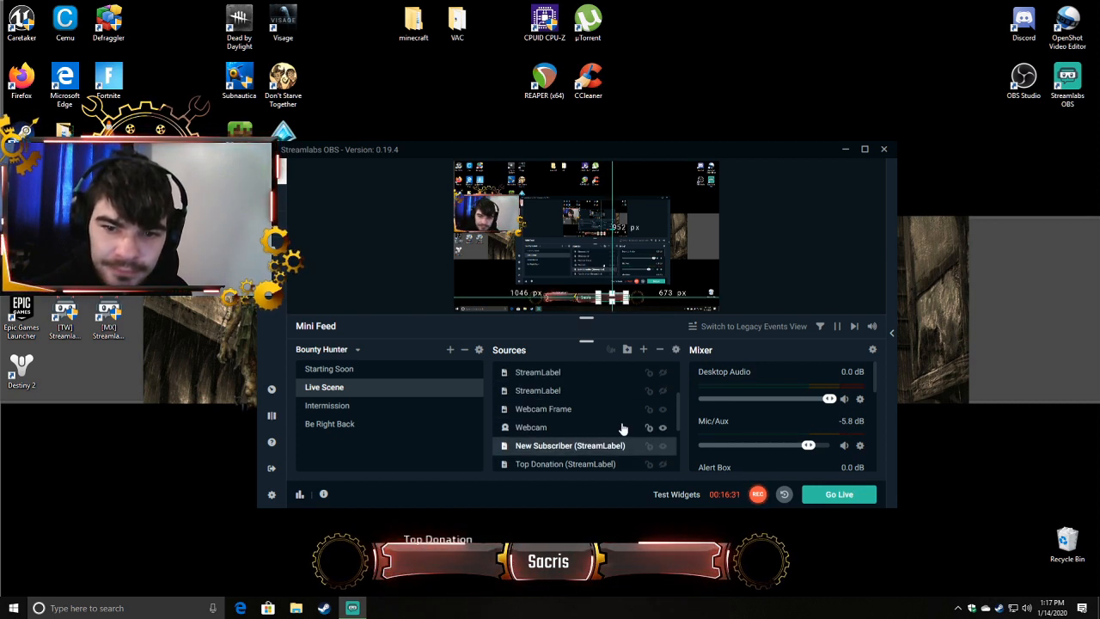
click(663, 374)
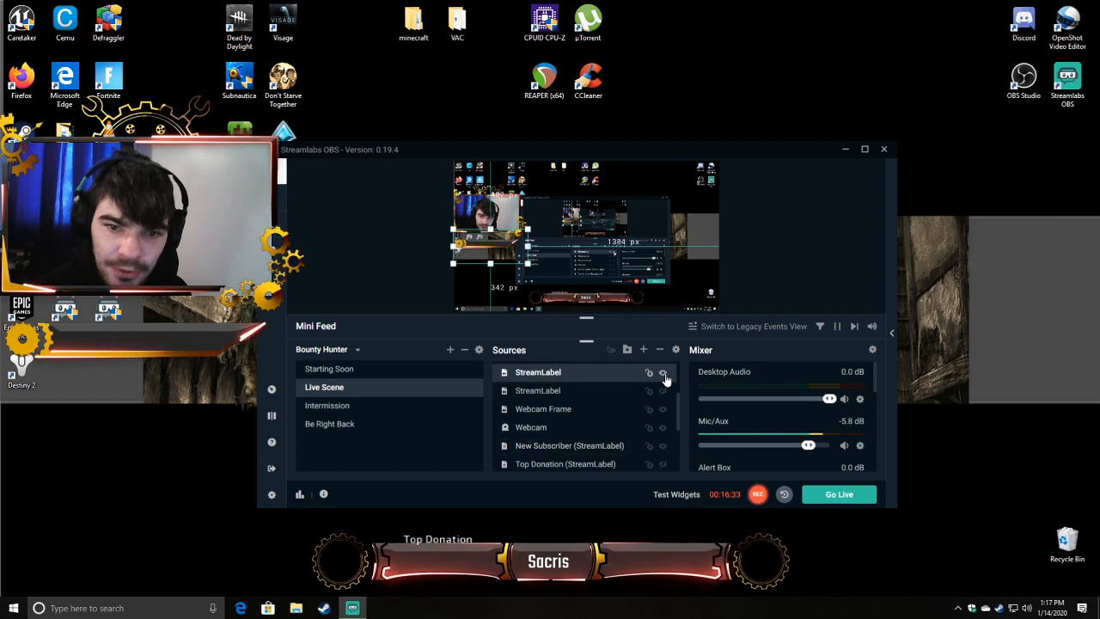
click(664, 391)
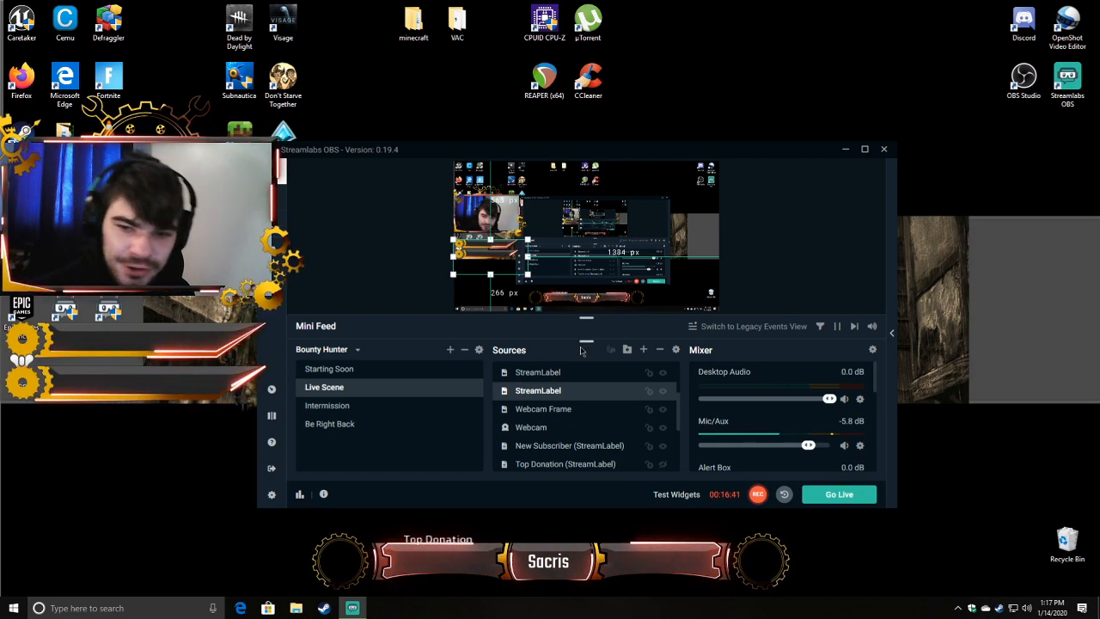
click(663, 391)
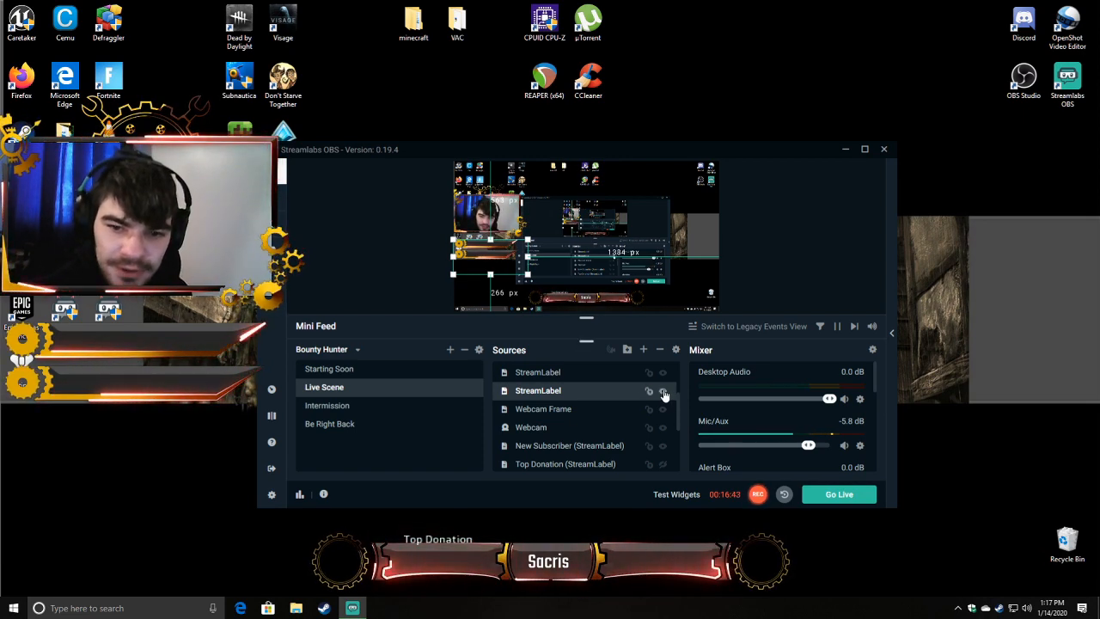
click(662, 373)
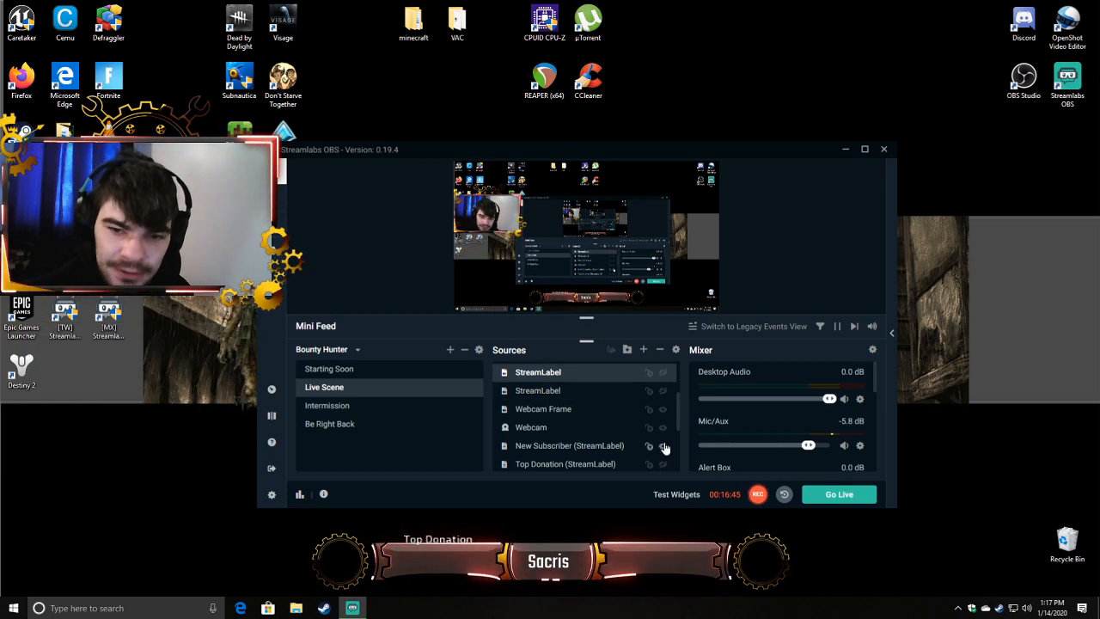
scroll(663, 447, down, 2)
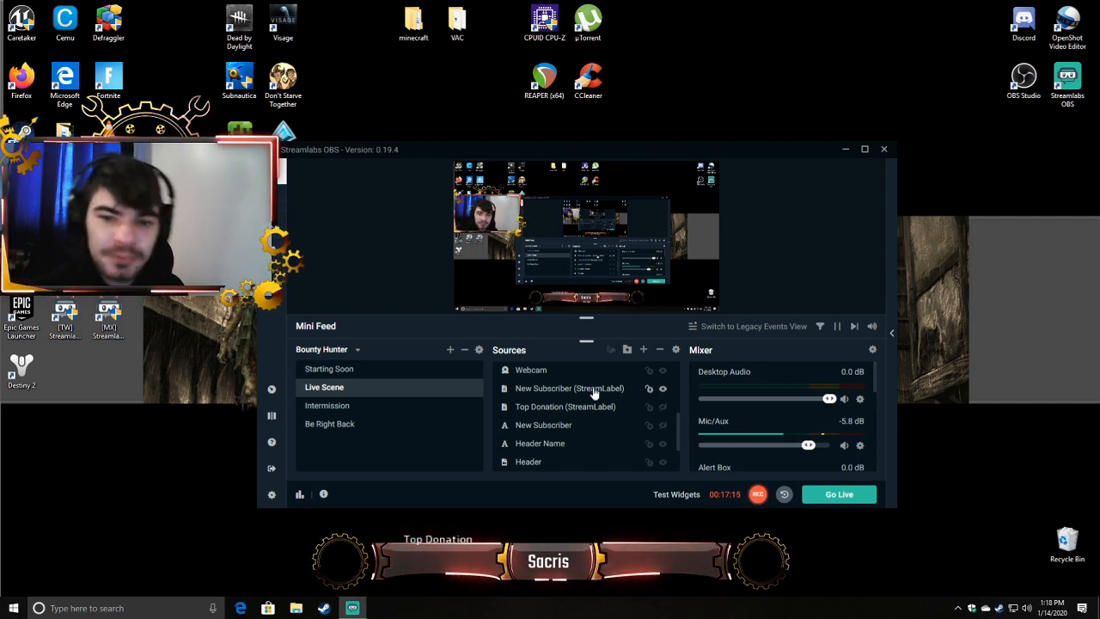
click(643, 350)
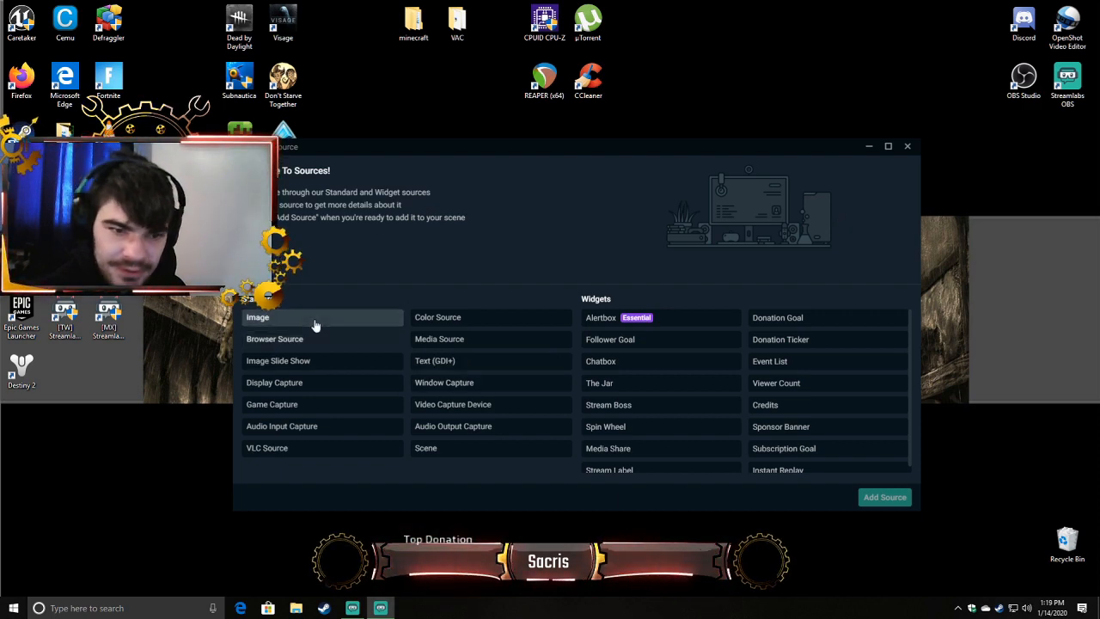
click(284, 404)
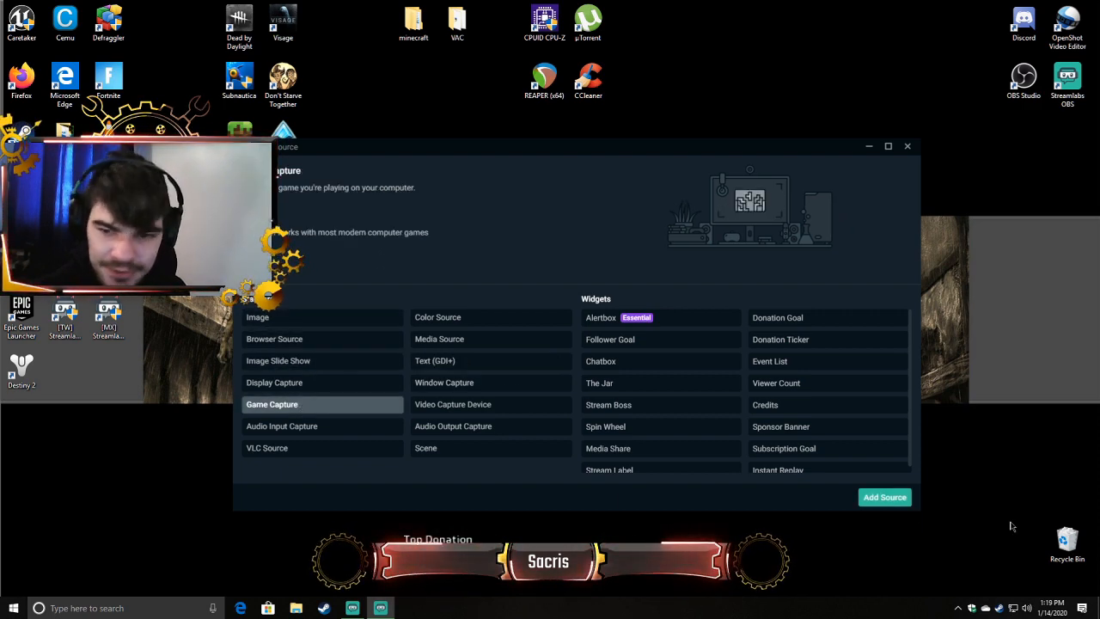
click(884, 496)
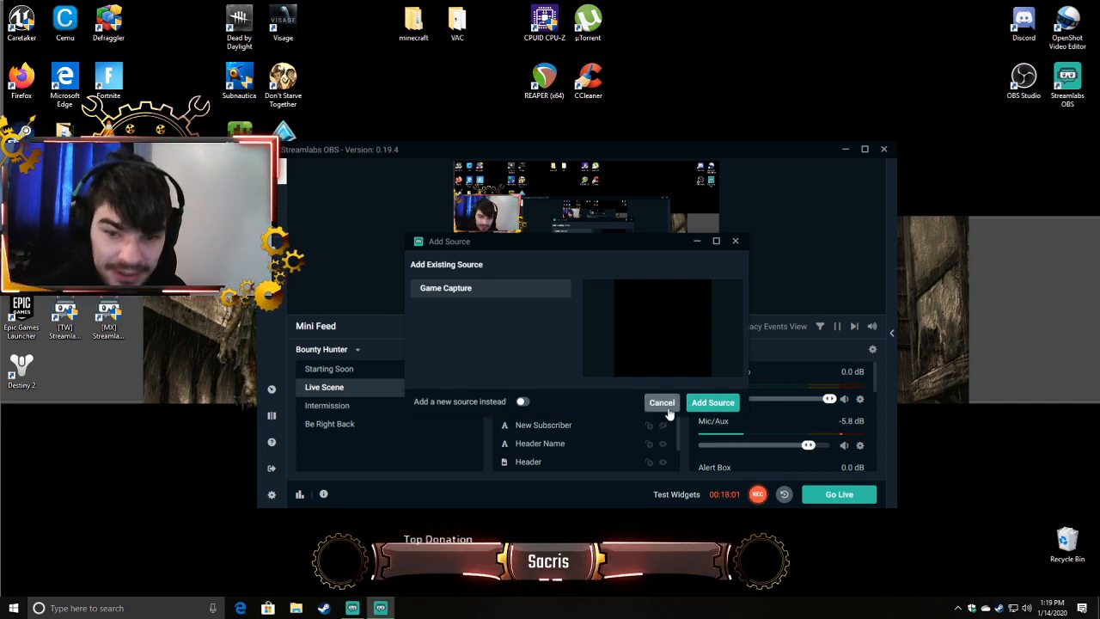
click(667, 402)
Step: Open the Game Capture source's properties, choose Capture specific window as the mode, and close the settings
scroll(627, 402, down, 2)
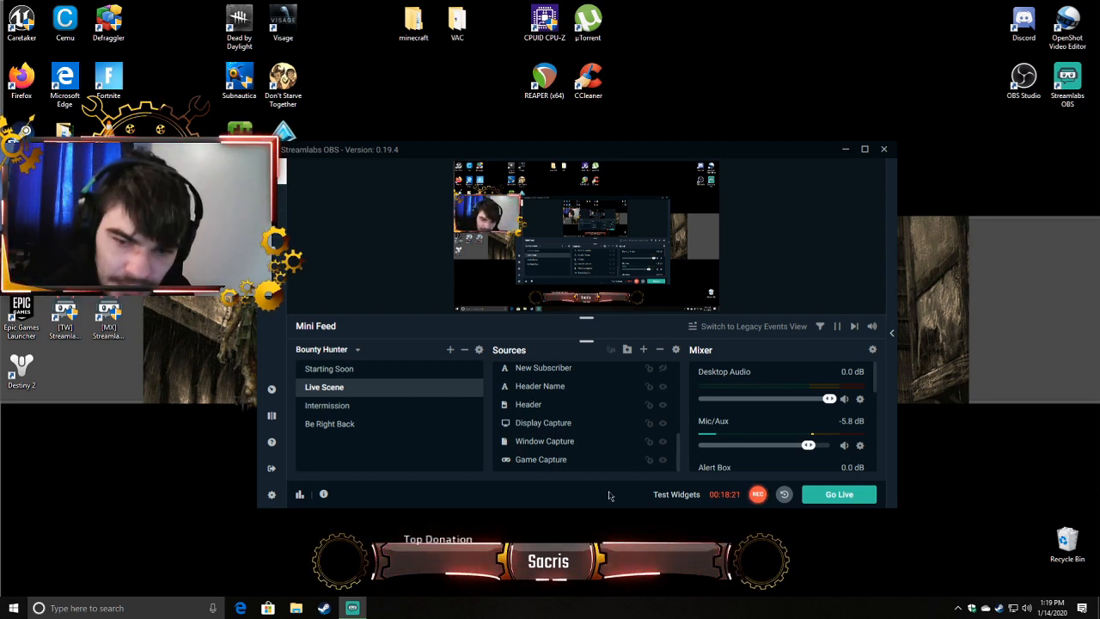
right_click(570, 464)
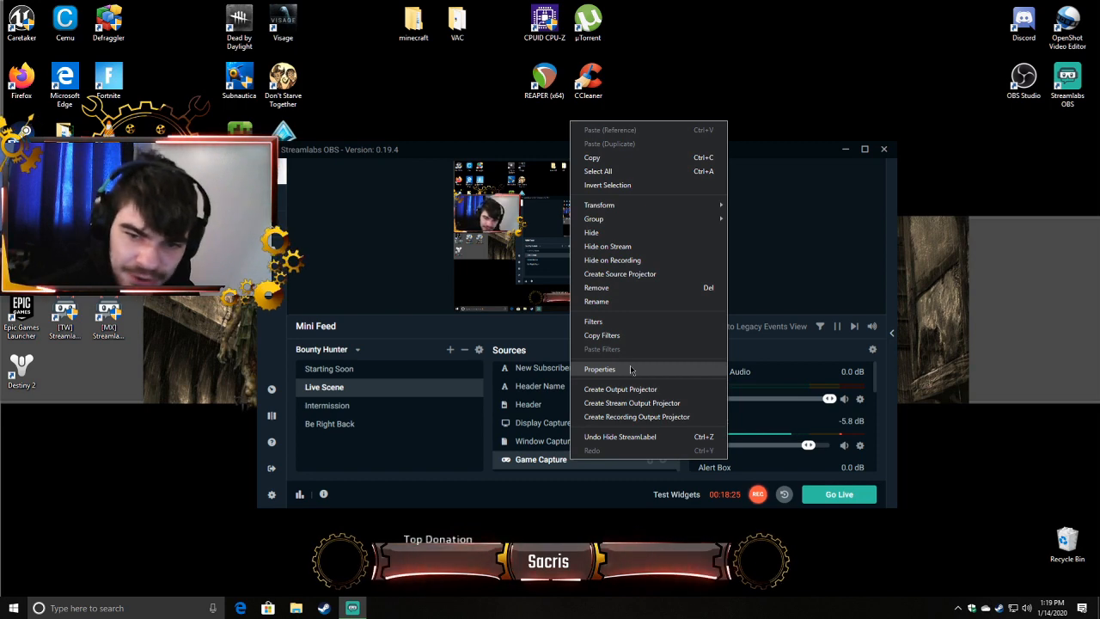
click(600, 369)
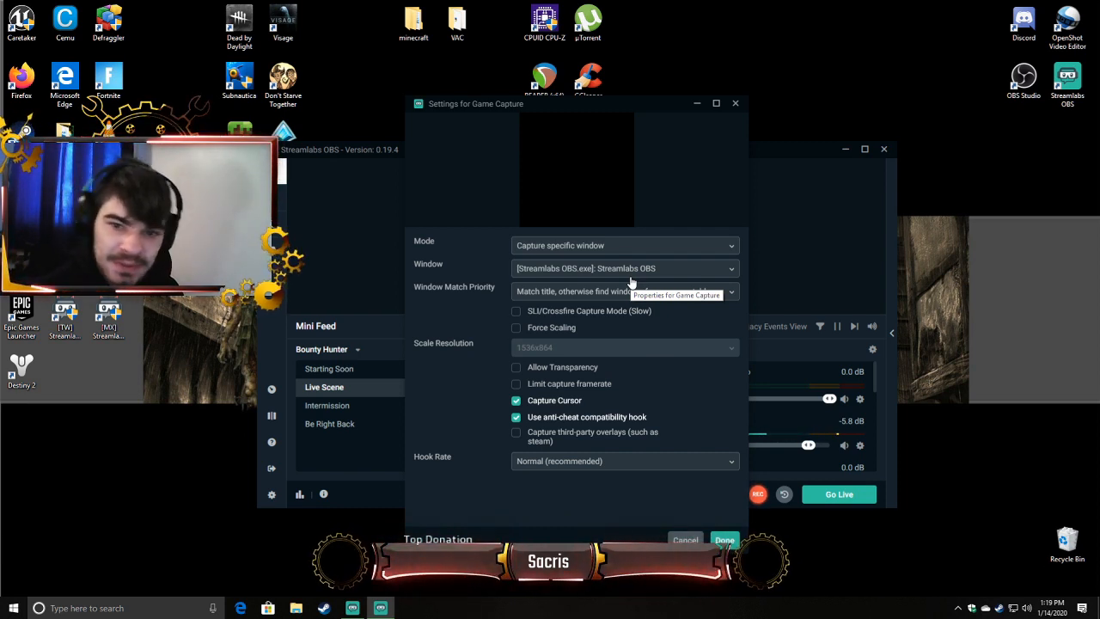
click(650, 247)
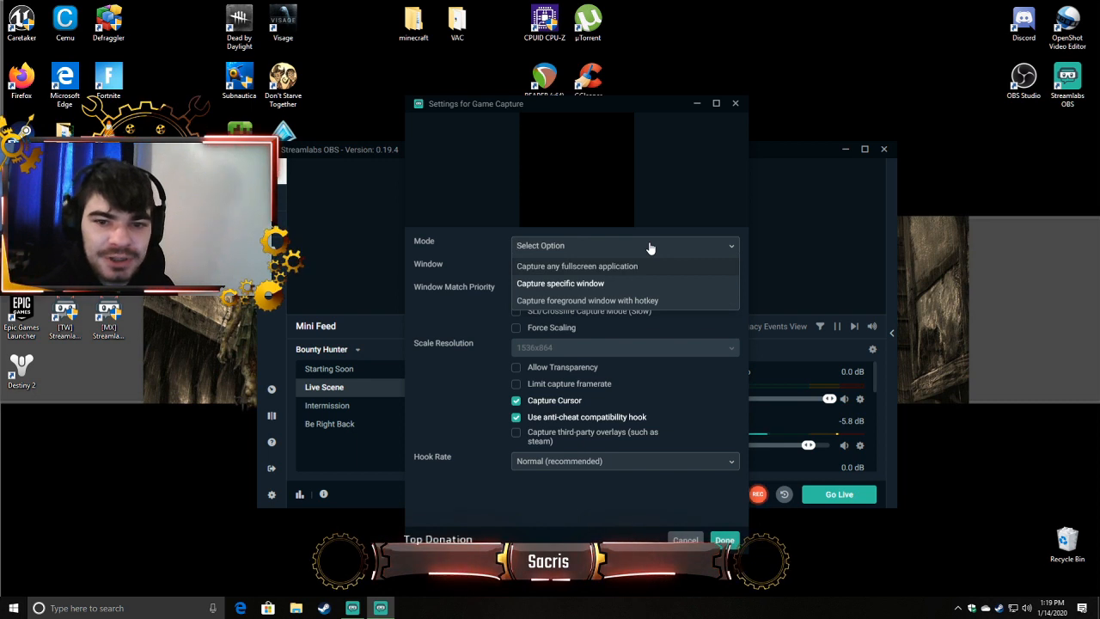
click(658, 282)
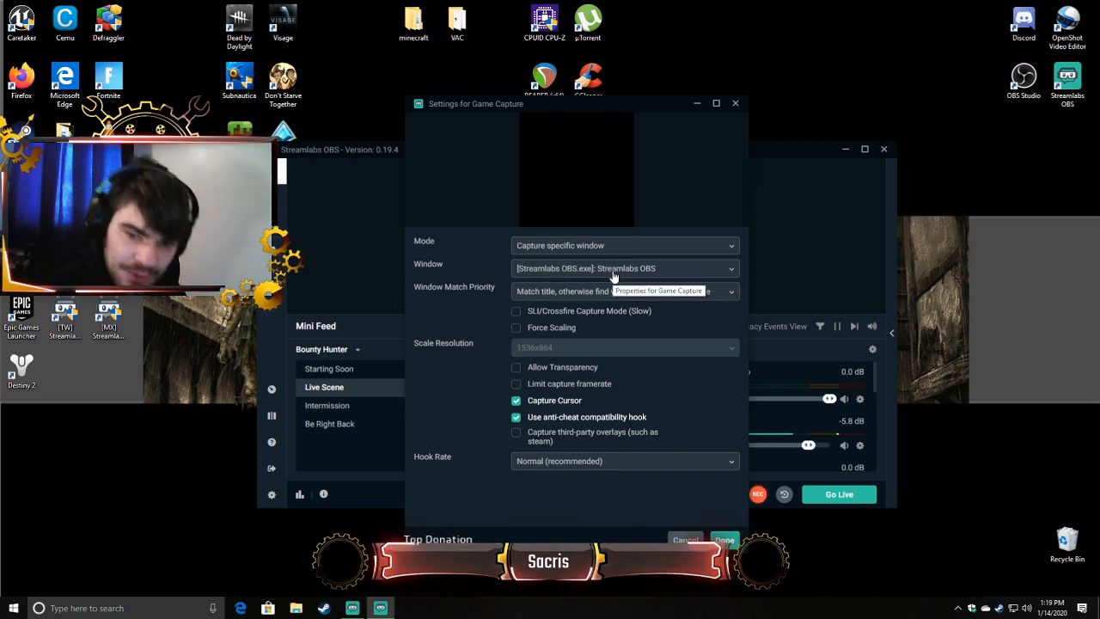
click(728, 541)
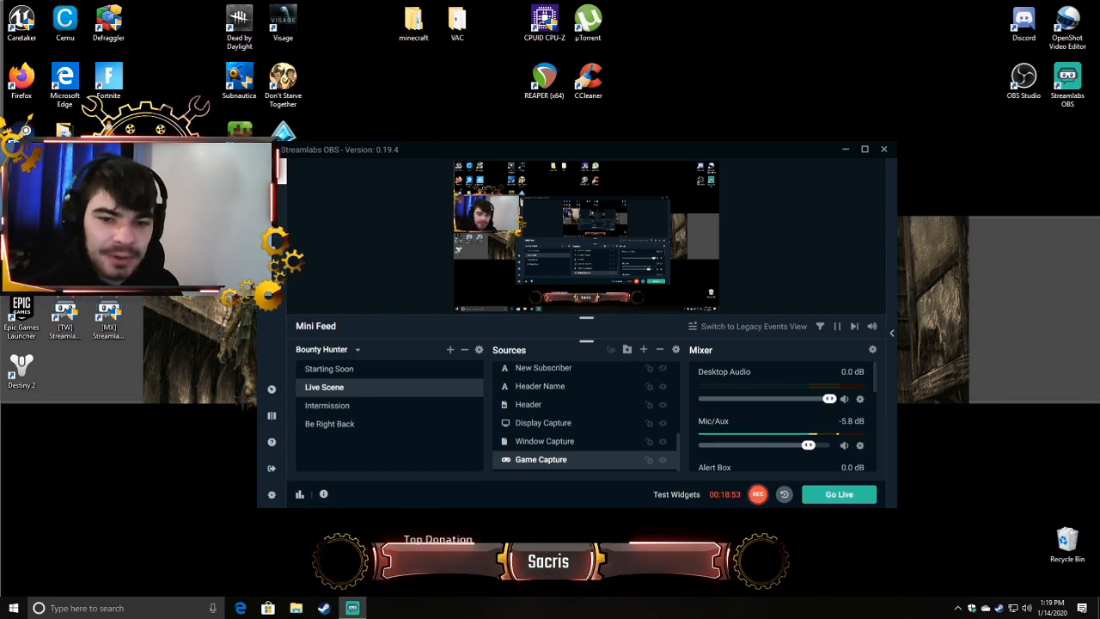
Step: Examine the window, match priority and cursor settings in the Window Capture source's properties
right_click(561, 441)
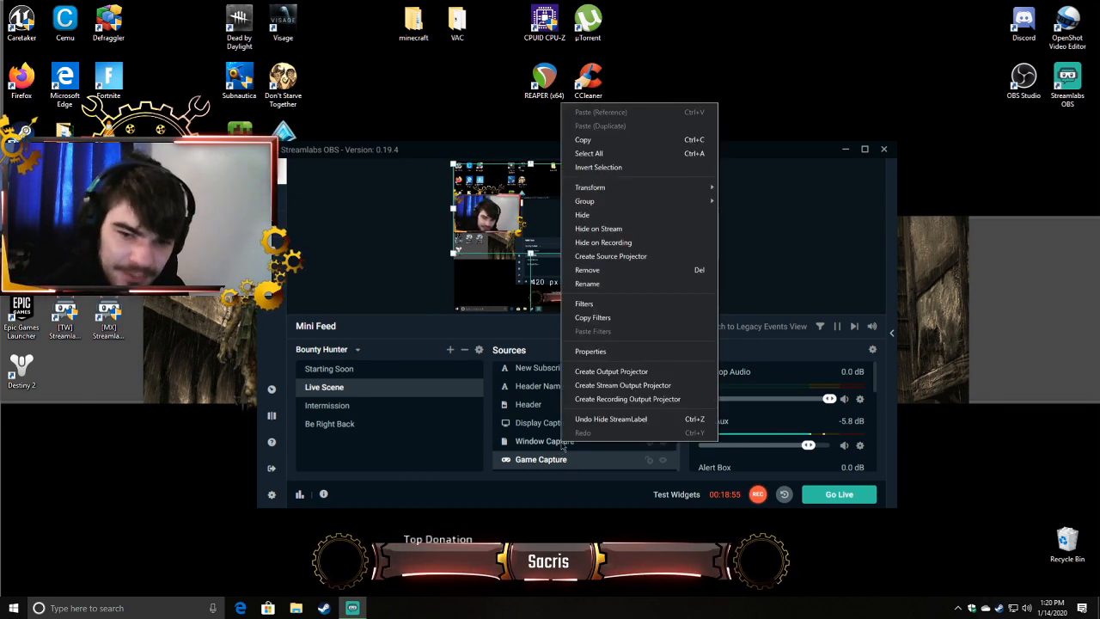
click(618, 350)
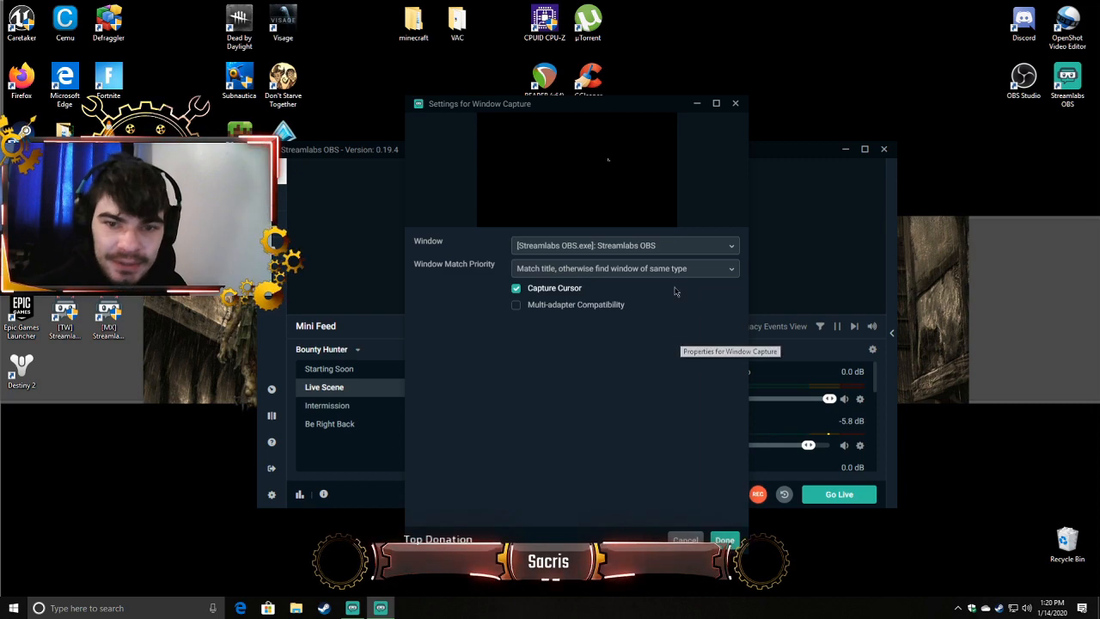
click(724, 539)
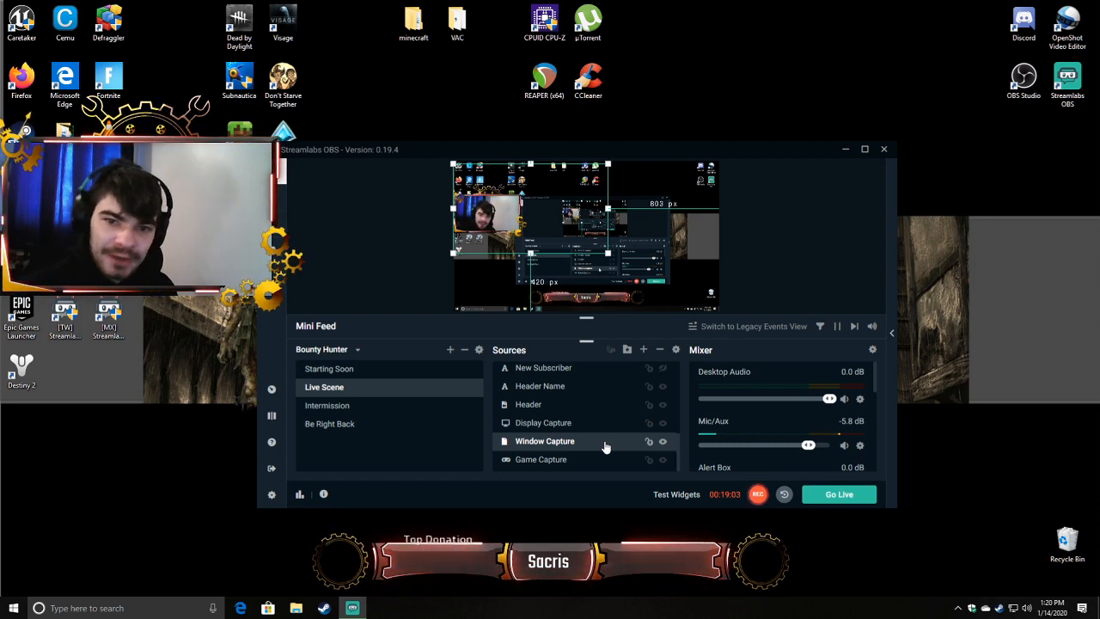
Step: Look through the transform options available for the Game Capture source, such as Fit to Screen and Stretch to Screen
drag(605, 447, 528, 464)
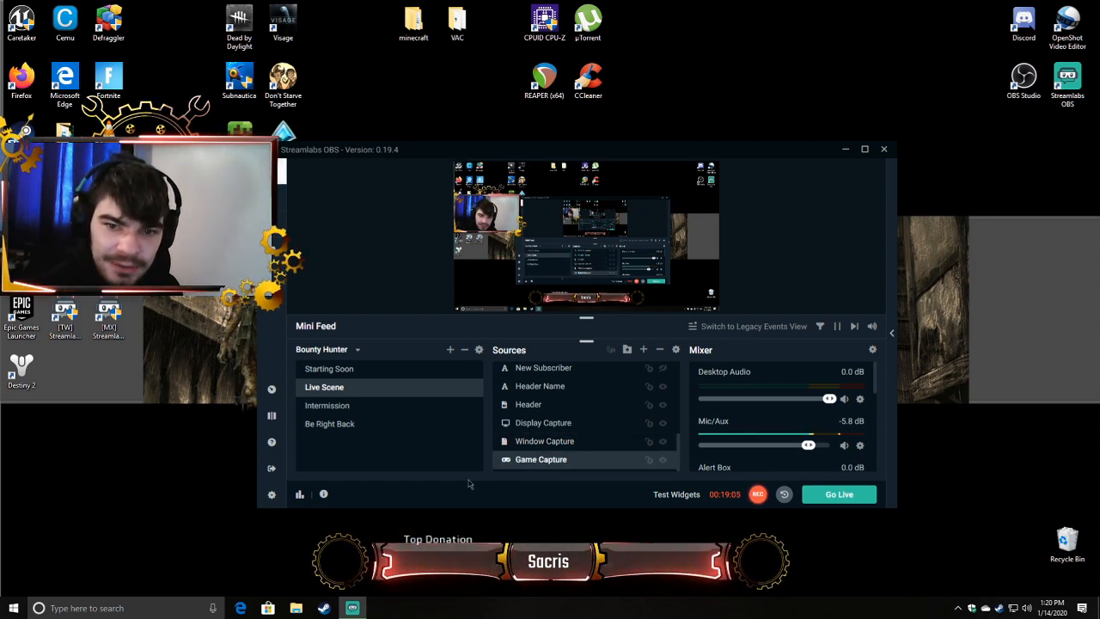
right_click(562, 466)
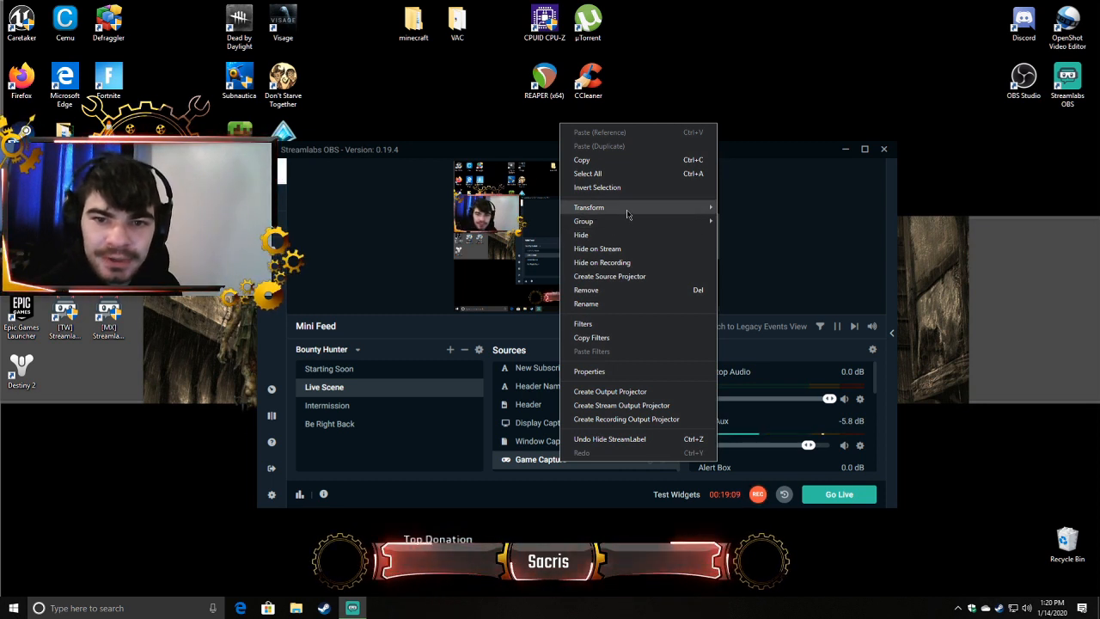
mouse_move(627, 215)
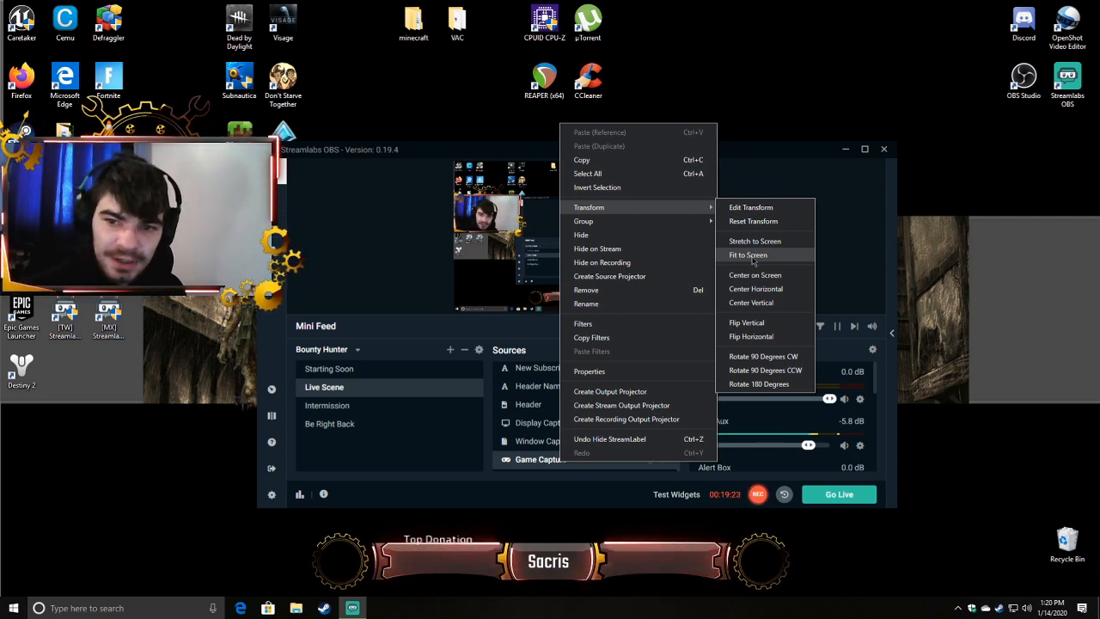
click(457, 448)
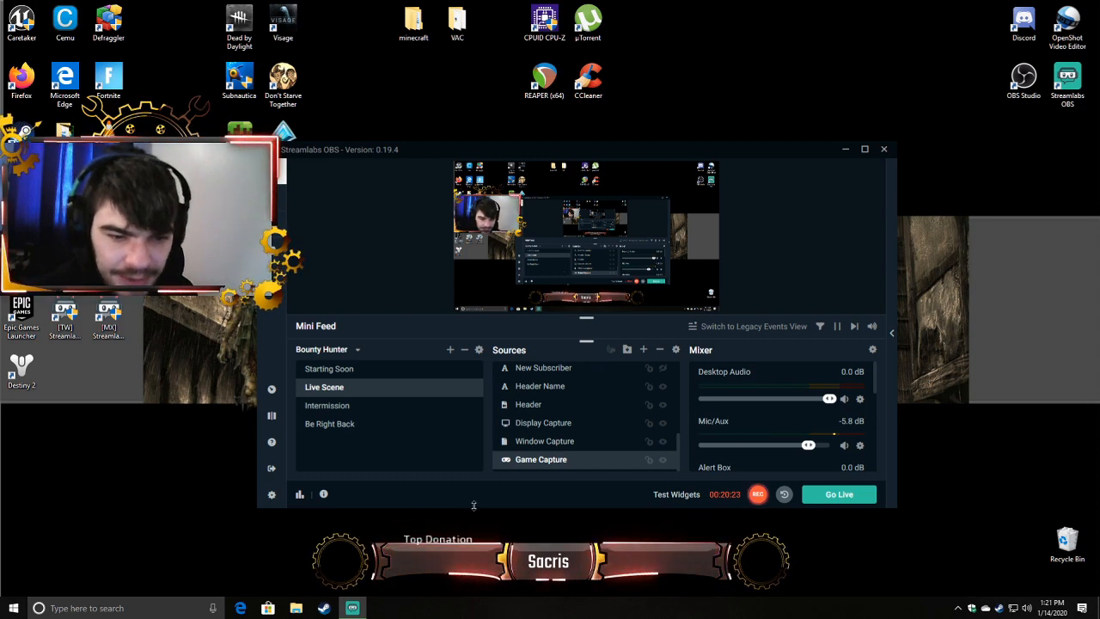
Step: Open the hotkey settings and examine the key assignments for streaming controls, scene switching, source visibility and muting
click(271, 496)
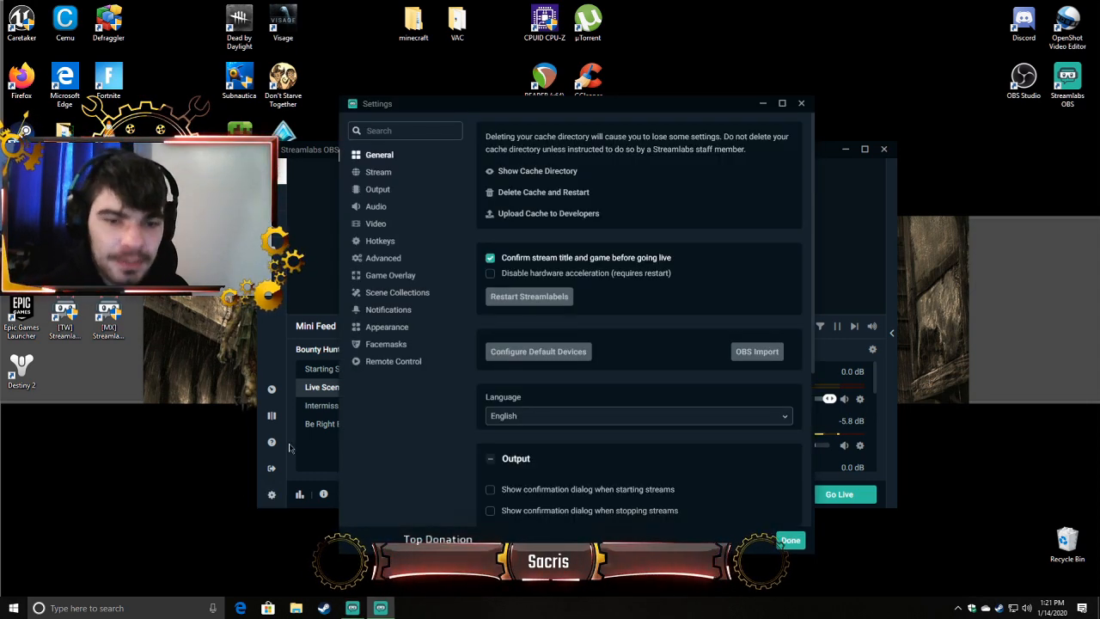
click(395, 242)
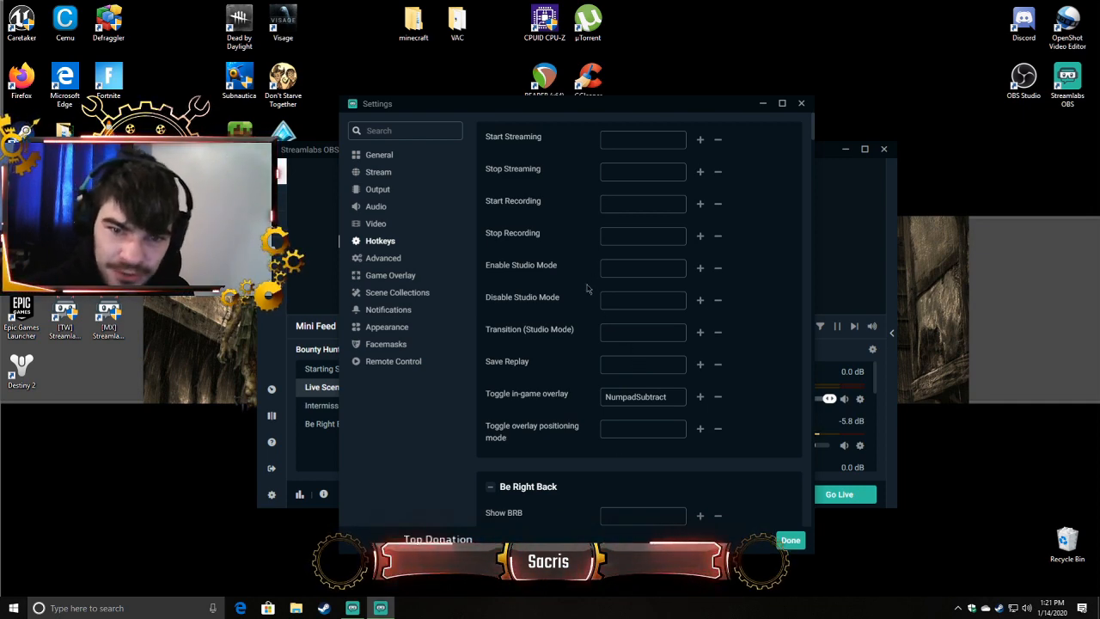
scroll(588, 292, down, 4)
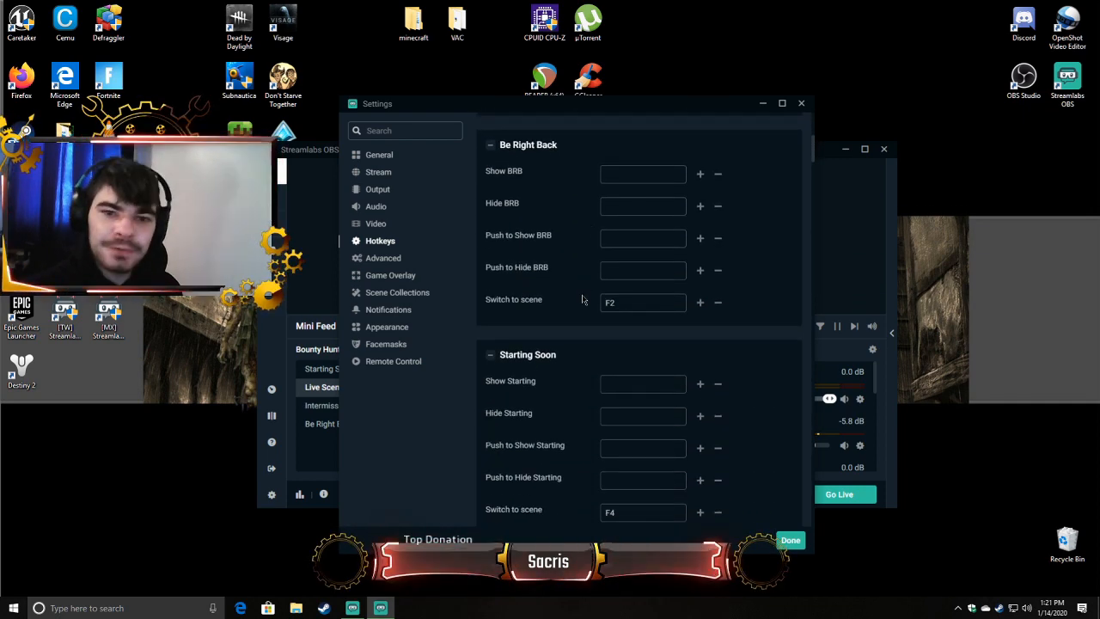
scroll(581, 299, down, 15)
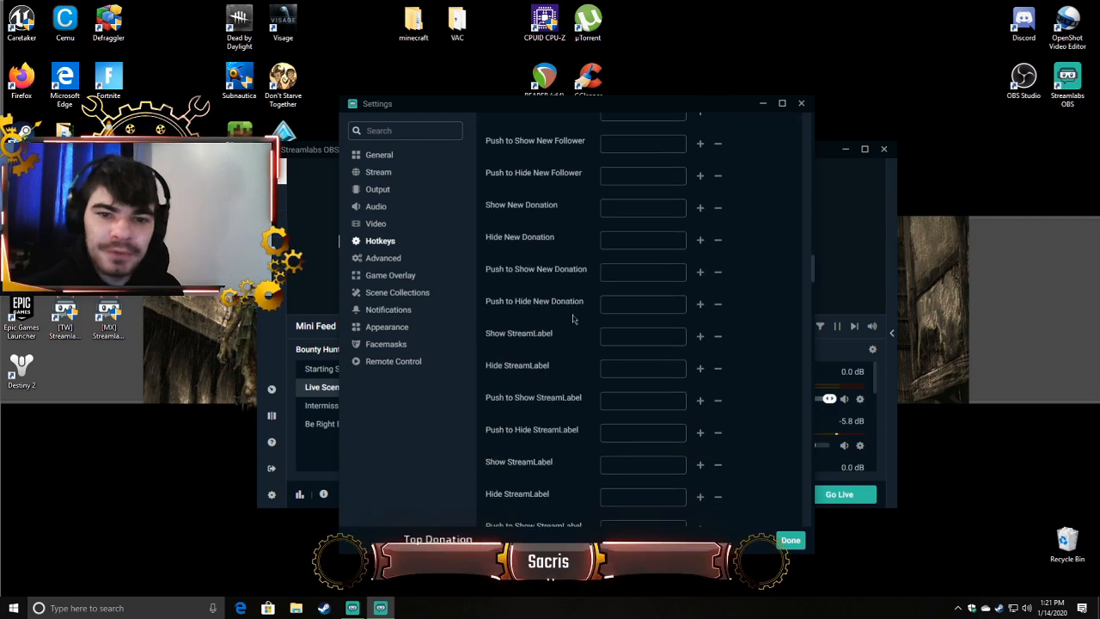
scroll(582, 331, down, 15)
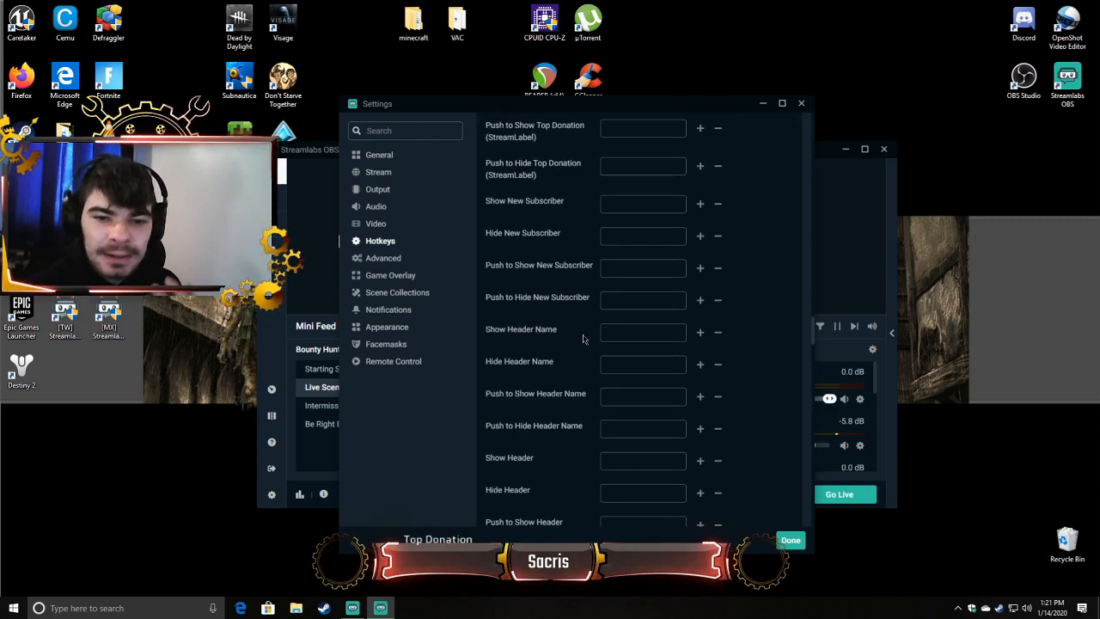
scroll(583, 335, down, 10)
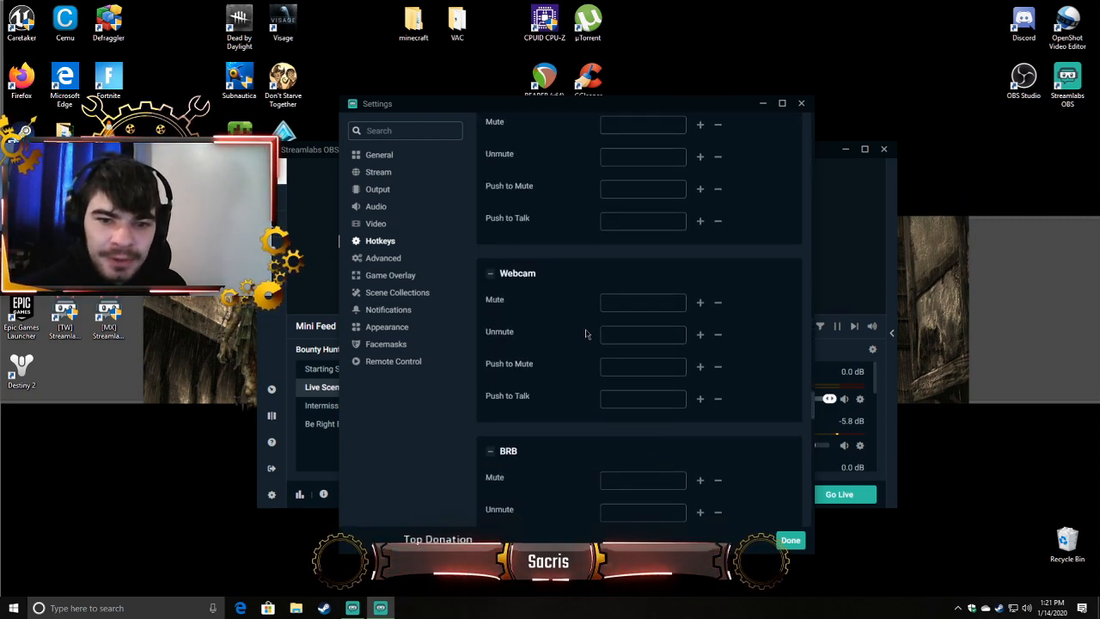
scroll(584, 342, down, 8)
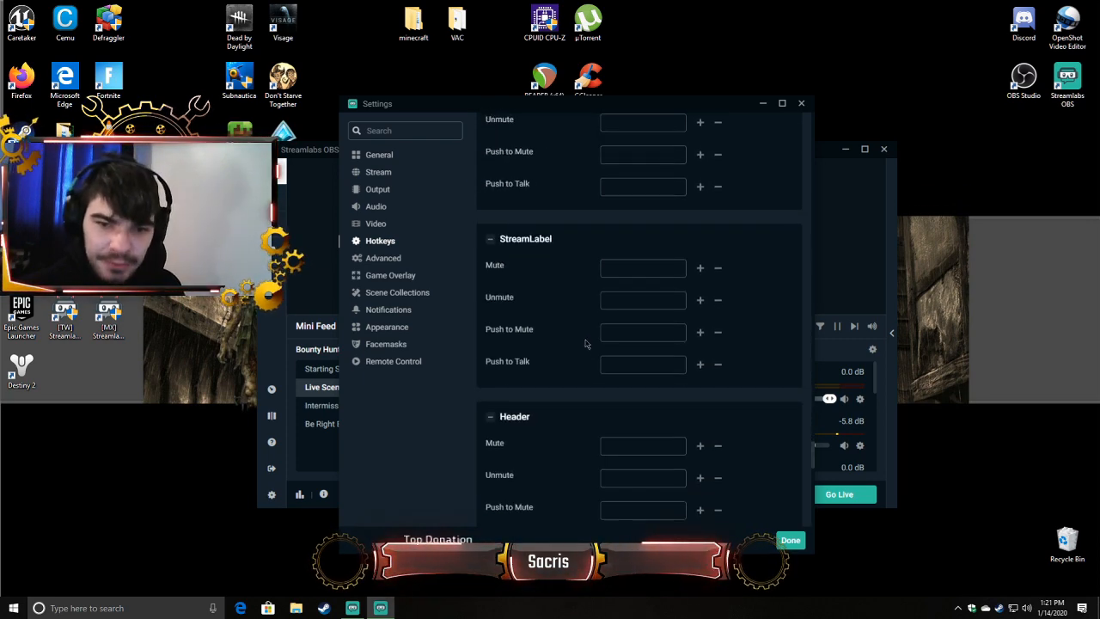
scroll(584, 344, down, 4)
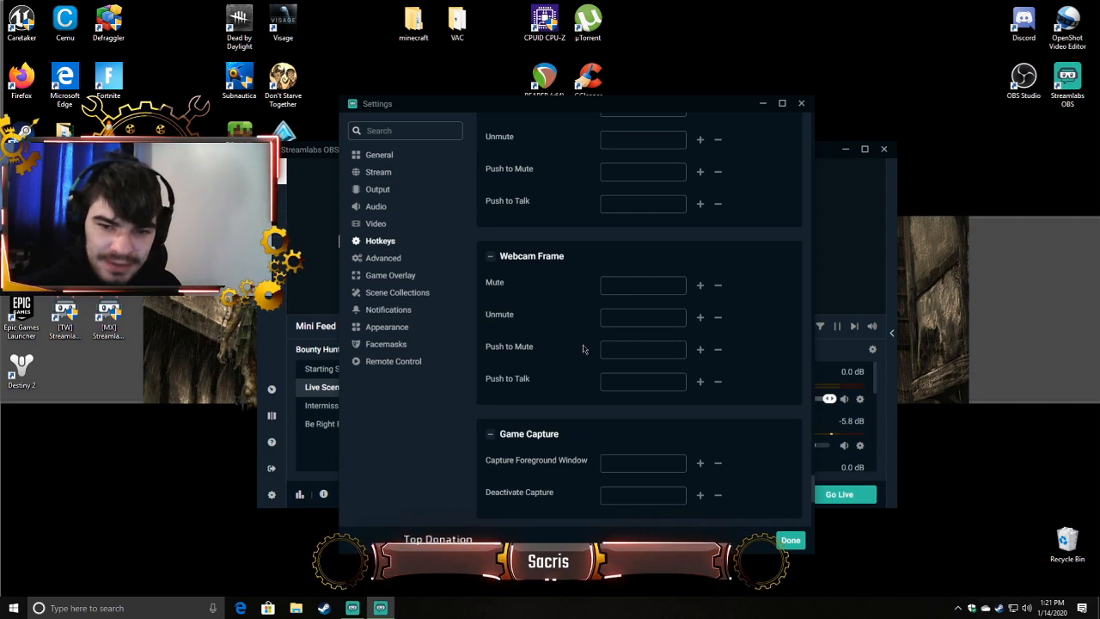
scroll(581, 348, up, 3)
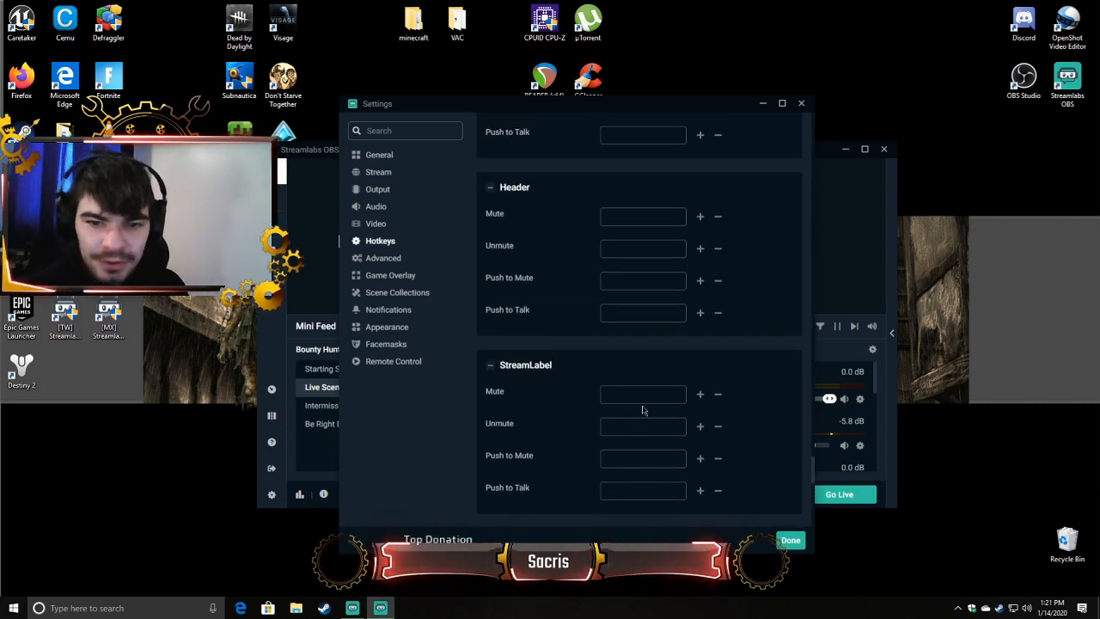
scroll(614, 311, up, 2)
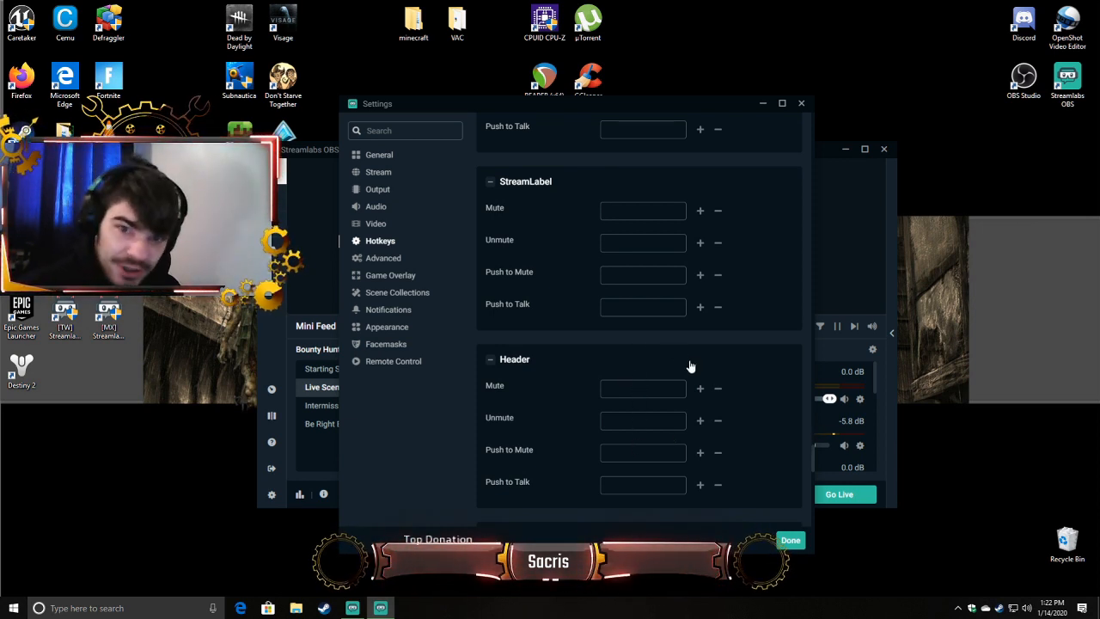
scroll(644, 344, up, 3)
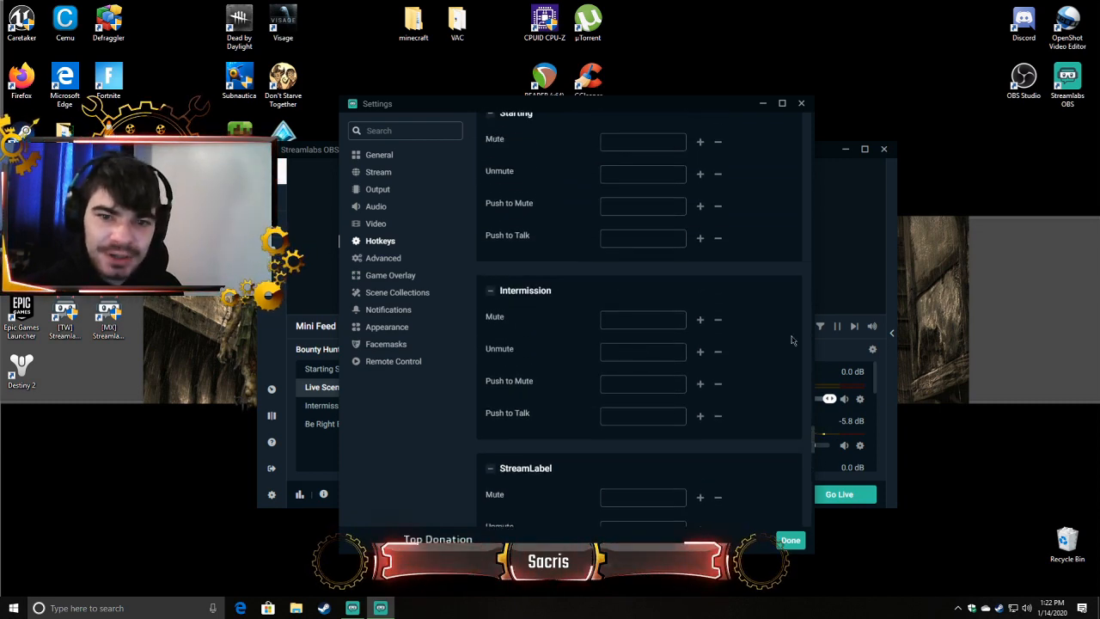
scroll(661, 231, up, 3)
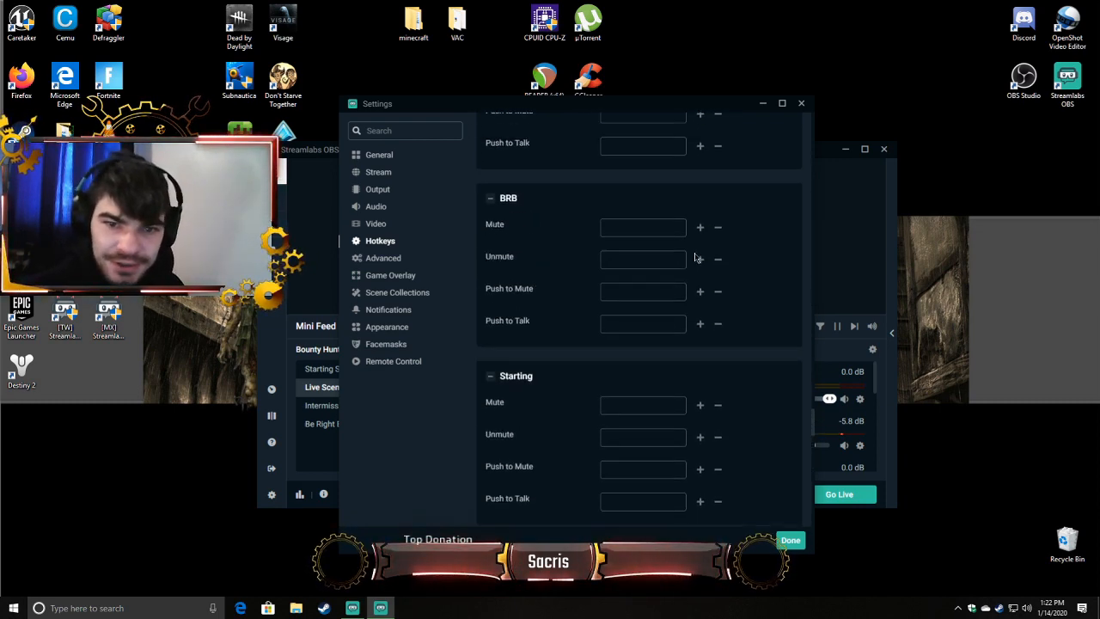
scroll(671, 283, up, 8)
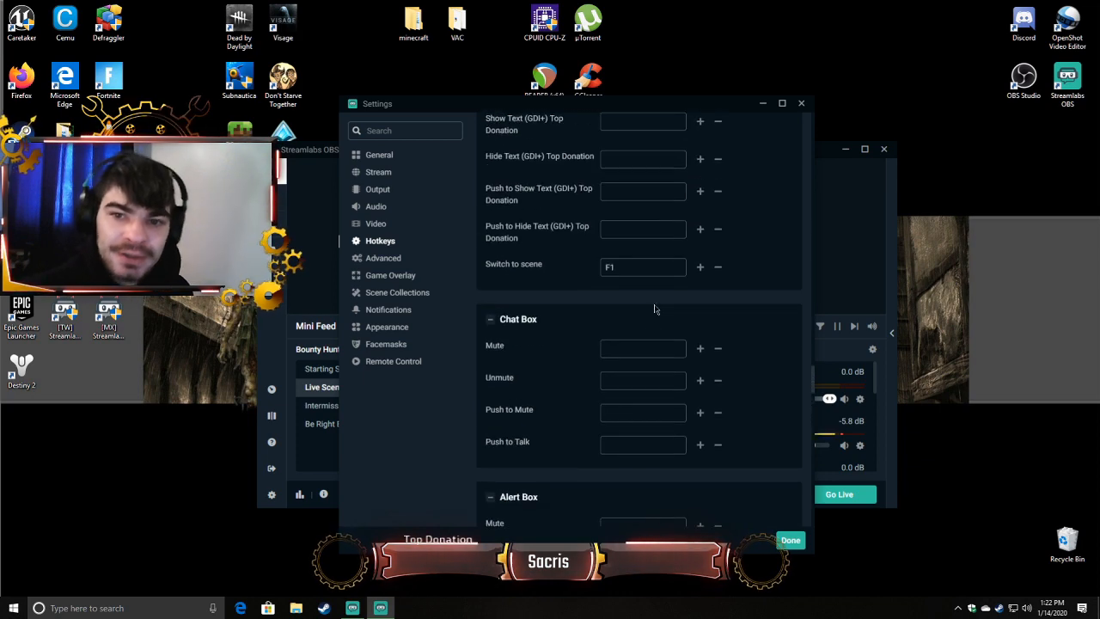
scroll(646, 322, up, 5)
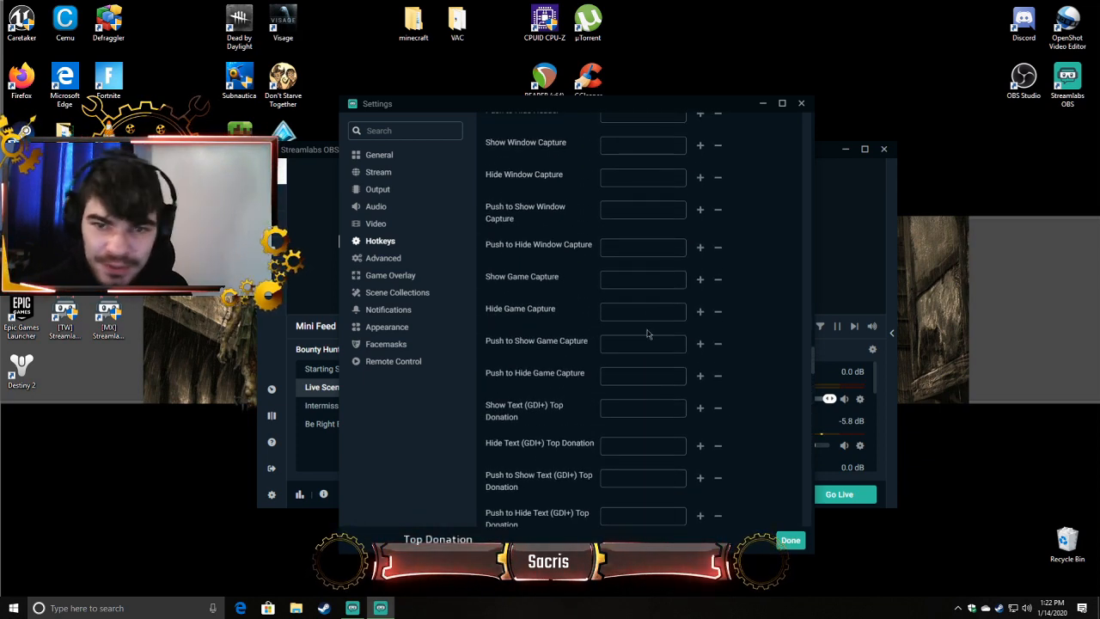
scroll(647, 333, up, 10)
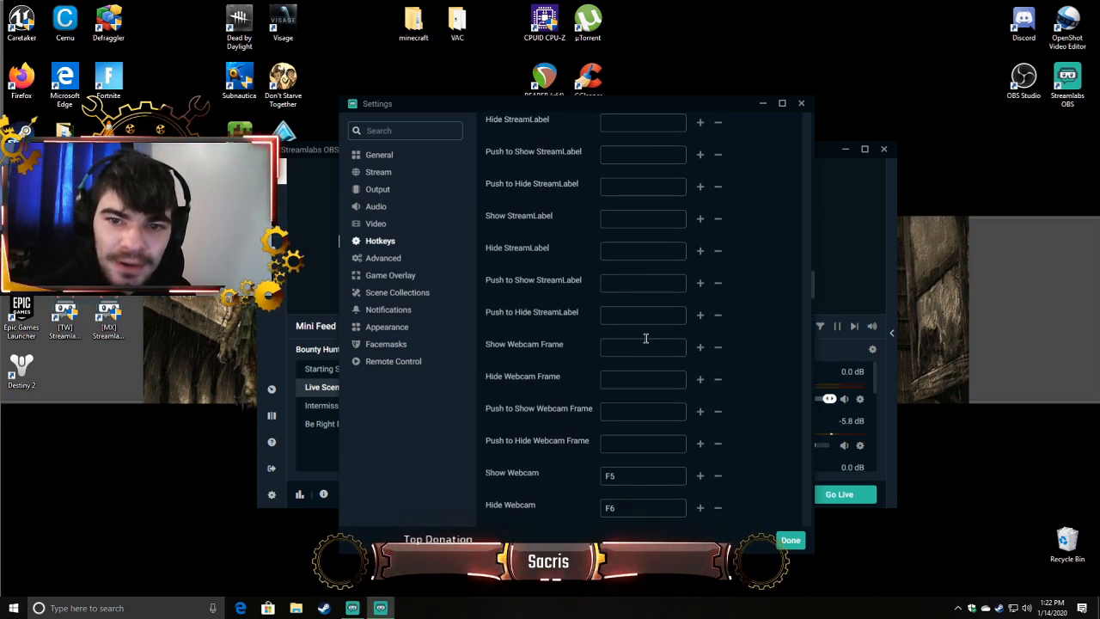
scroll(646, 339, up, 10)
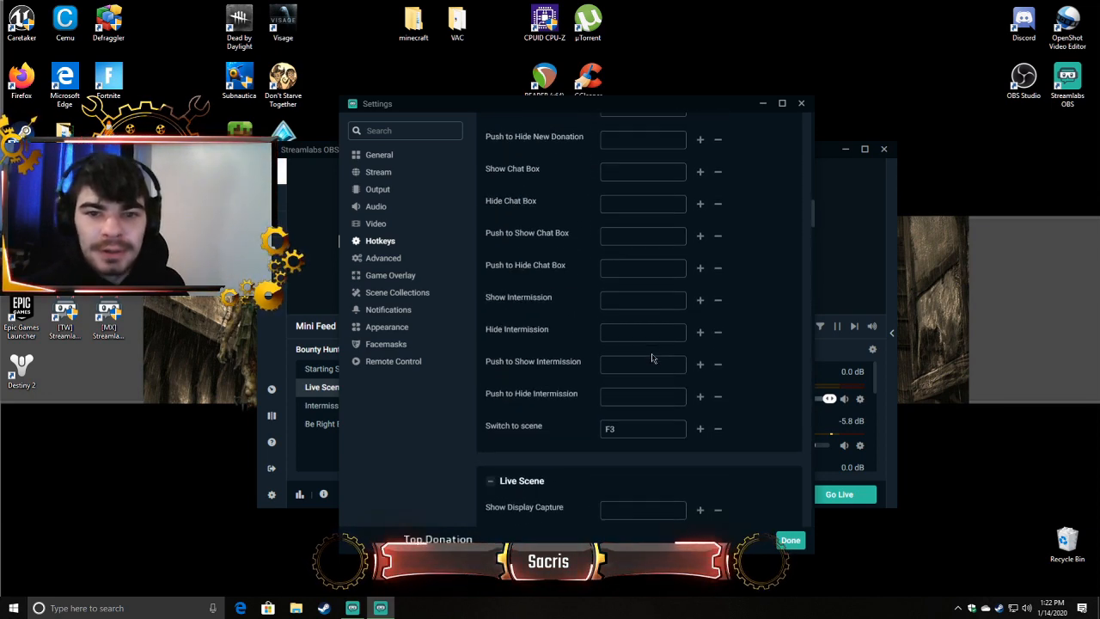
scroll(653, 353, up, 10)
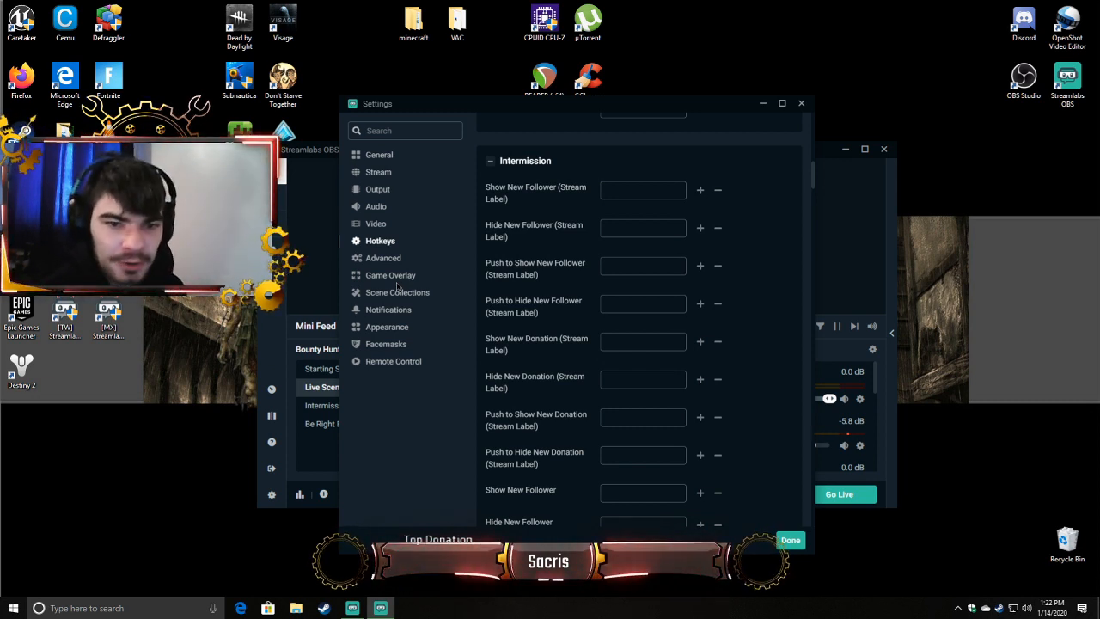
Step: Review the game overlay settings and check the hotkeys for toggling the in-game overlay and its positioning mode
click(397, 281)
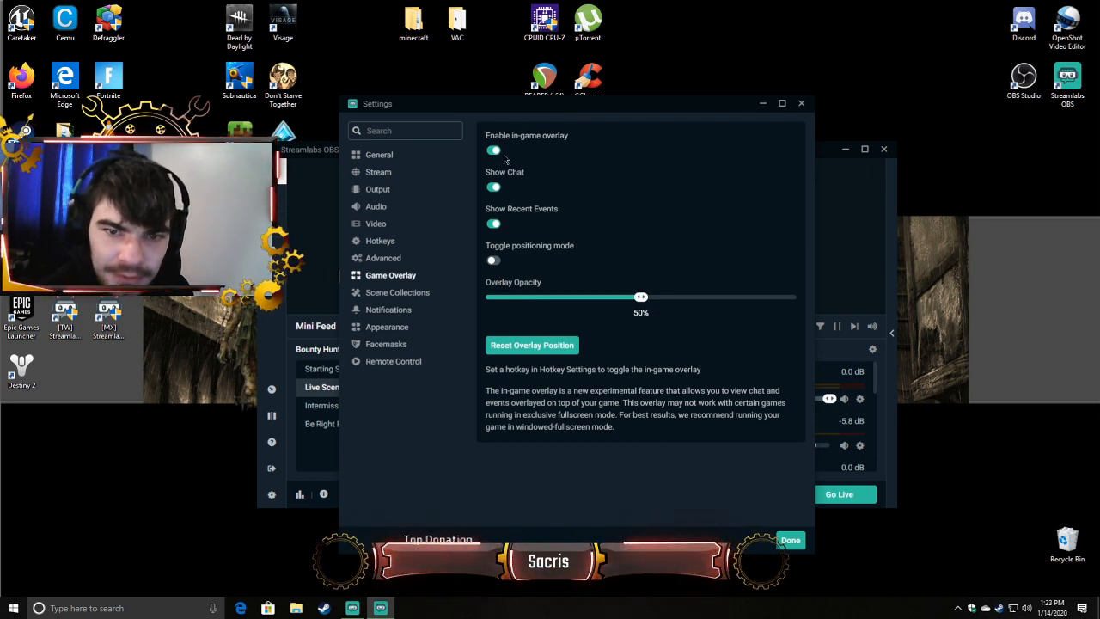
click(391, 242)
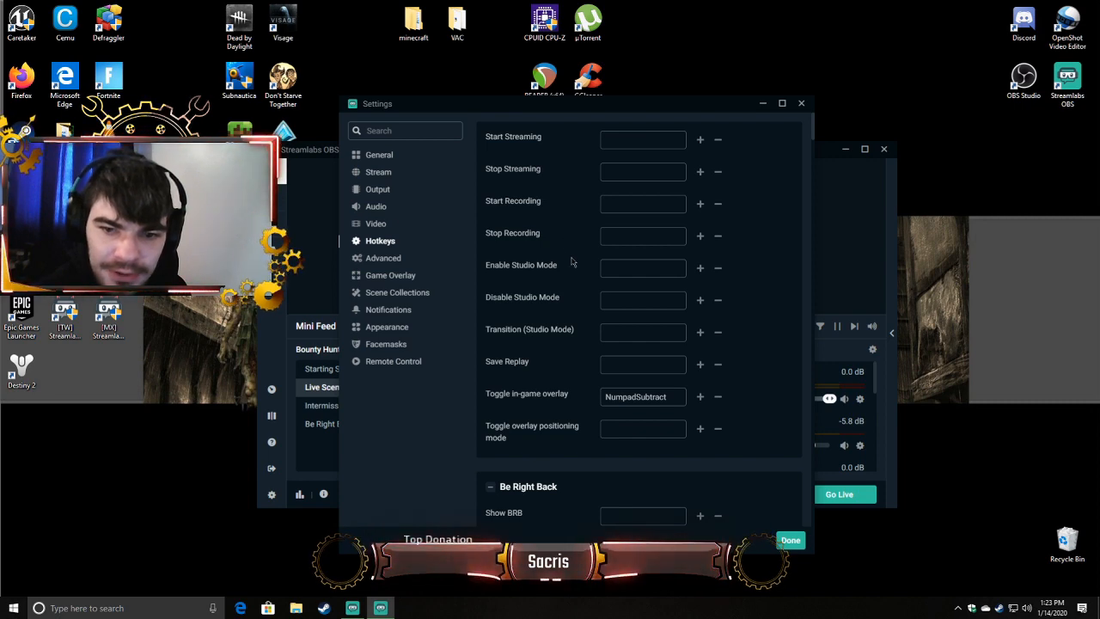
scroll(573, 266, down, 5)
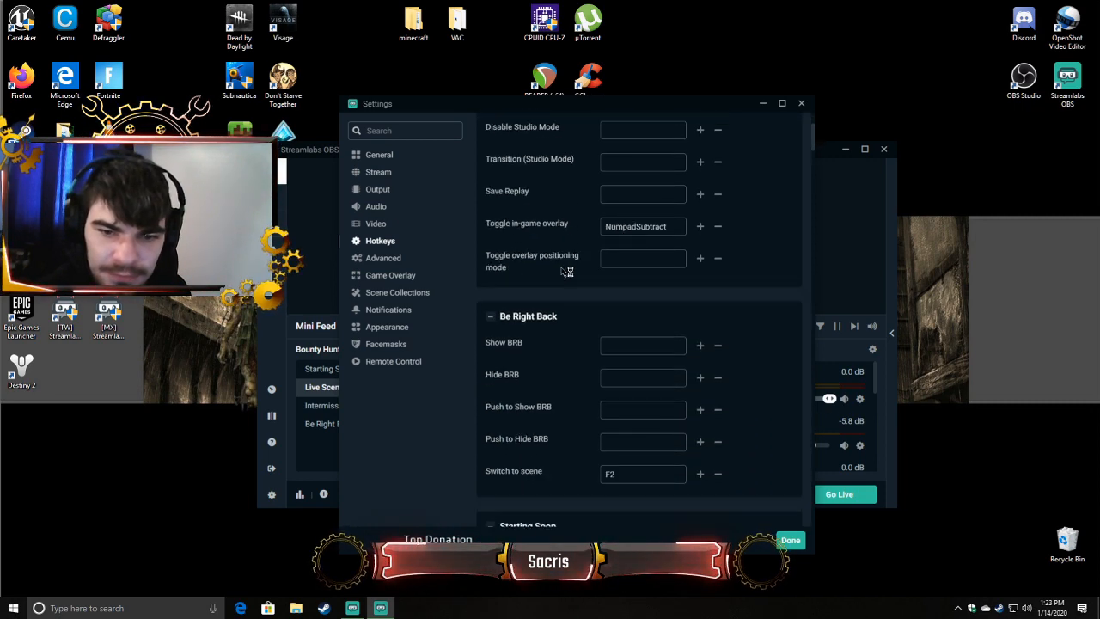
scroll(571, 322, down, 3)
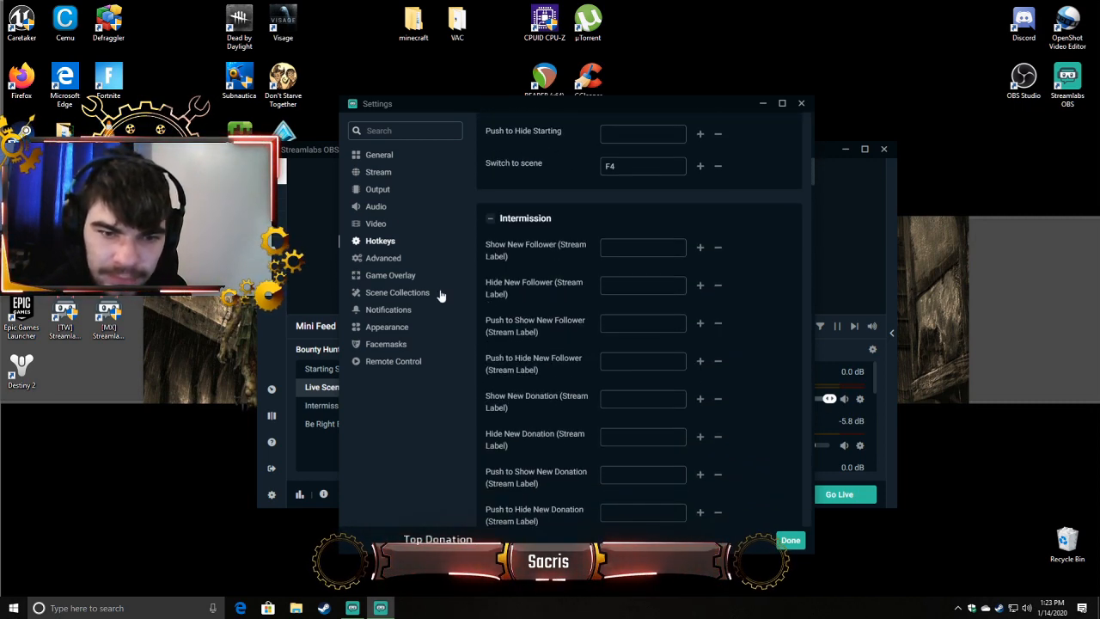
Step: In the game overlay settings, switch positioning mode on and back off, and the in-game overlay off and back on
click(392, 280)
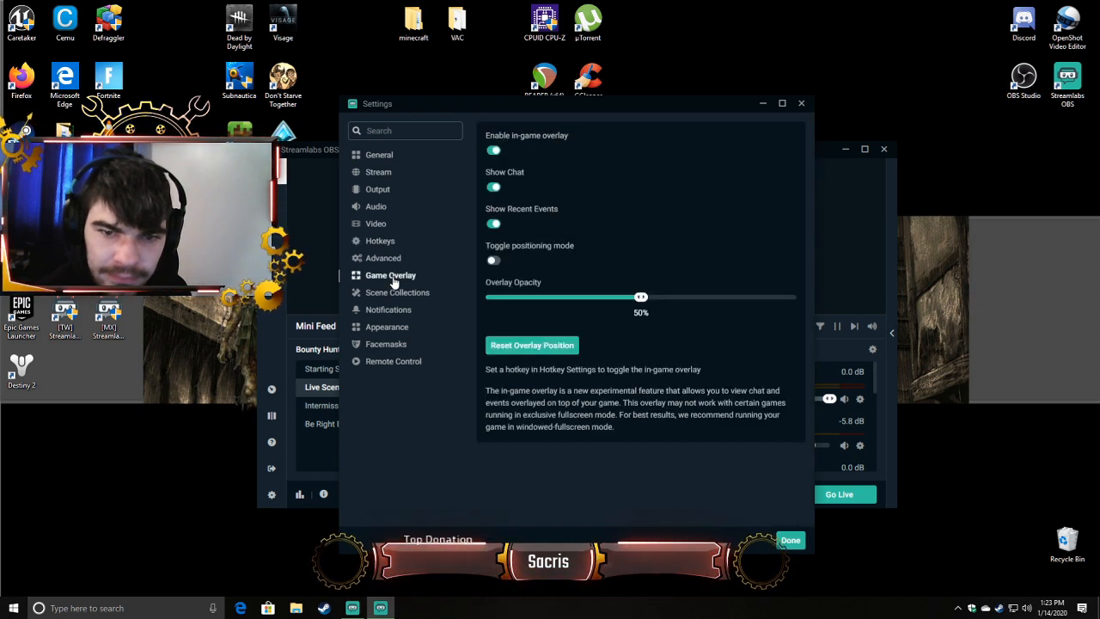
click(492, 264)
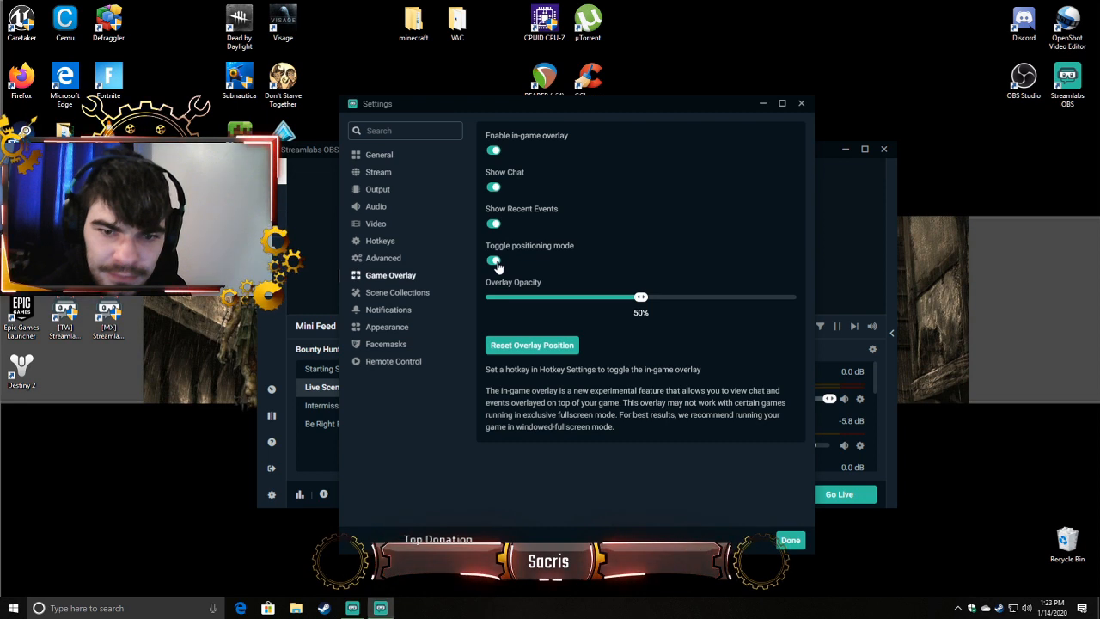
click(495, 263)
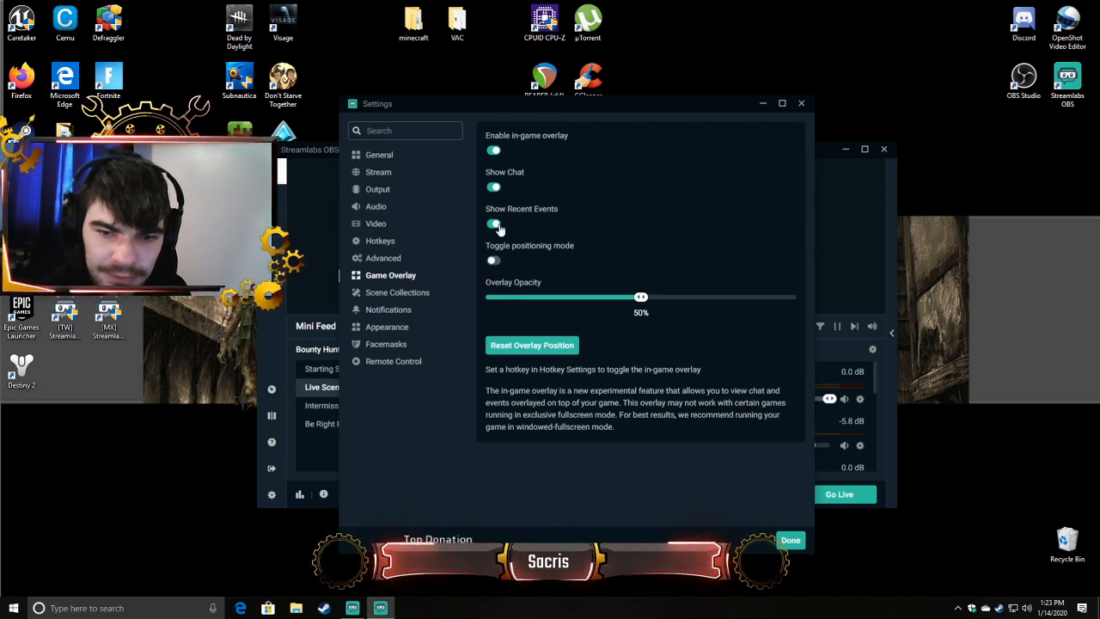
click(496, 152)
click(494, 152)
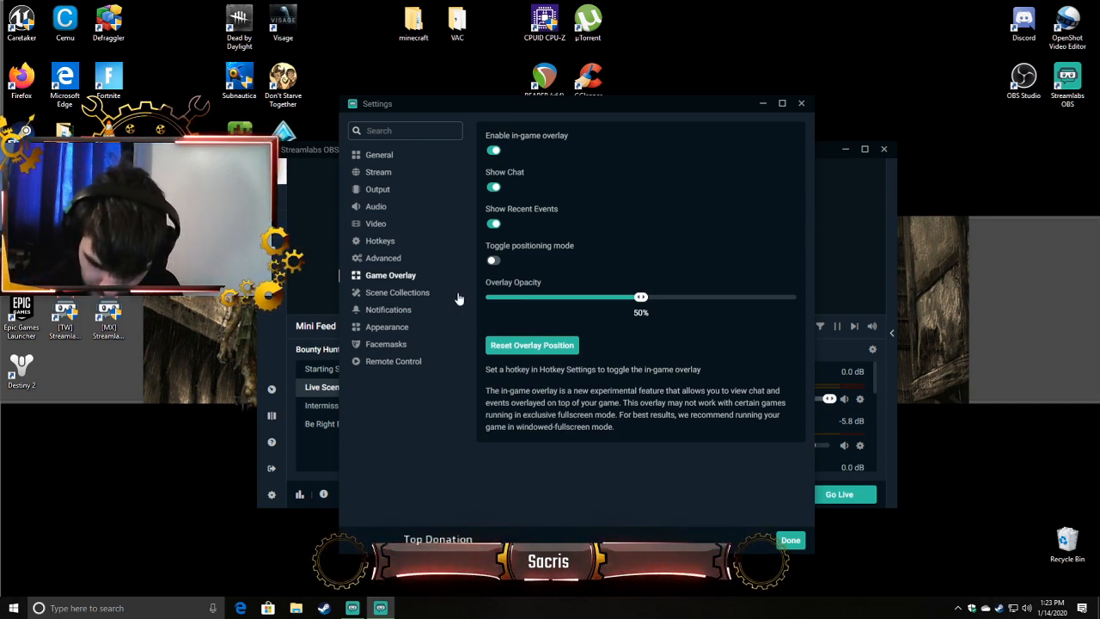
Step: Recheck the hotkey assigned to toggling the in-game overlay and close the settings
click(378, 244)
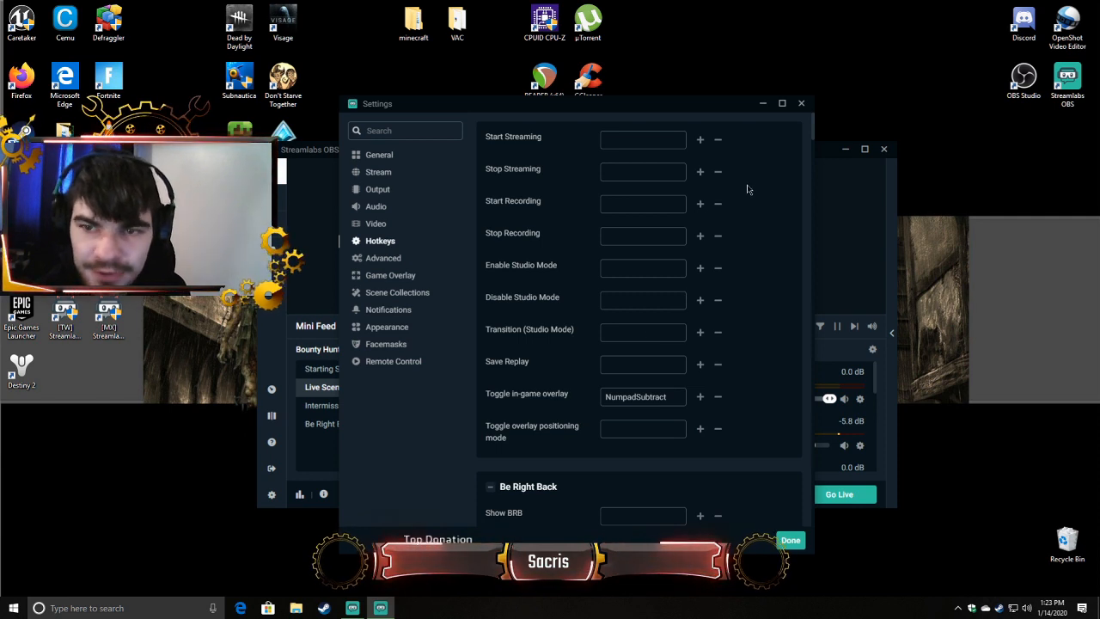
click(800, 104)
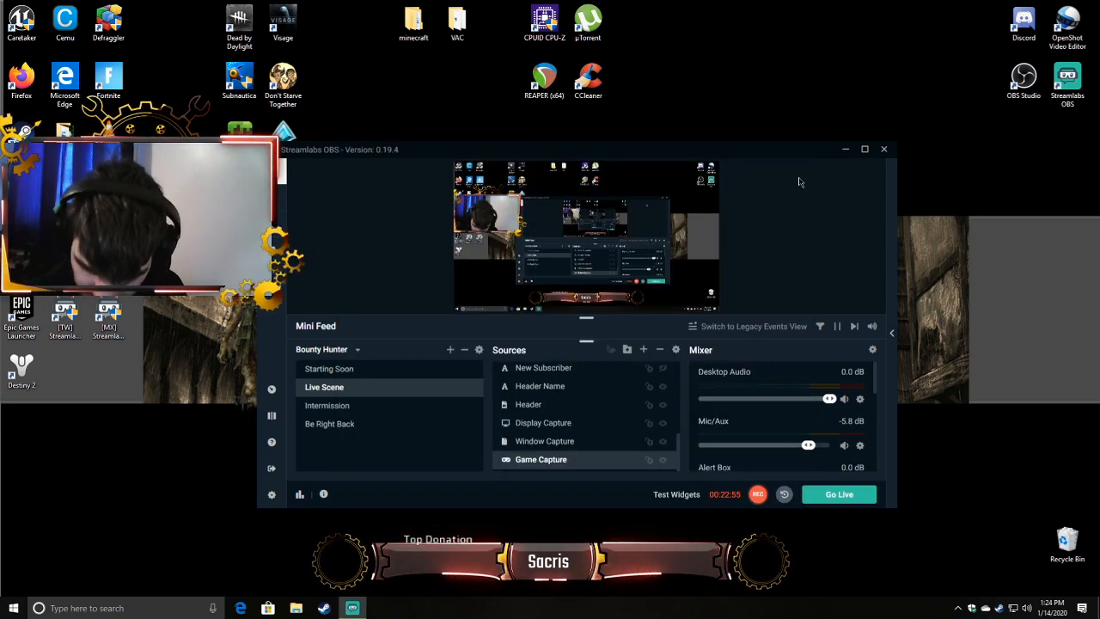